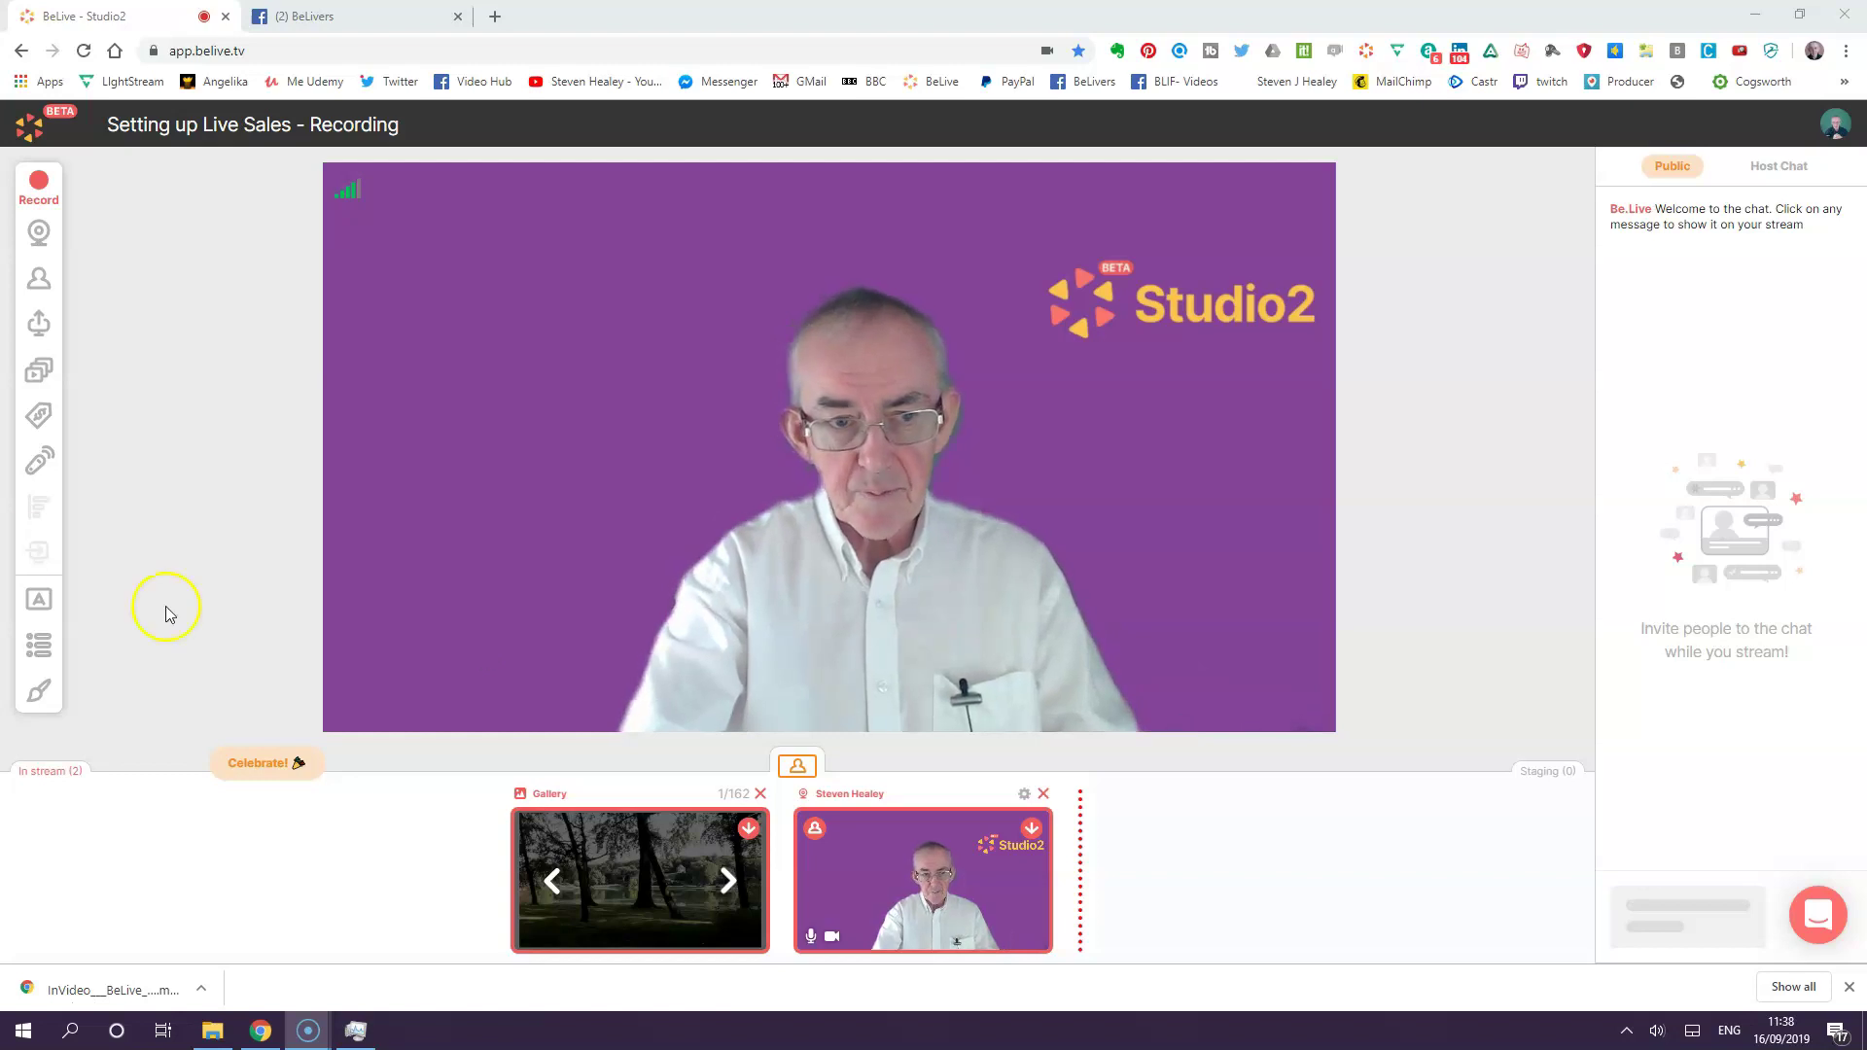
- Put the $9.99 Bots for Broadcasters product on stream beside the host, turning Solo off
{"action": "left_click", "coordinate": [49, 423]}
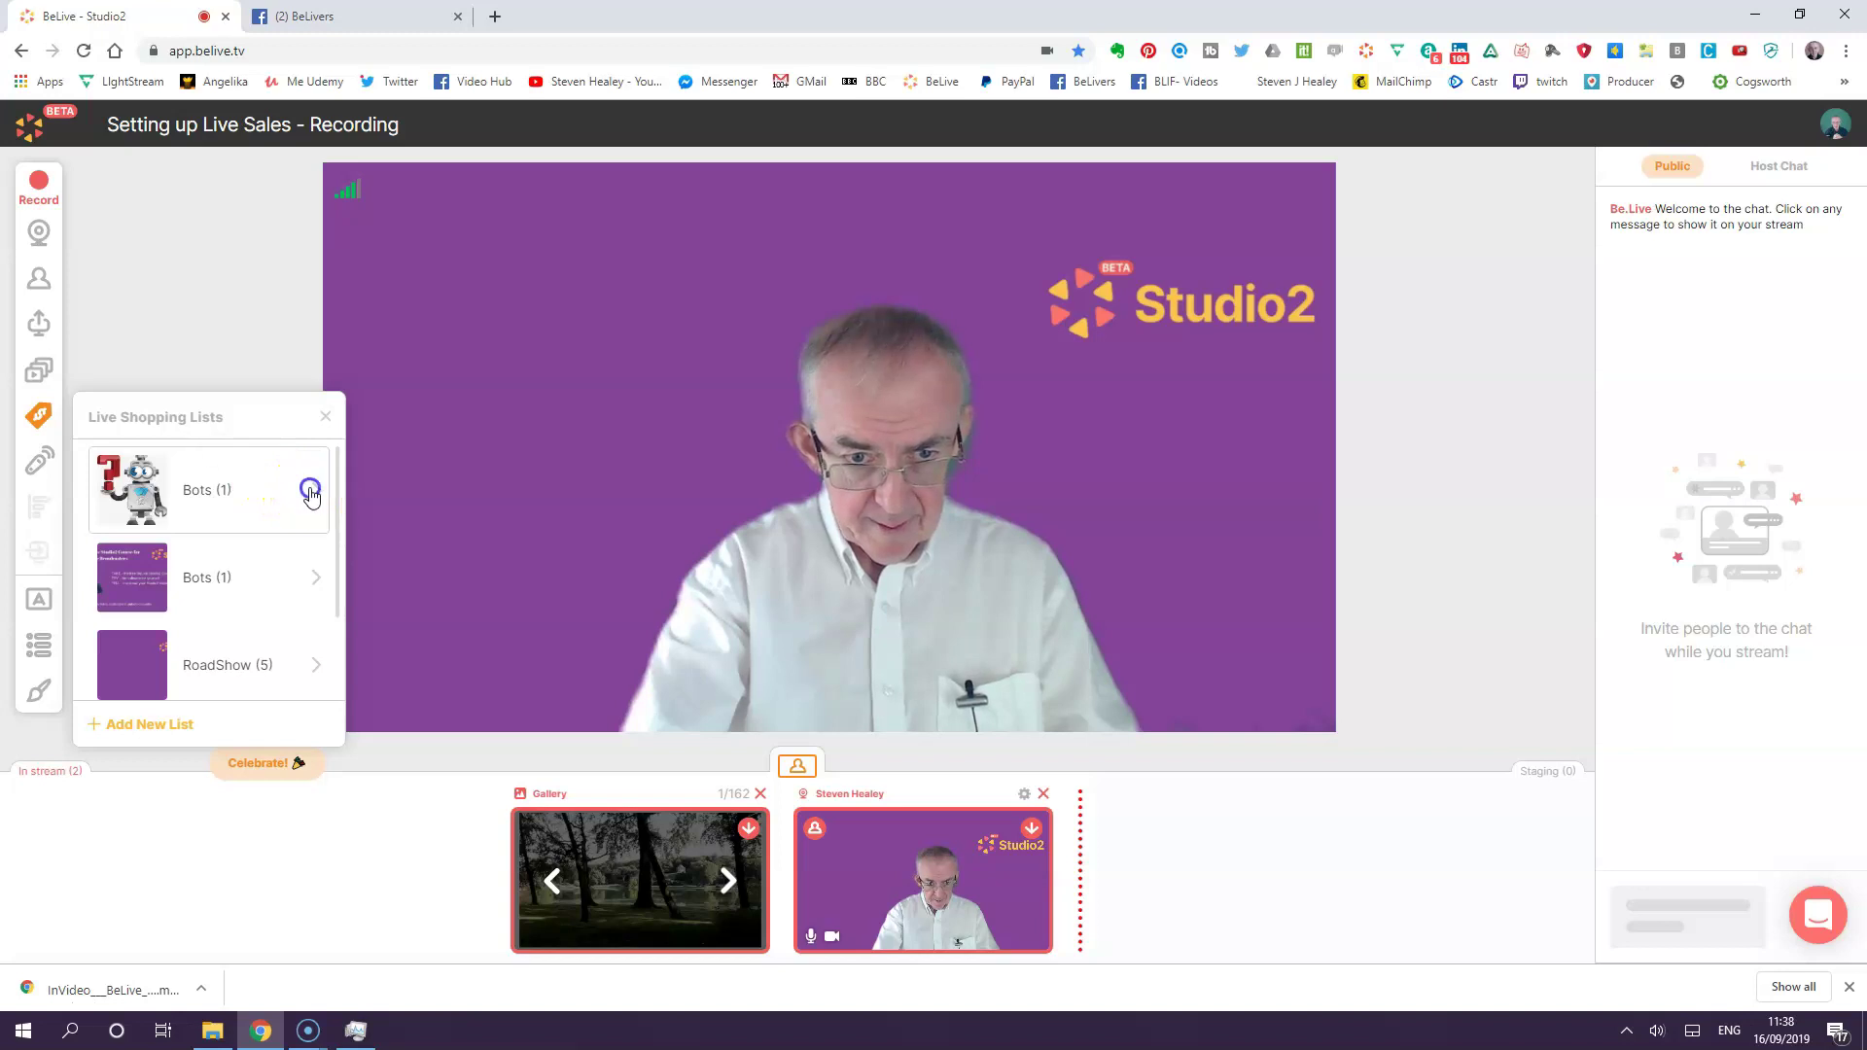
{"action": "left_click", "coordinate": [312, 492]}
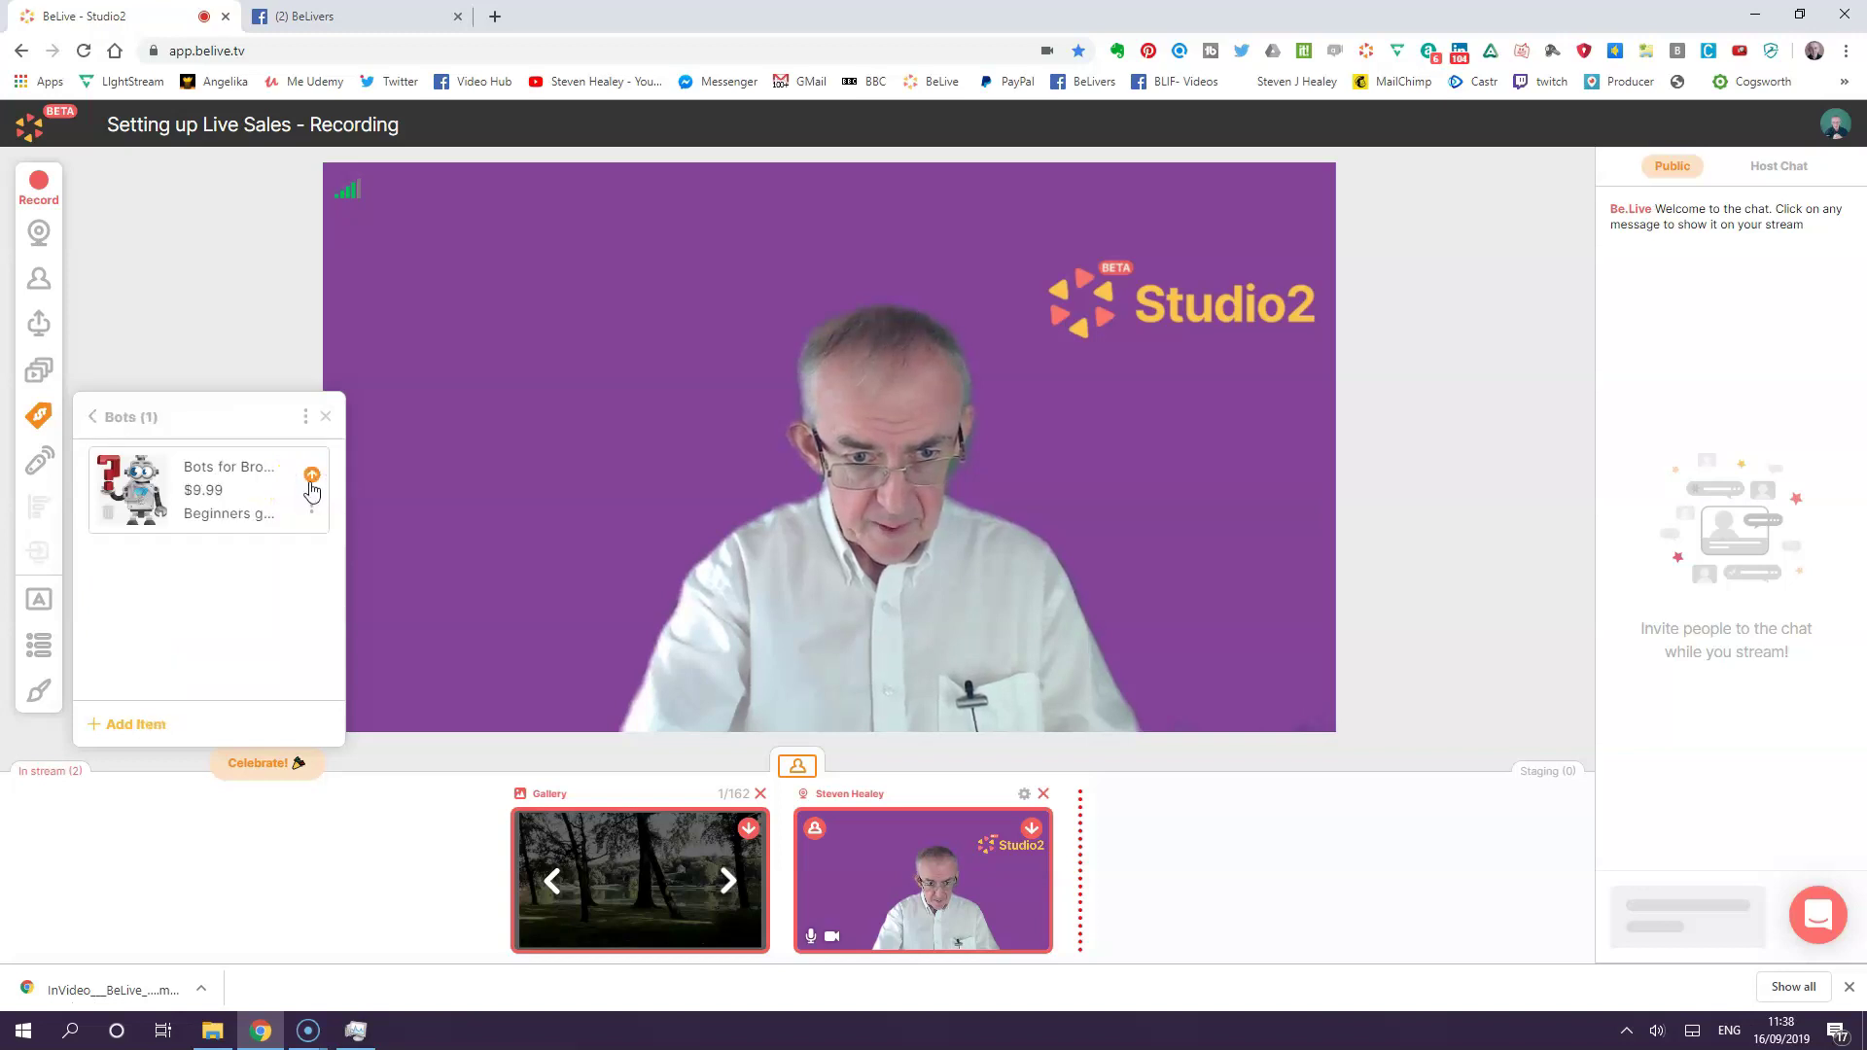
{"action": "left_click", "coordinate": [310, 481]}
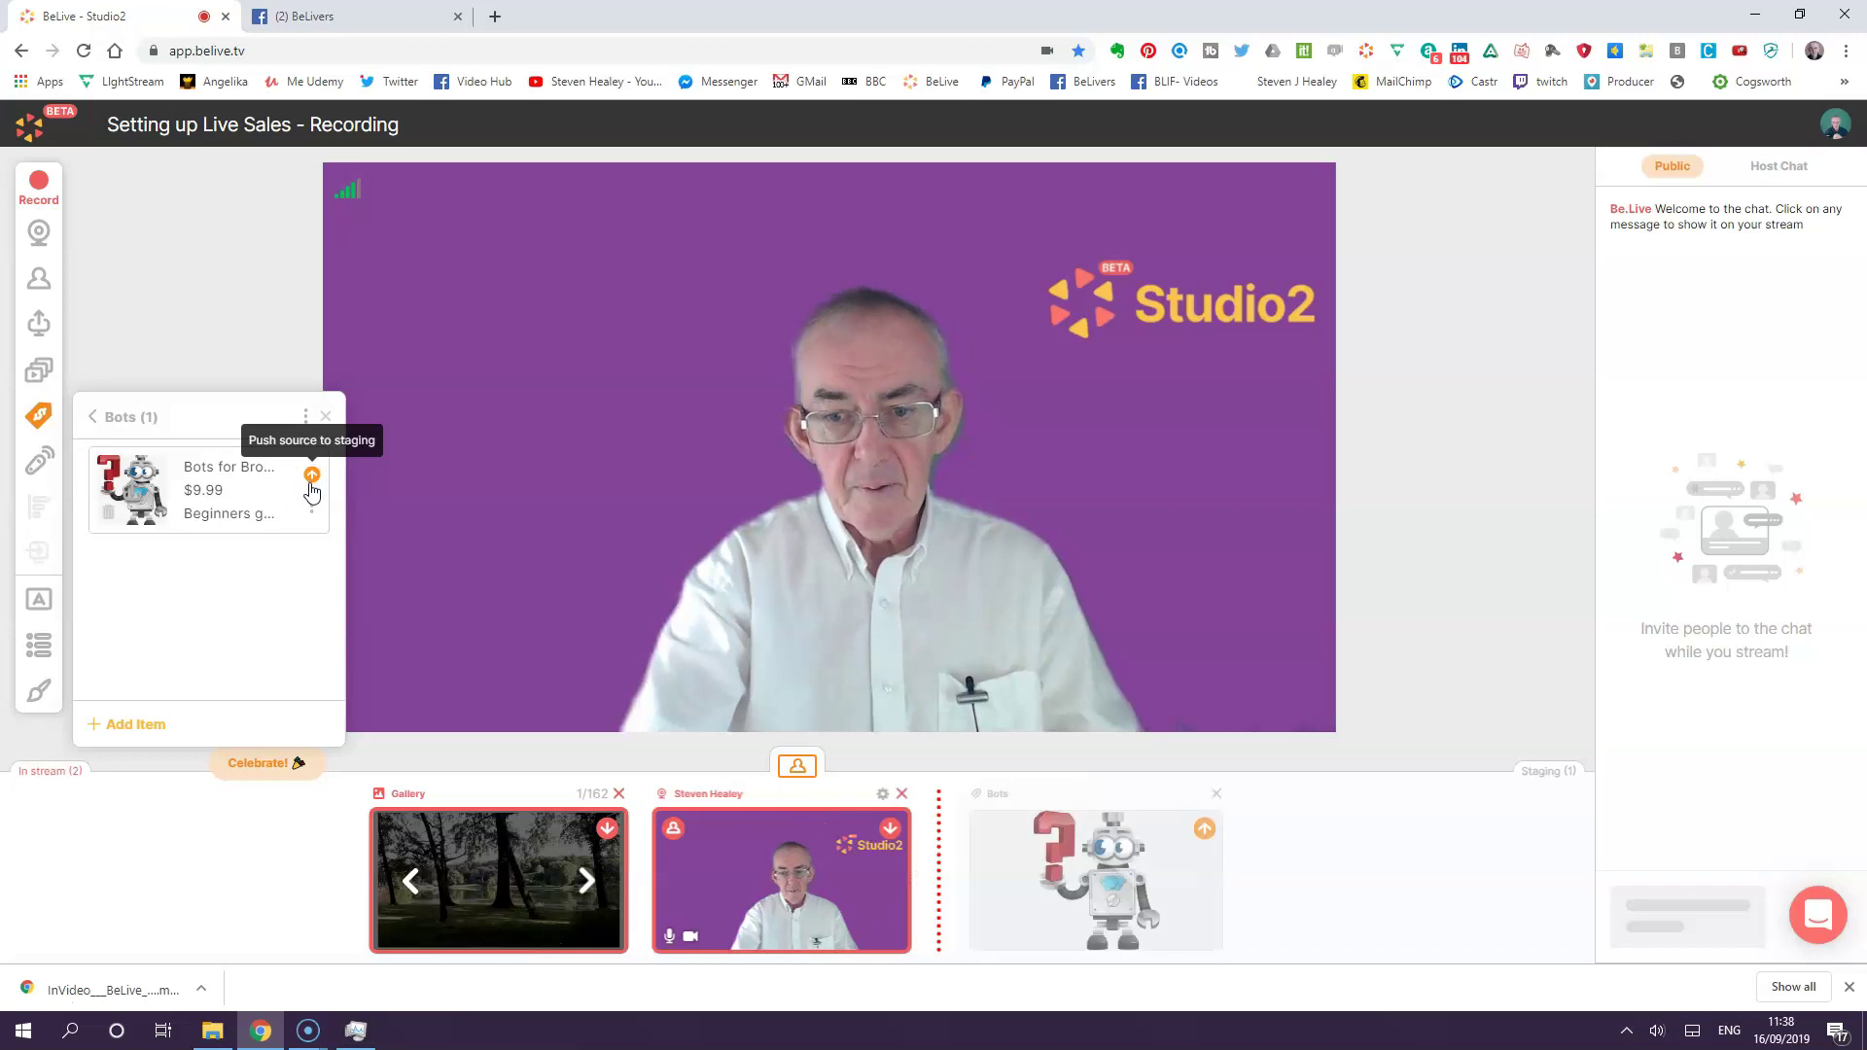
{"action": "left_click", "coordinate": [1205, 830]}
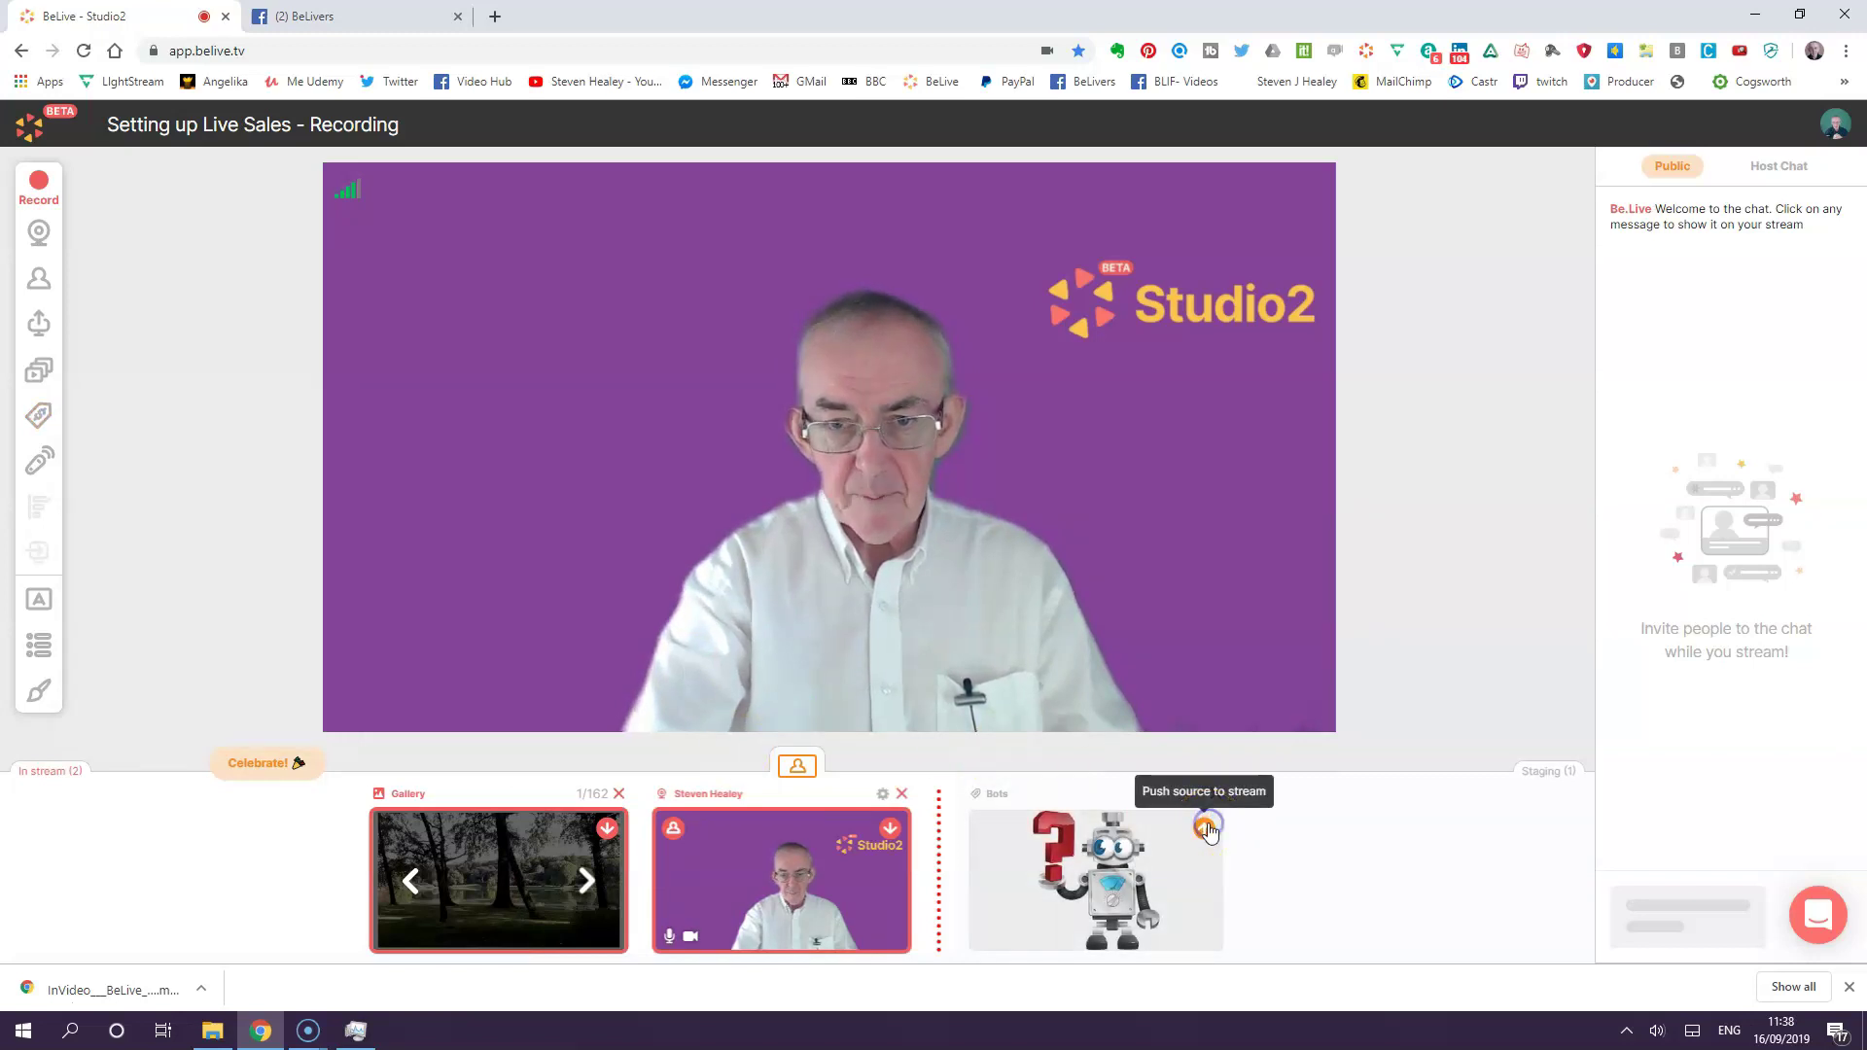
{"action": "left_click", "coordinate": [671, 835]}
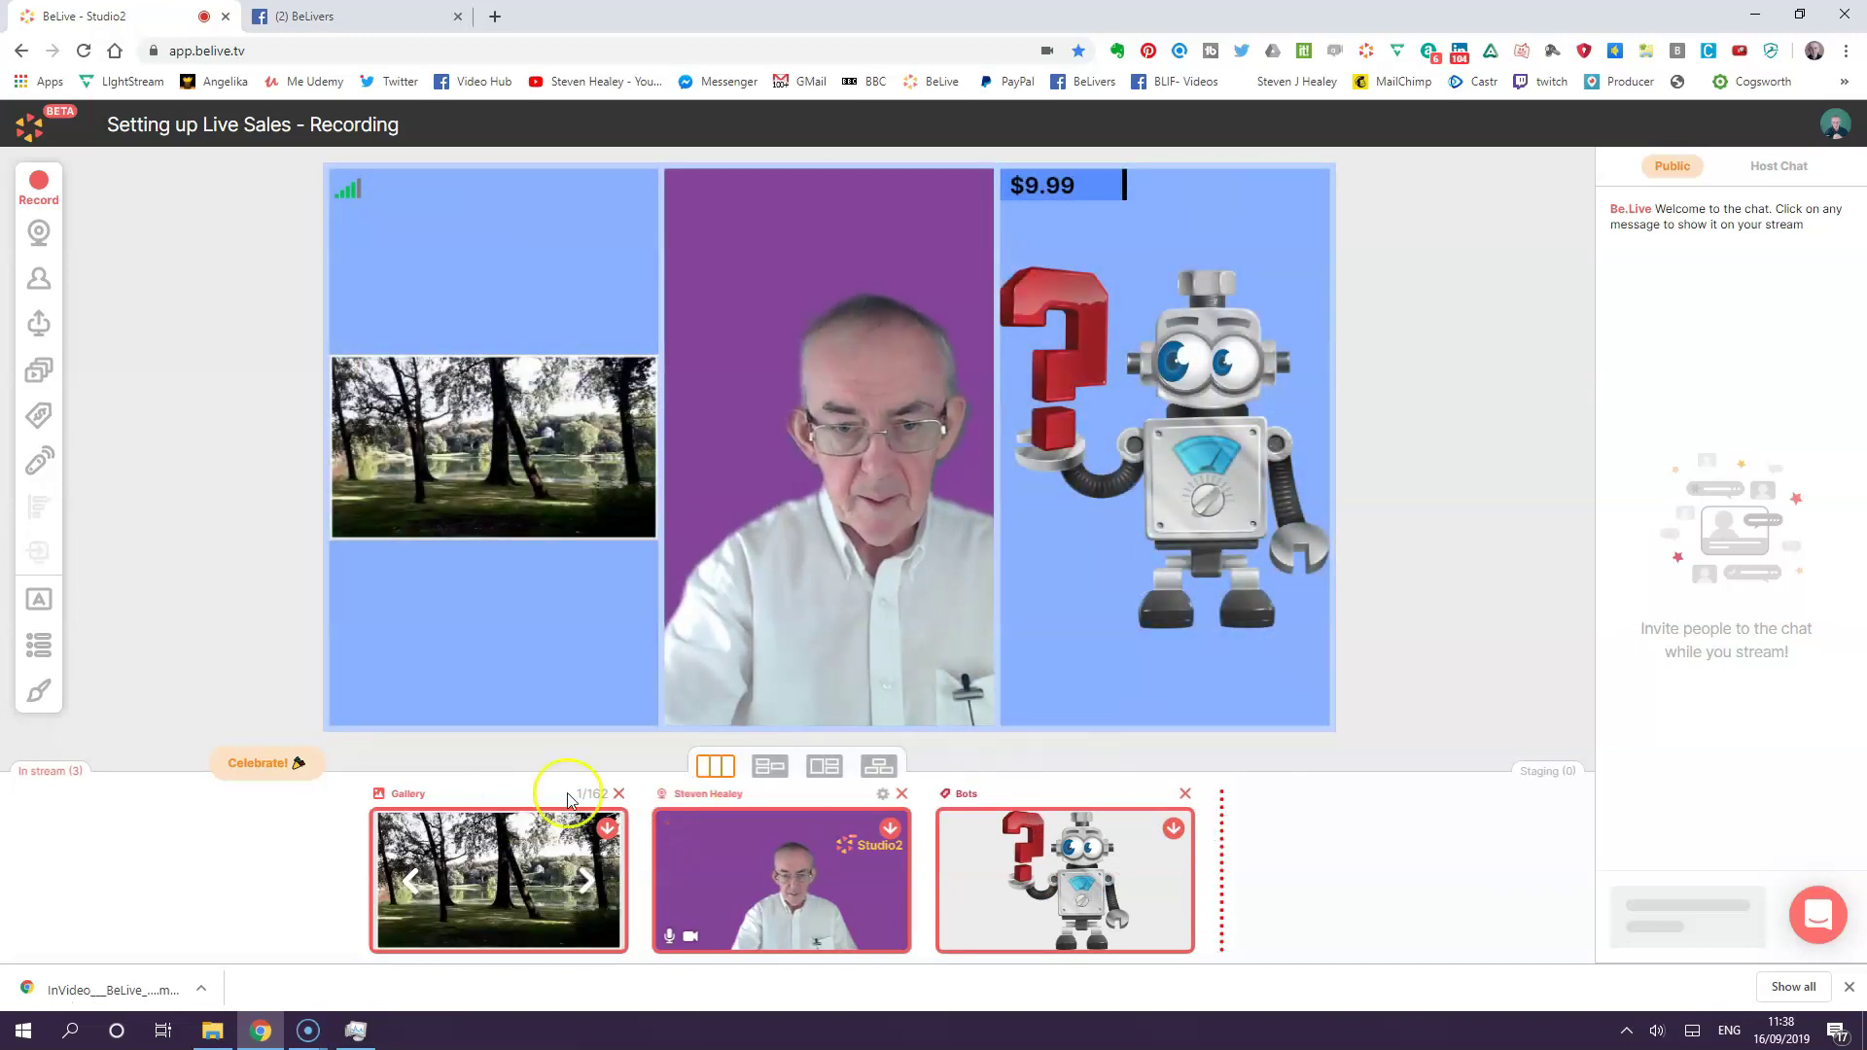
{"action": "left_click", "coordinate": [606, 829]}
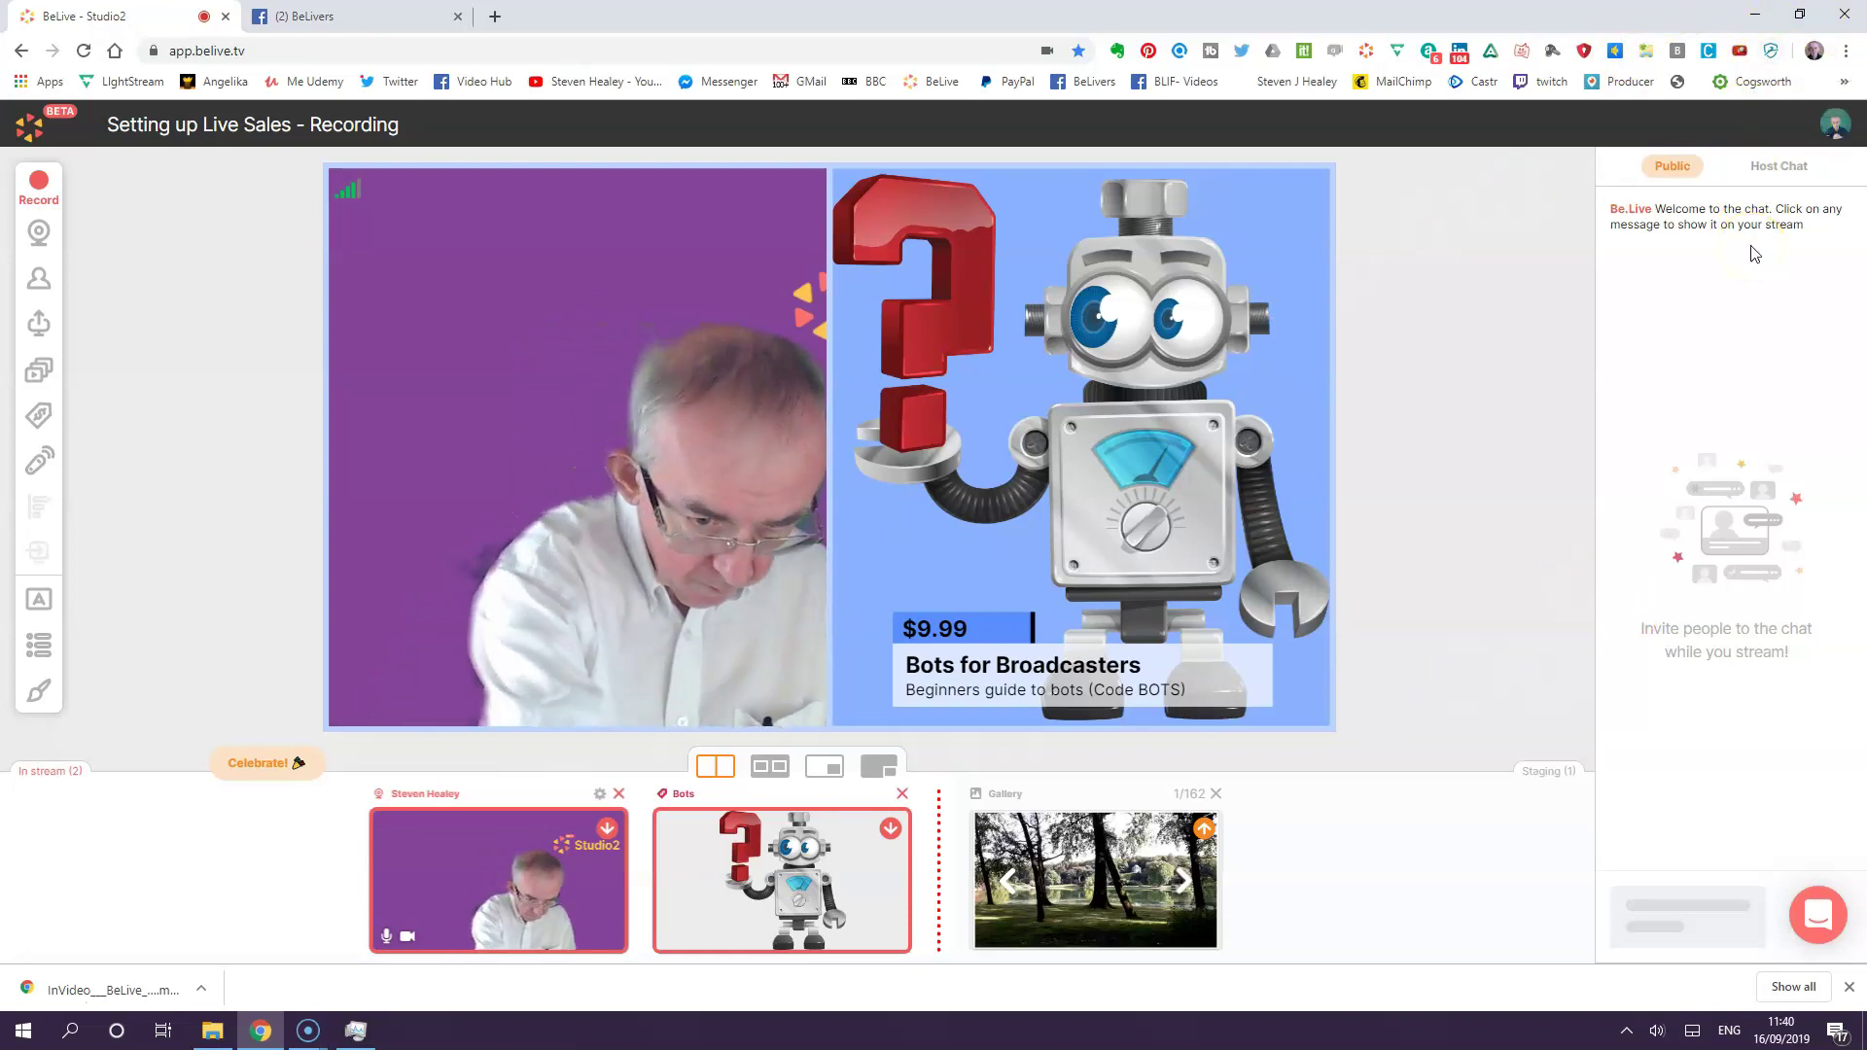
- Stage the Bots product and put the free BeLive Studio2 Course product on stream
{"action": "left_click", "coordinate": [885, 832]}
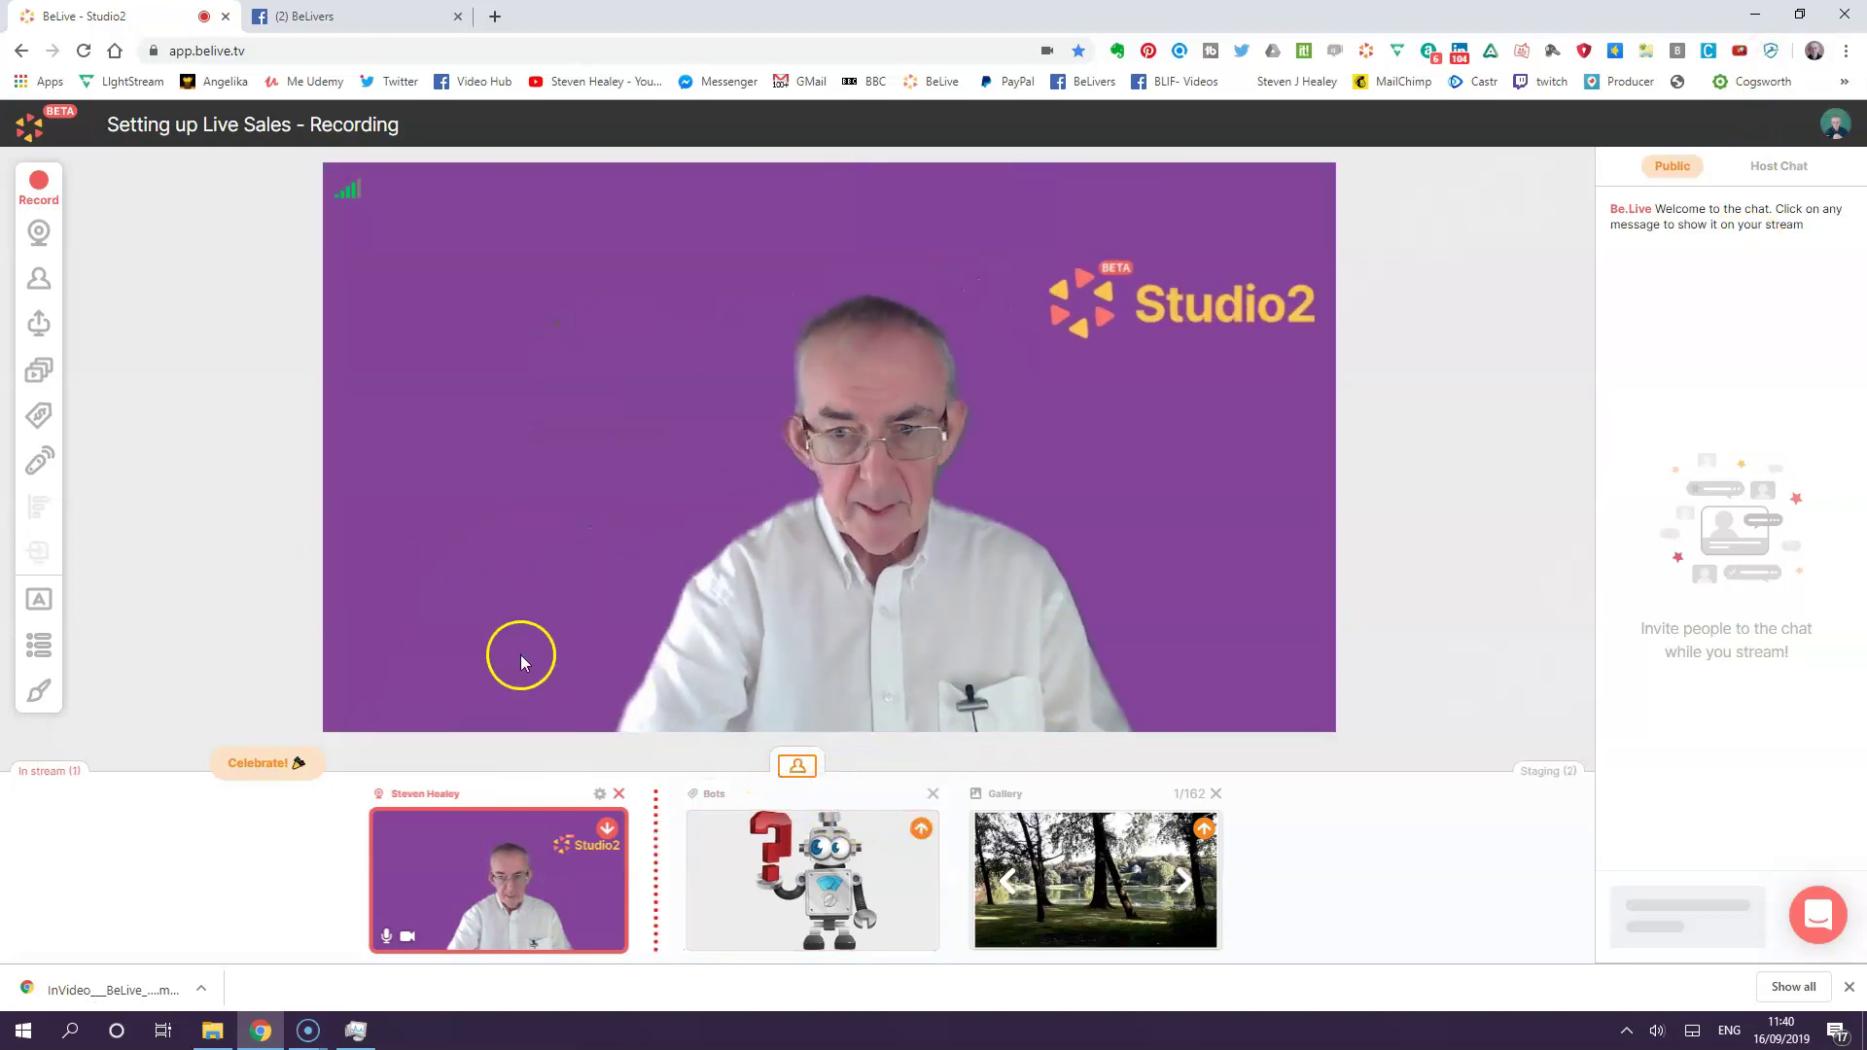
{"action": "left_click", "coordinate": [40, 417]}
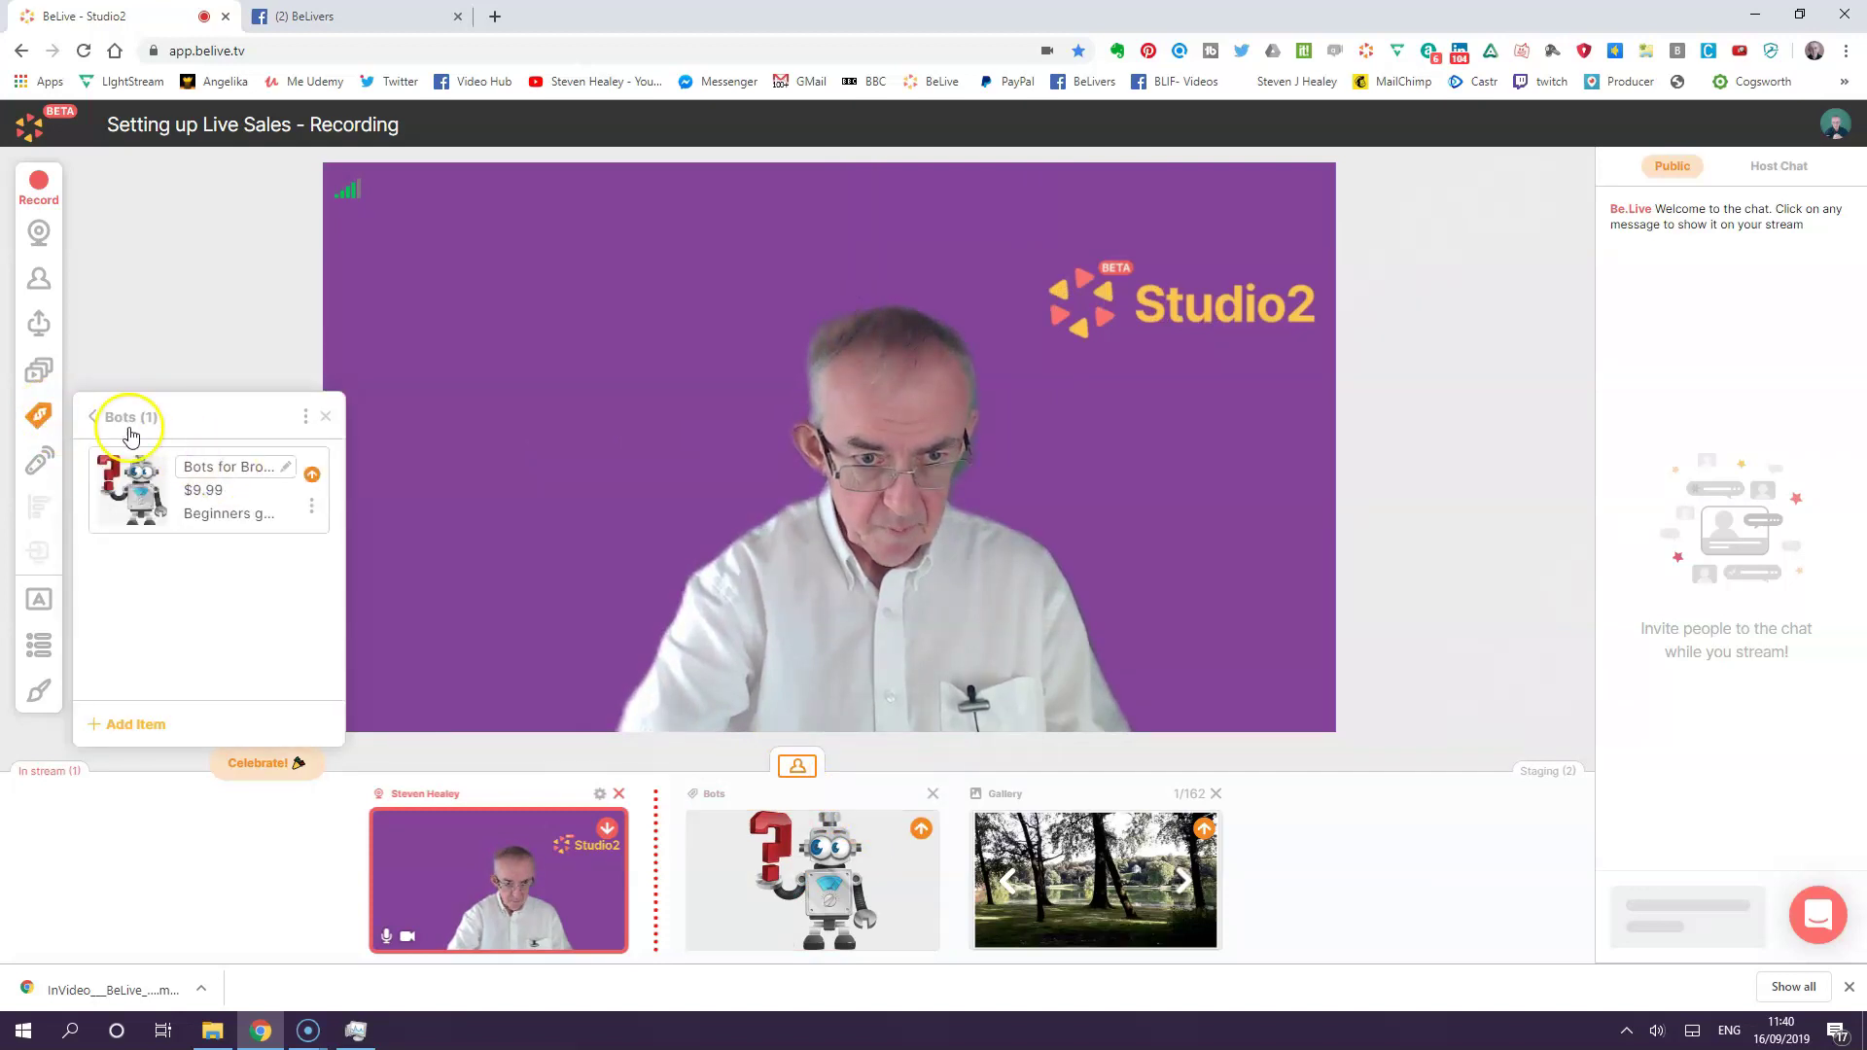
{"action": "left_click", "coordinate": [94, 418]}
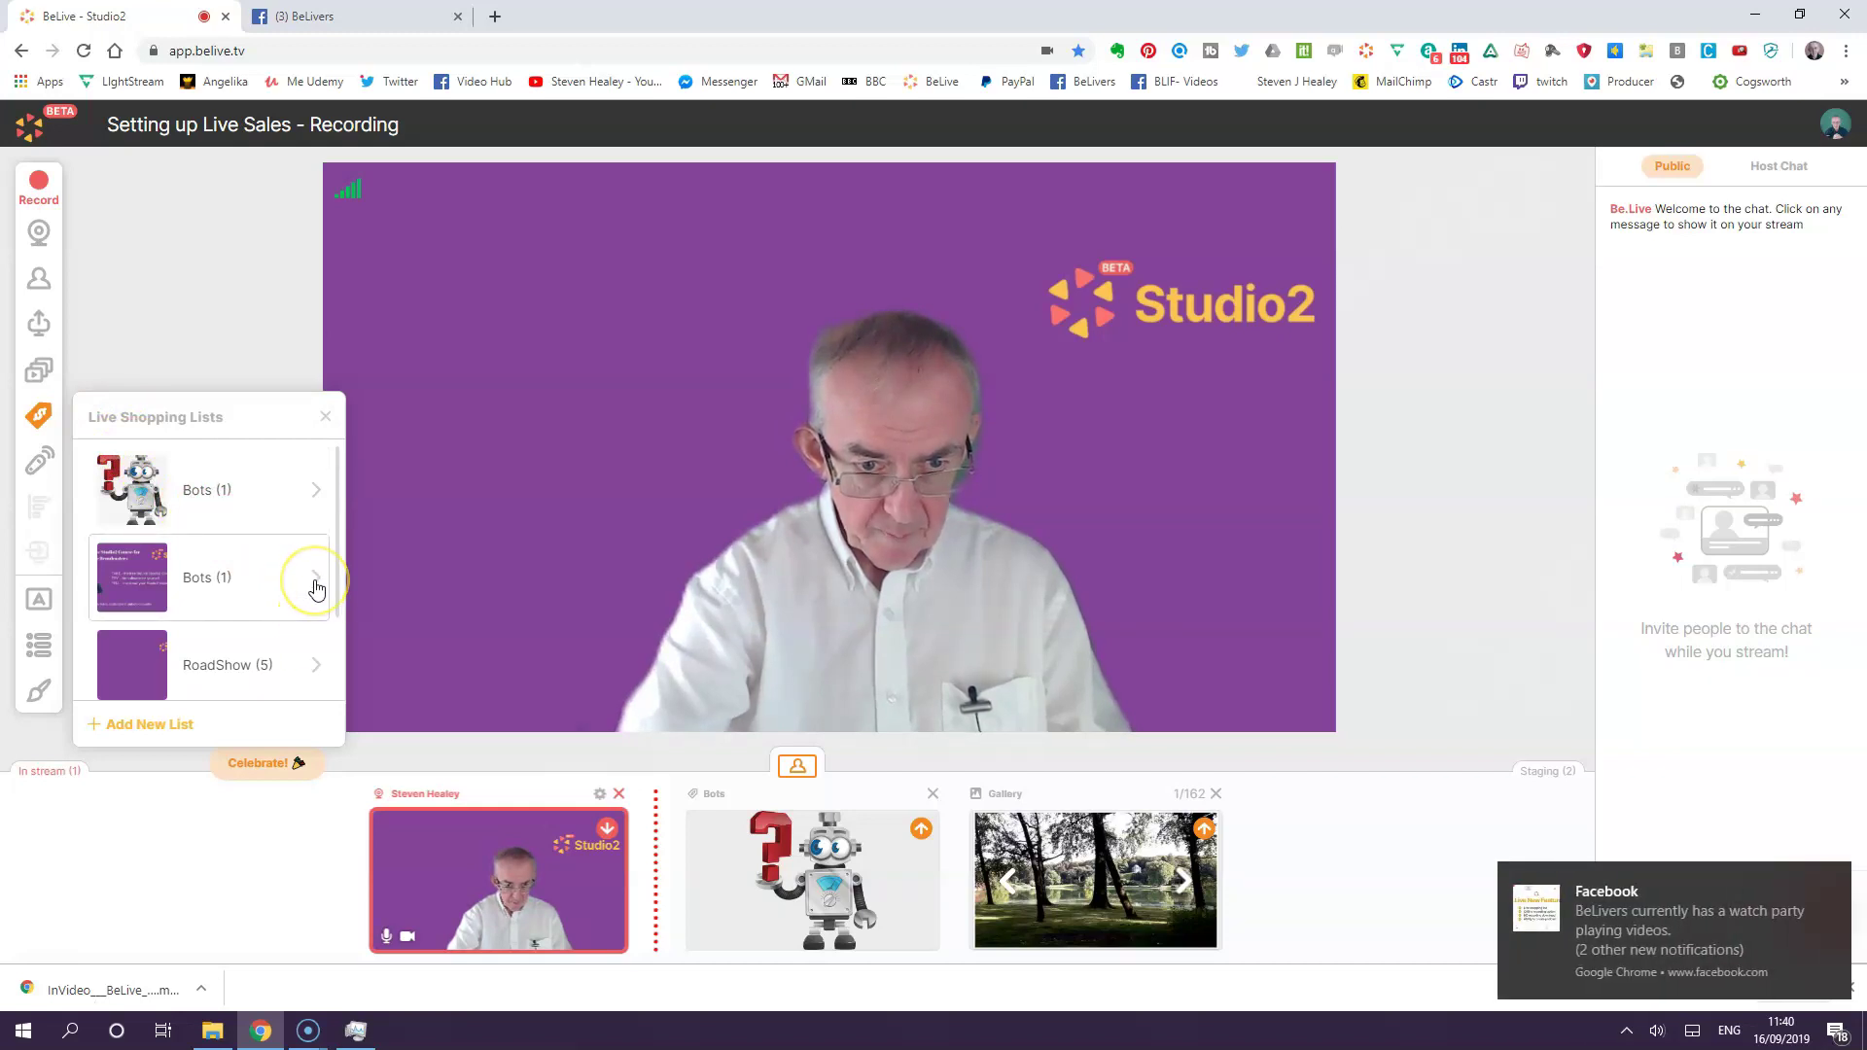
{"action": "left_click", "coordinate": [314, 584]}
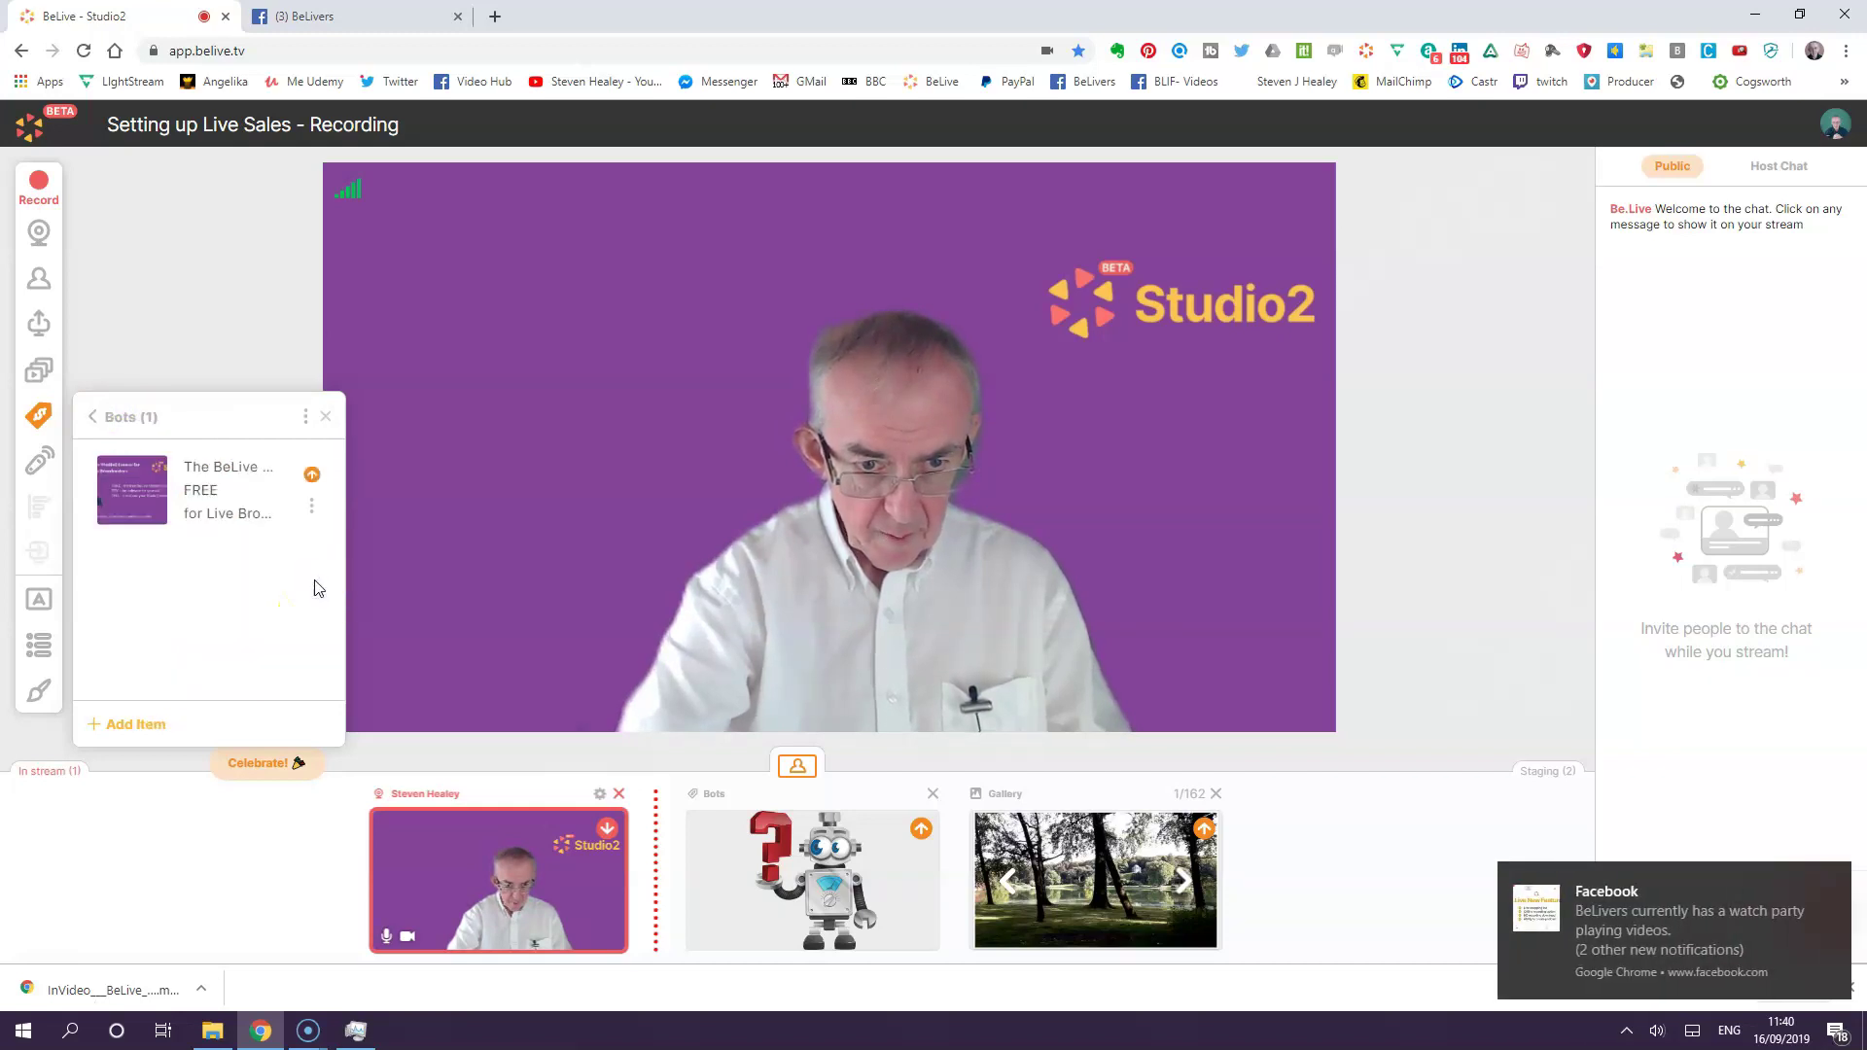
{"action": "left_click", "coordinate": [312, 477]}
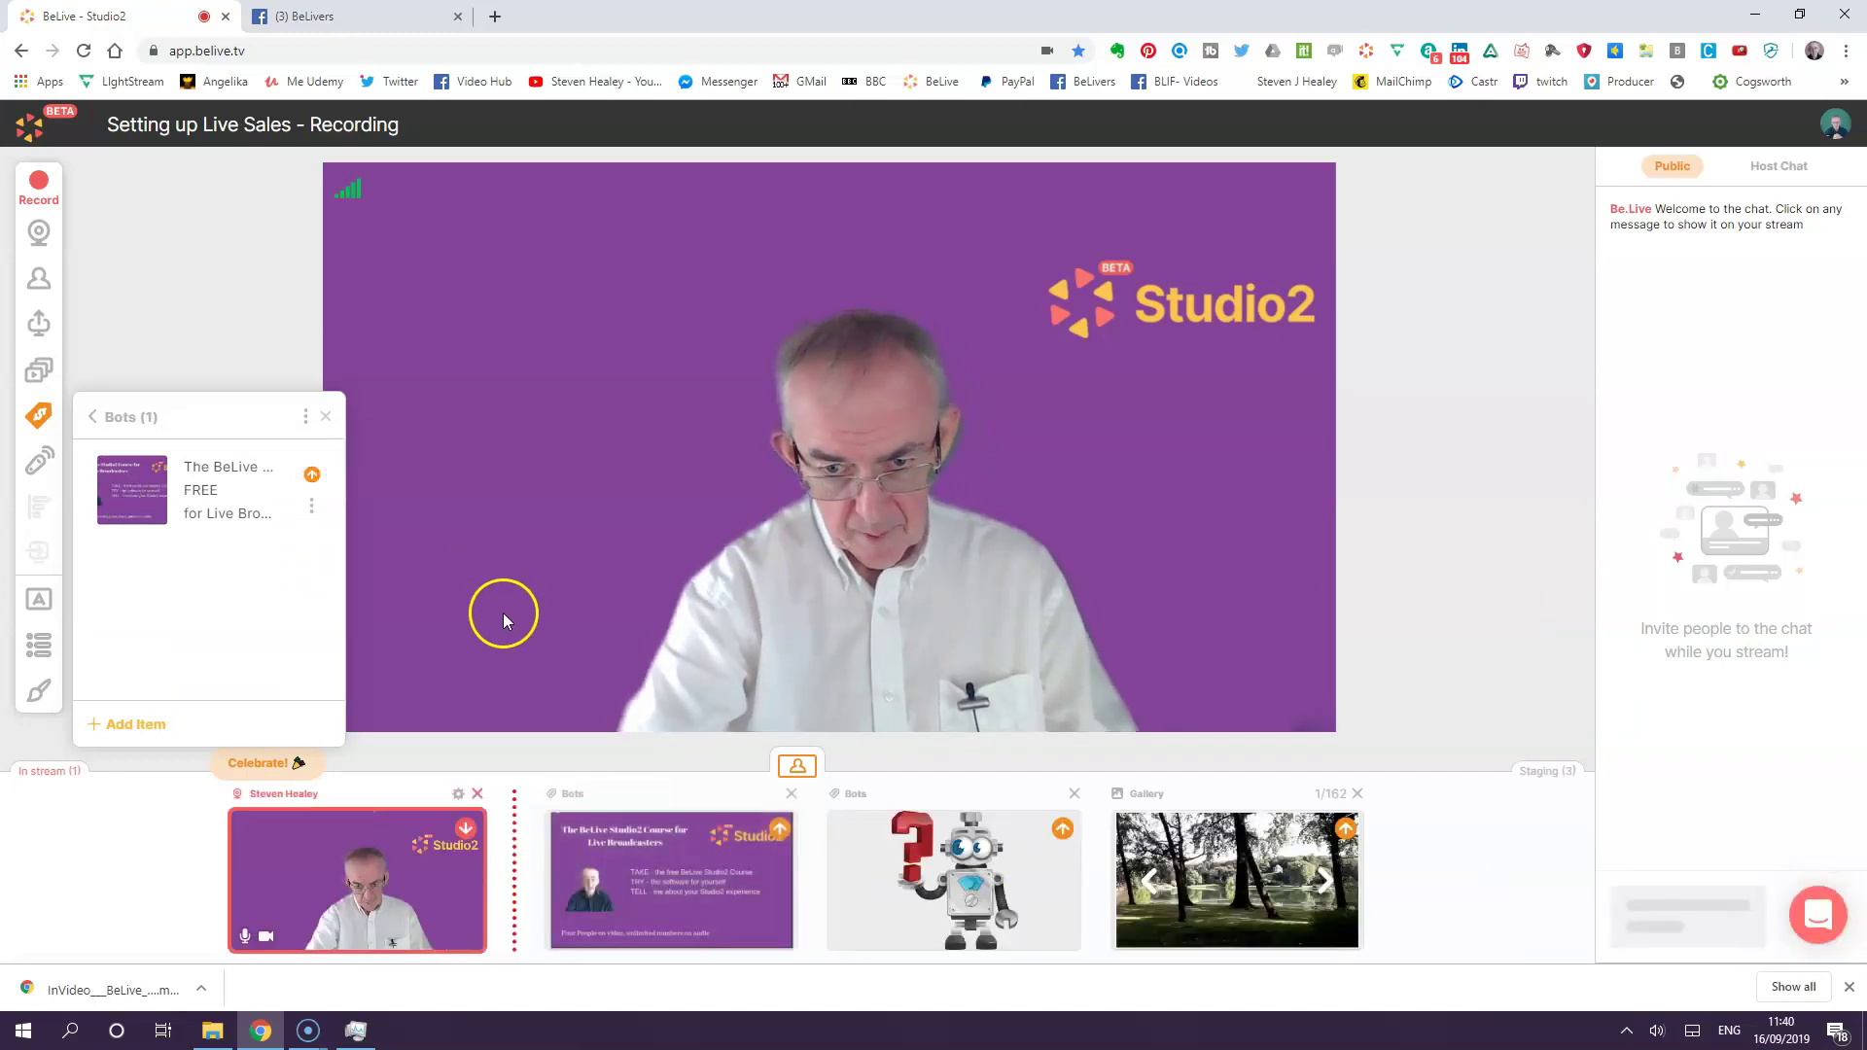
{"action": "left_click", "coordinate": [778, 832]}
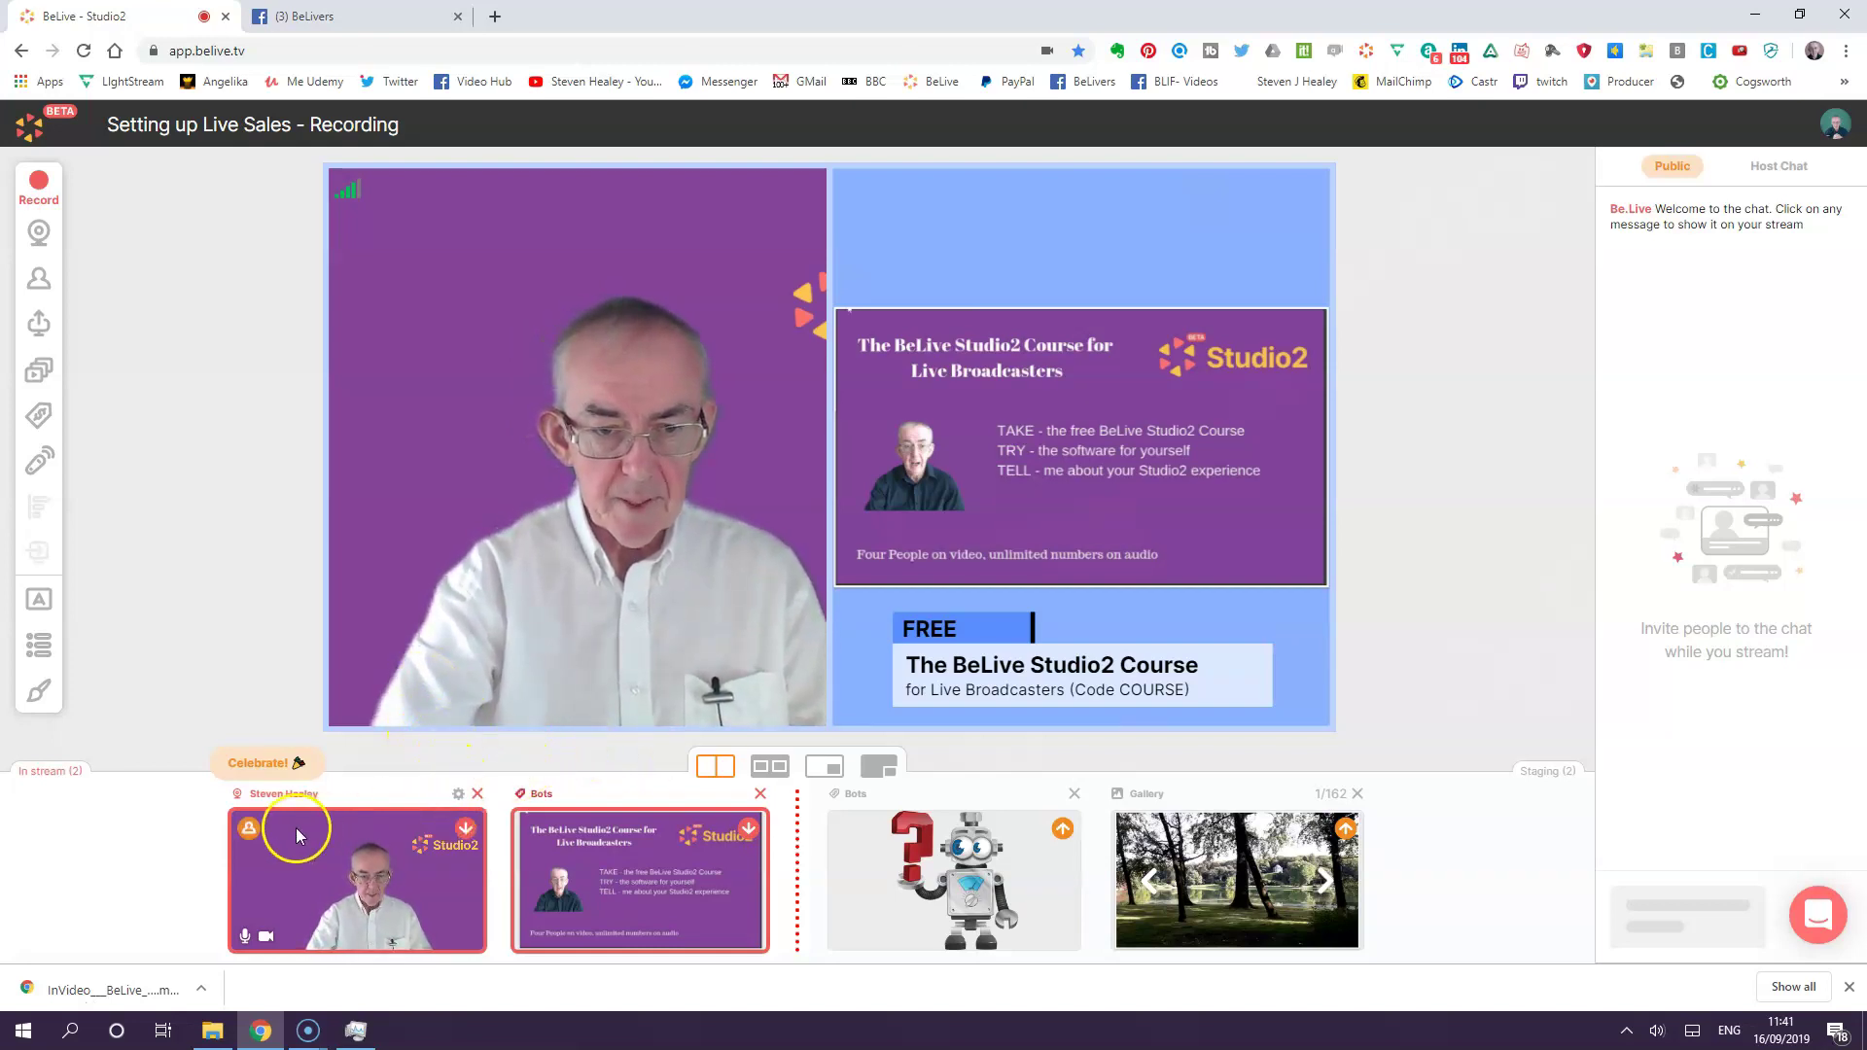
- Show only the host on stream and start renaming the new shopping list to 'Prod…'
{"action": "left_click", "coordinate": [251, 828]}
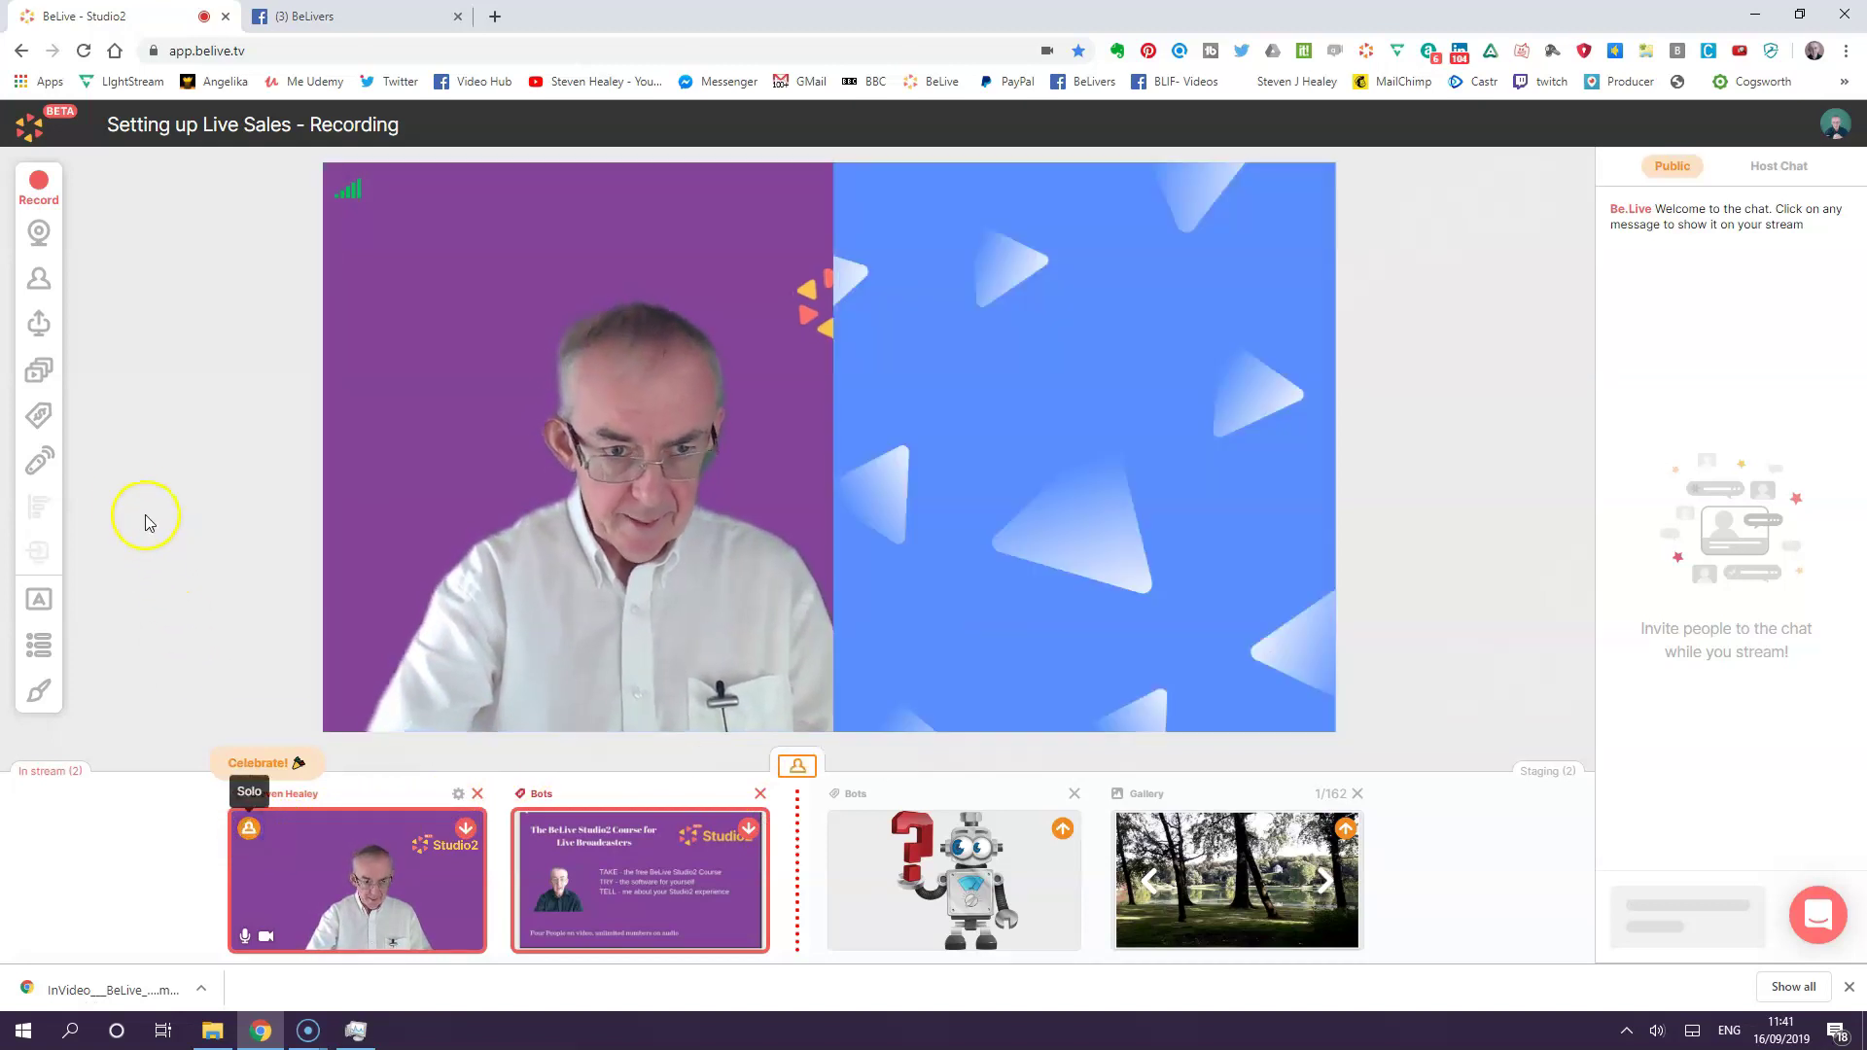
{"action": "left_click", "coordinate": [39, 415]}
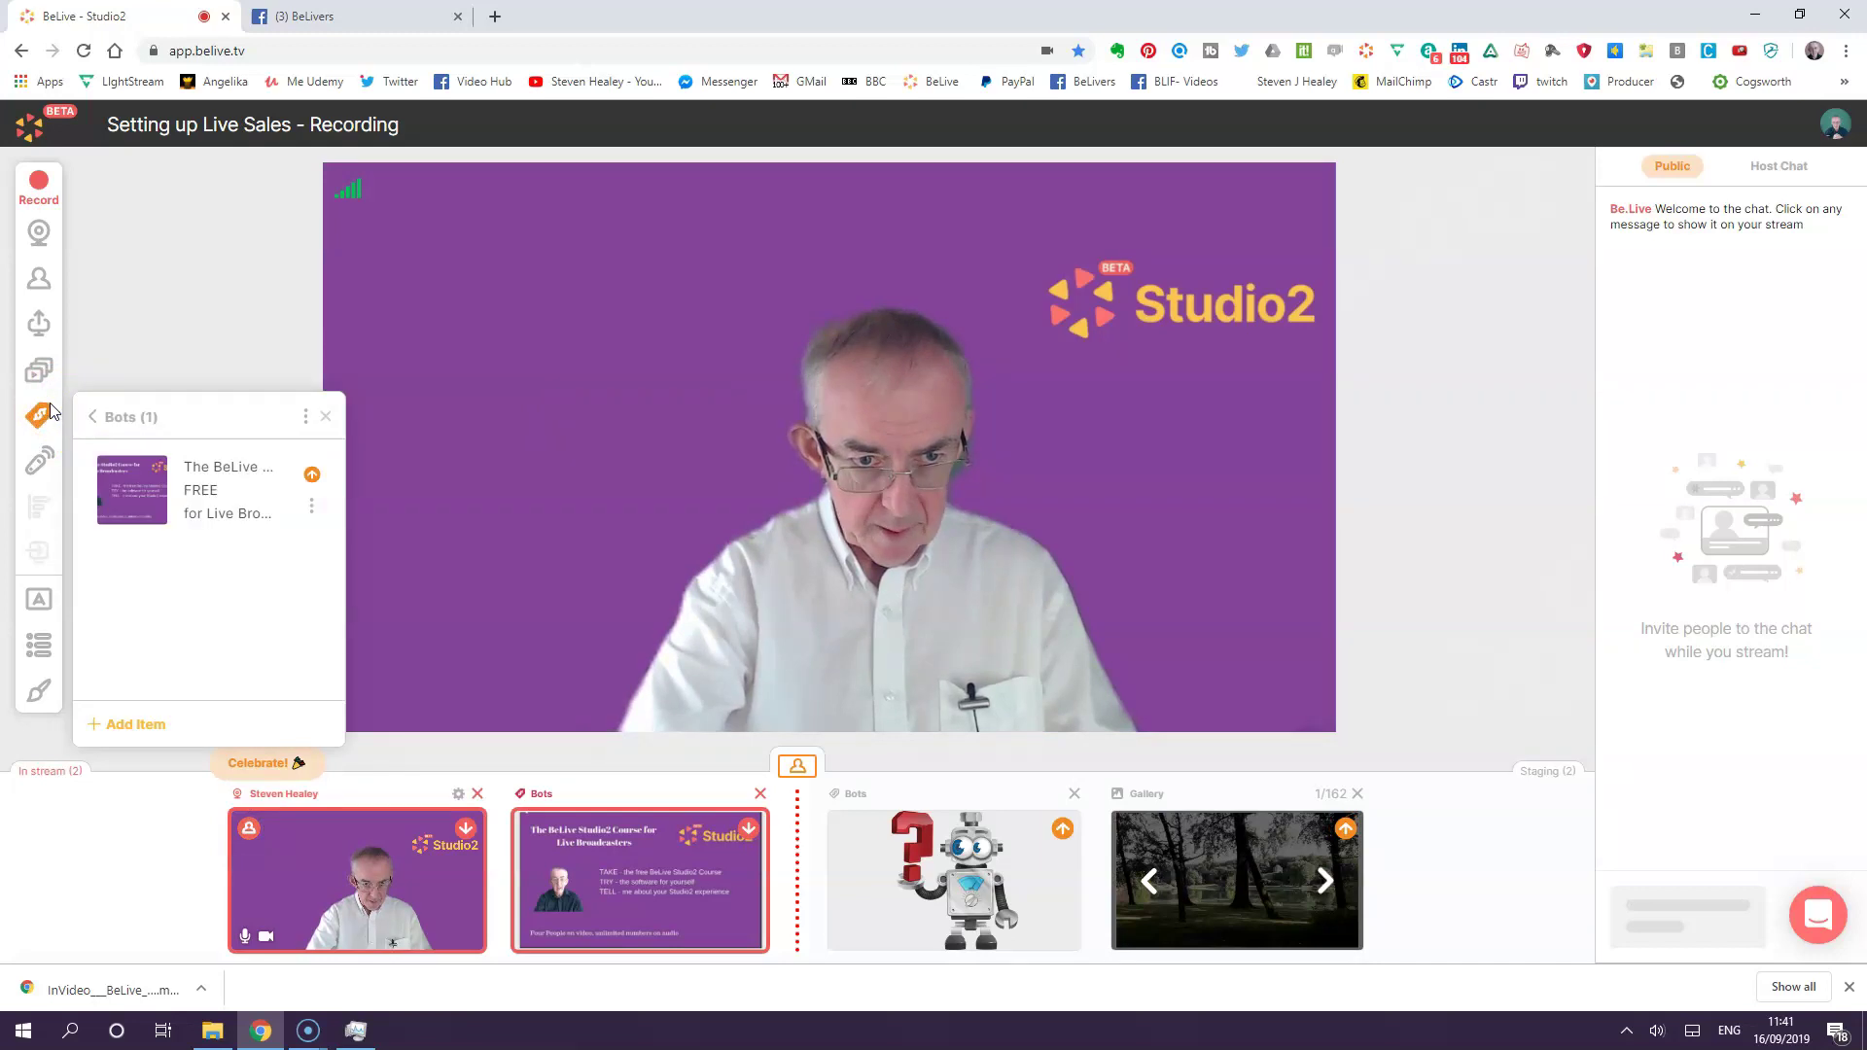
{"action": "left_click", "coordinate": [114, 418]}
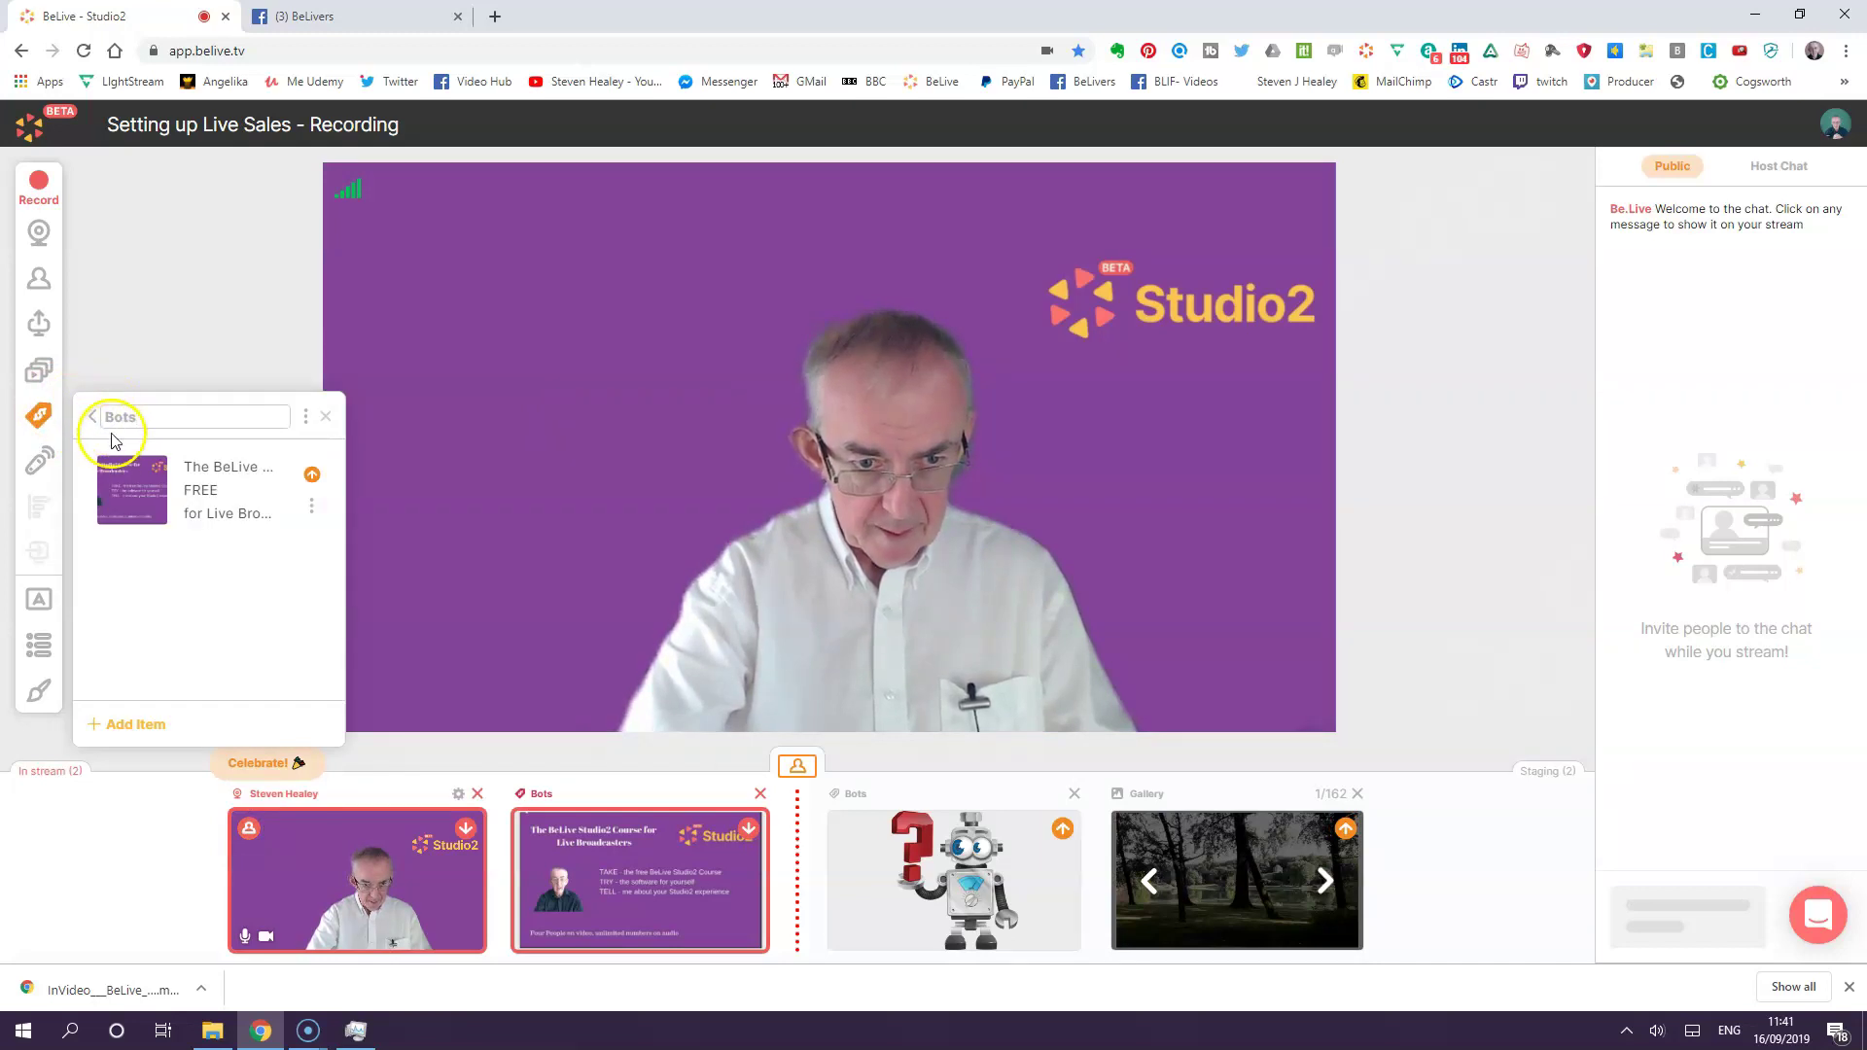
{"action": "left_click", "coordinate": [93, 420]}
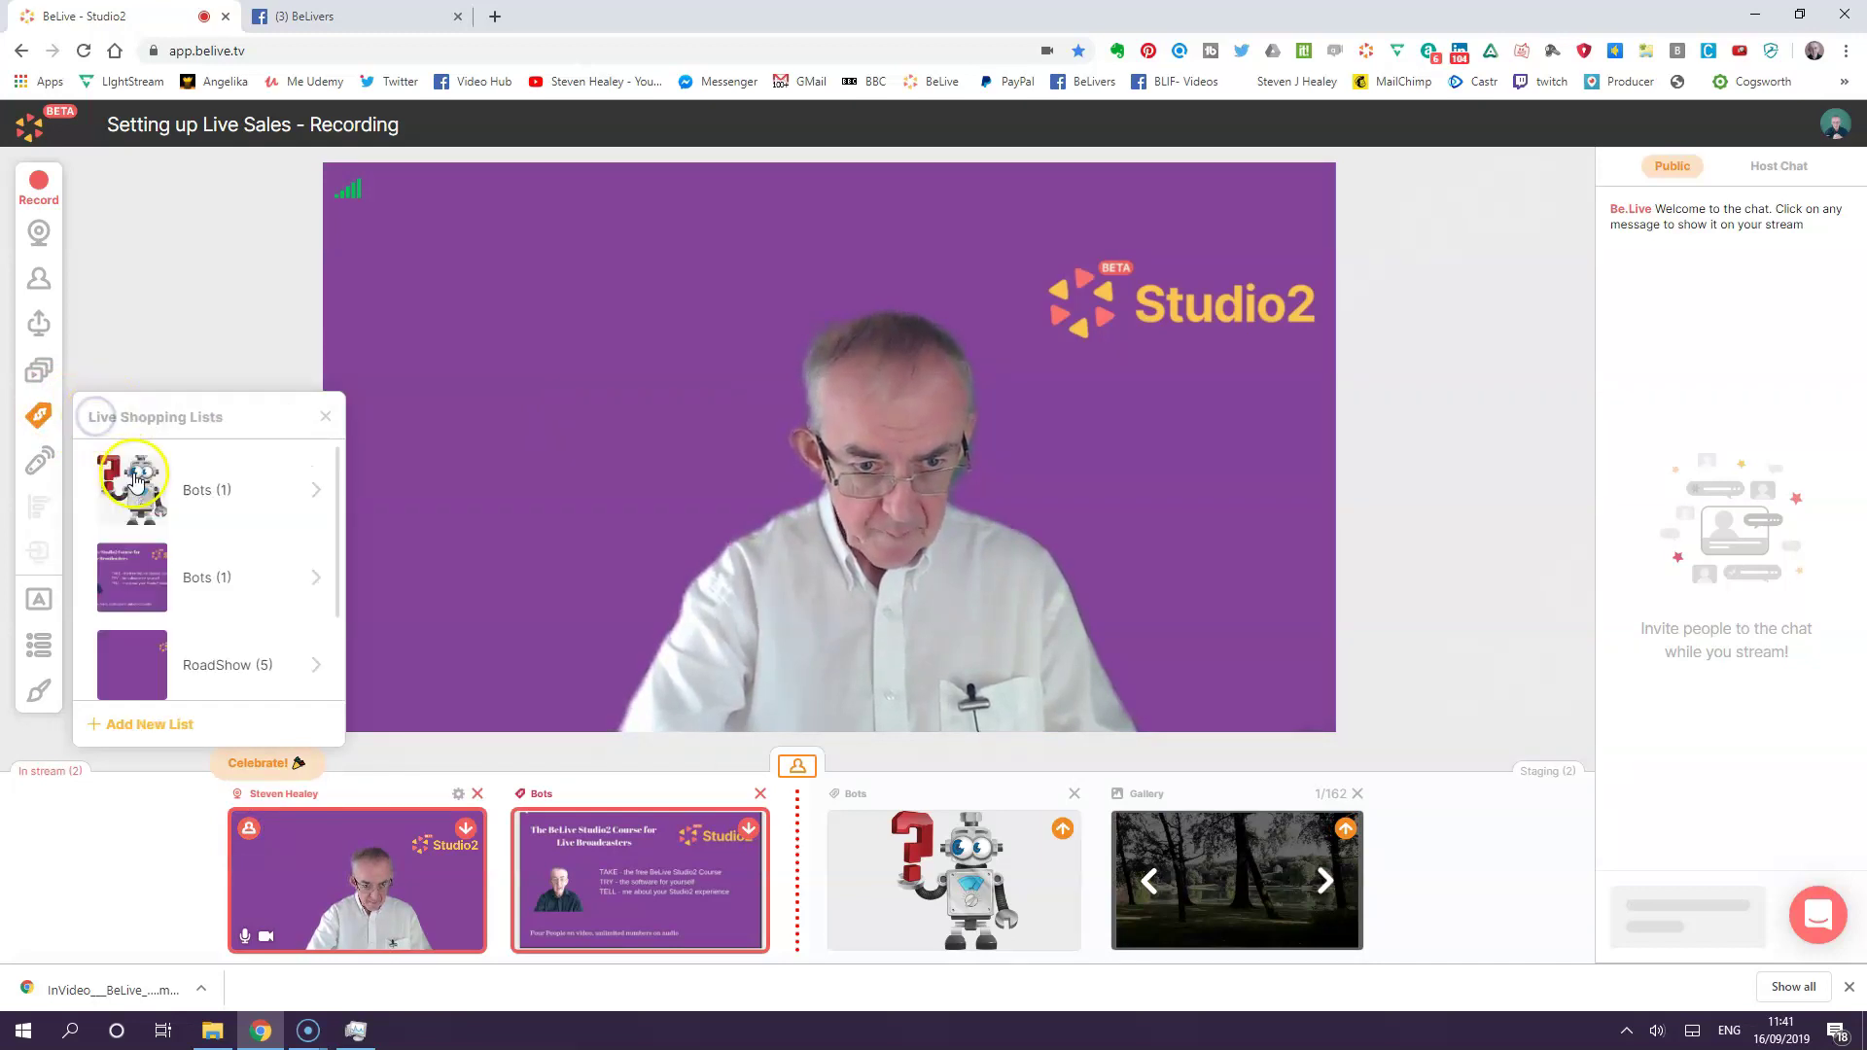
{"action": "scroll", "coordinate": [193, 543], "scroll_direction": "down", "scroll_amount": 2}
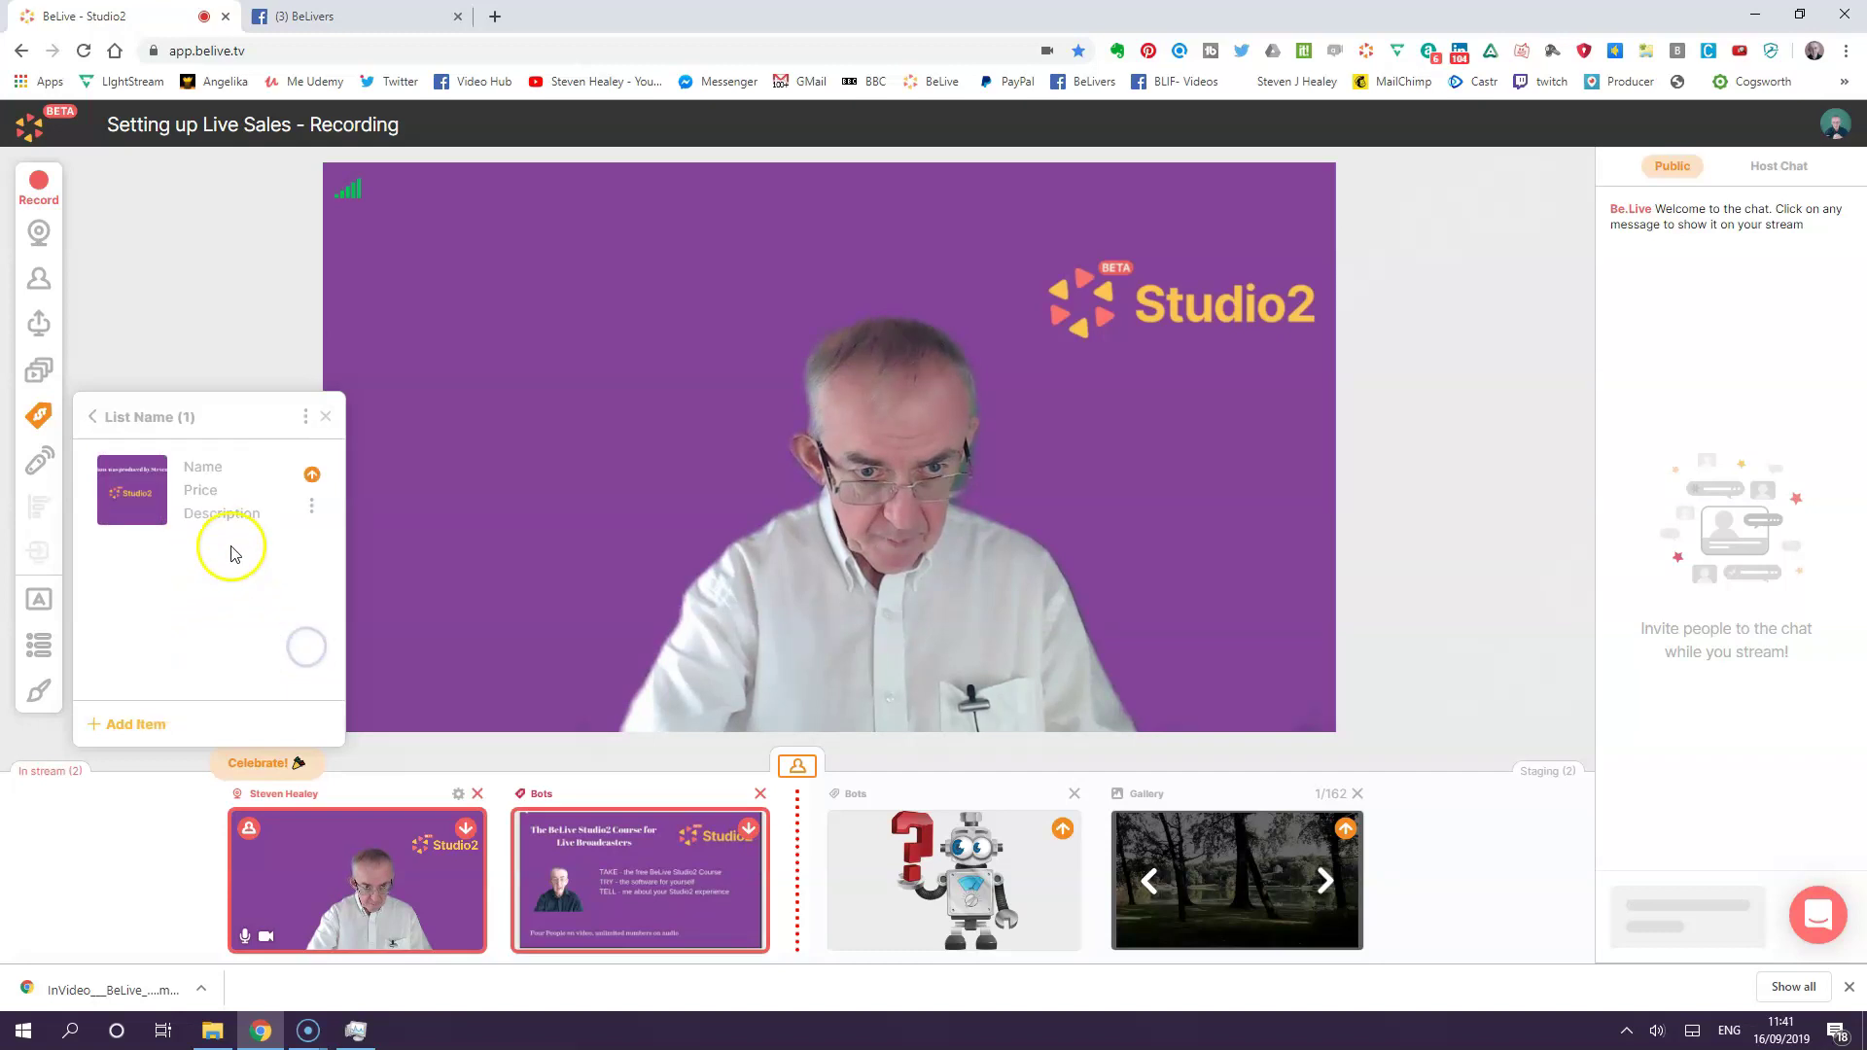
{"action": "left_click", "coordinate": [185, 421]}
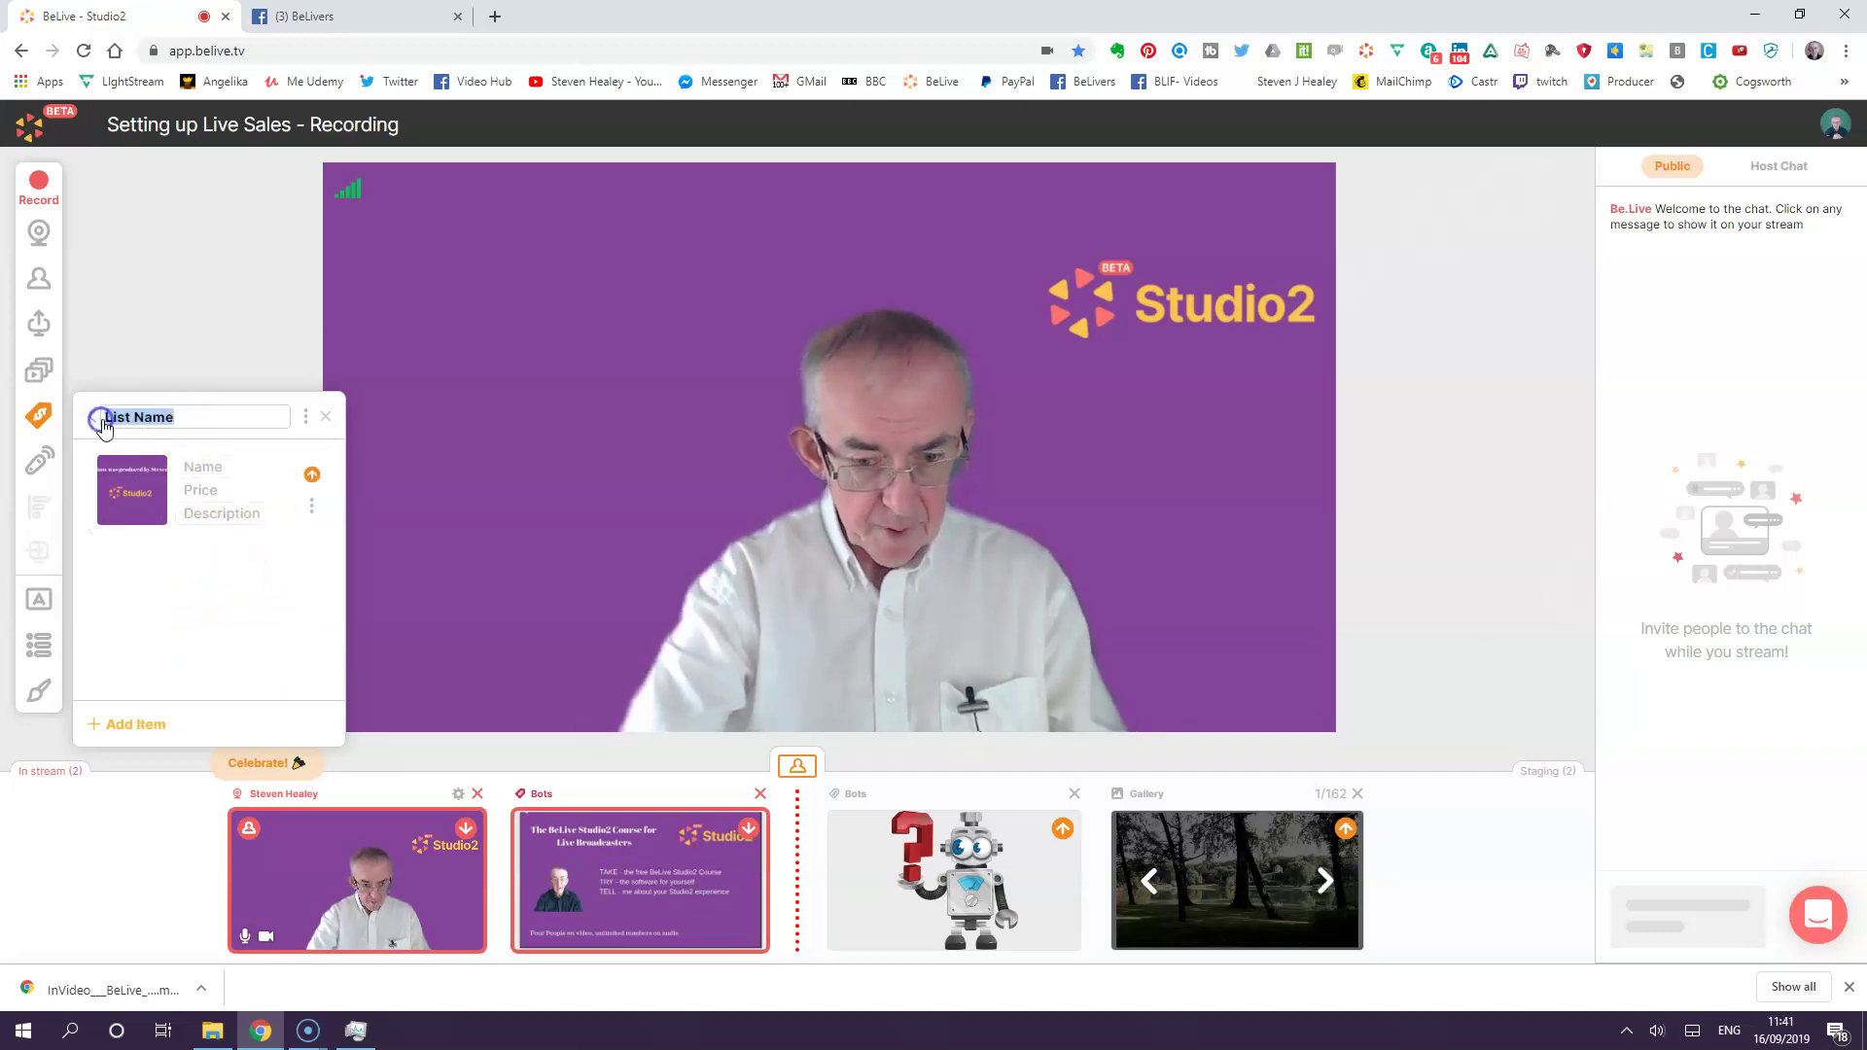
{"action": "type", "text": "pri"}
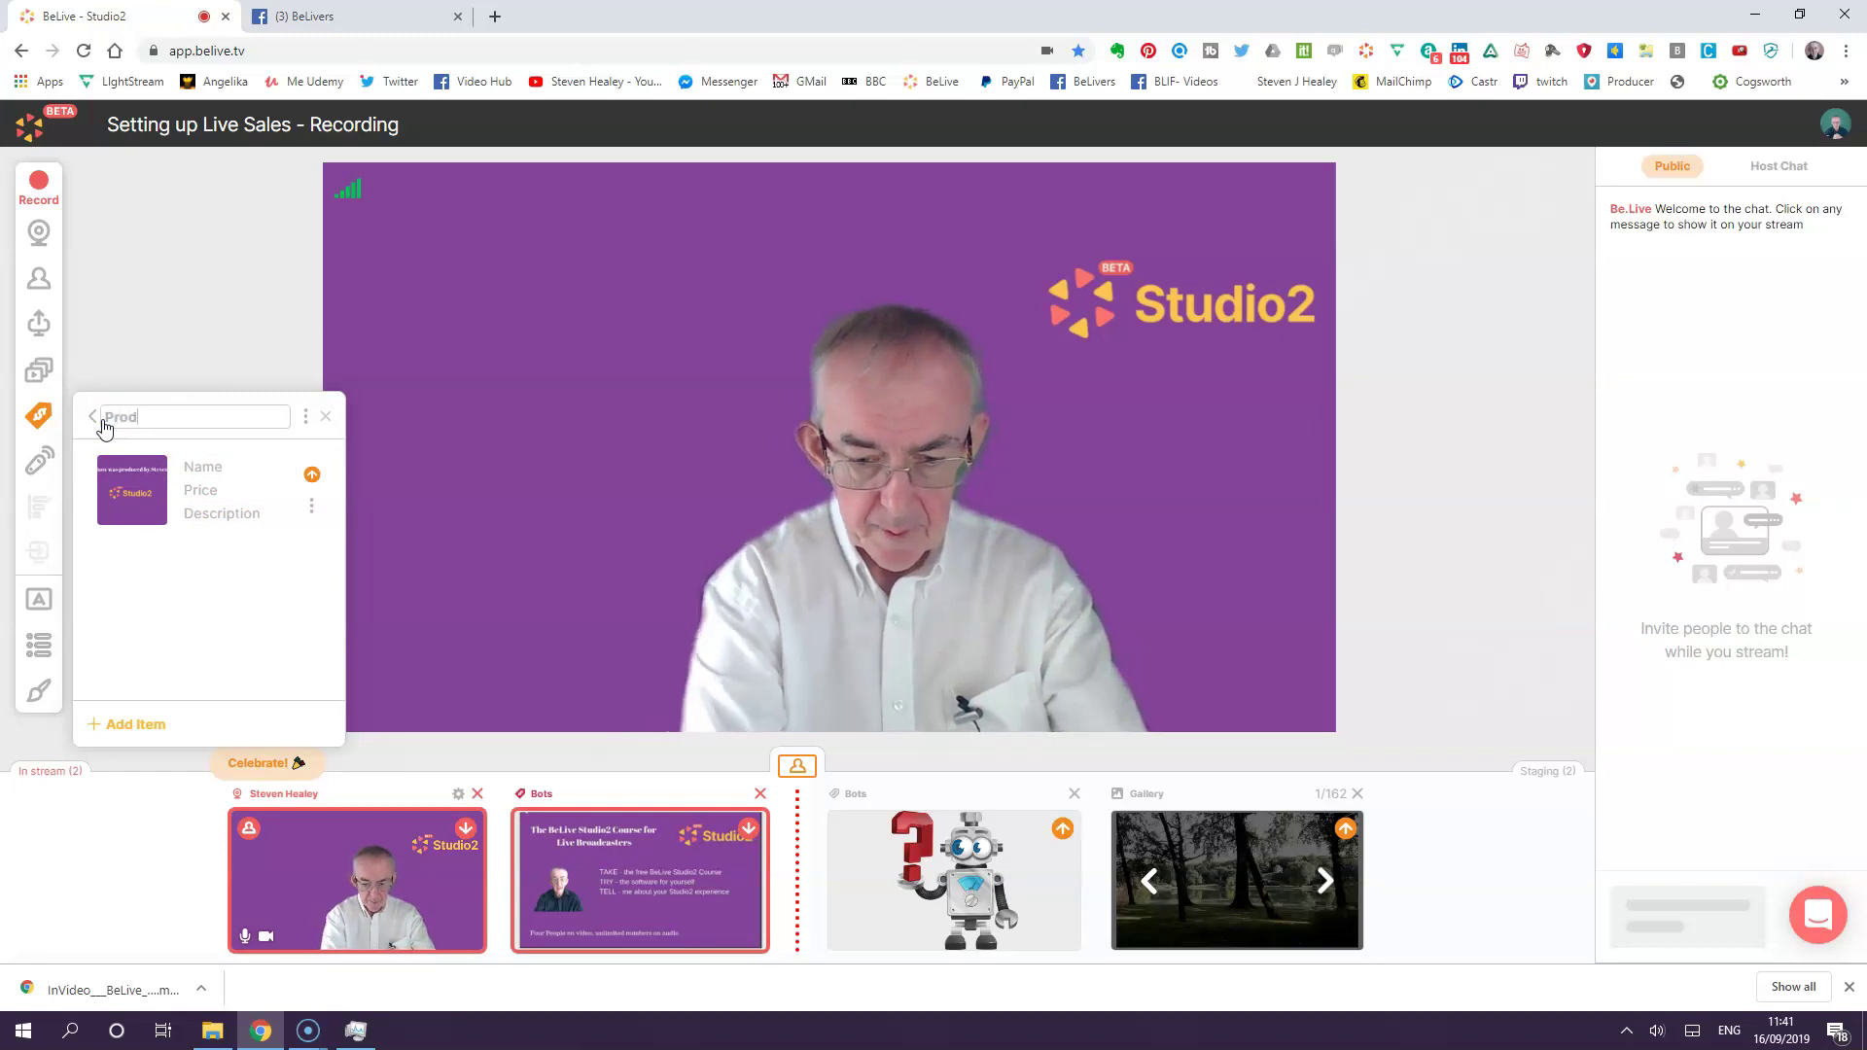
{"action": "type", "text": "ction"}
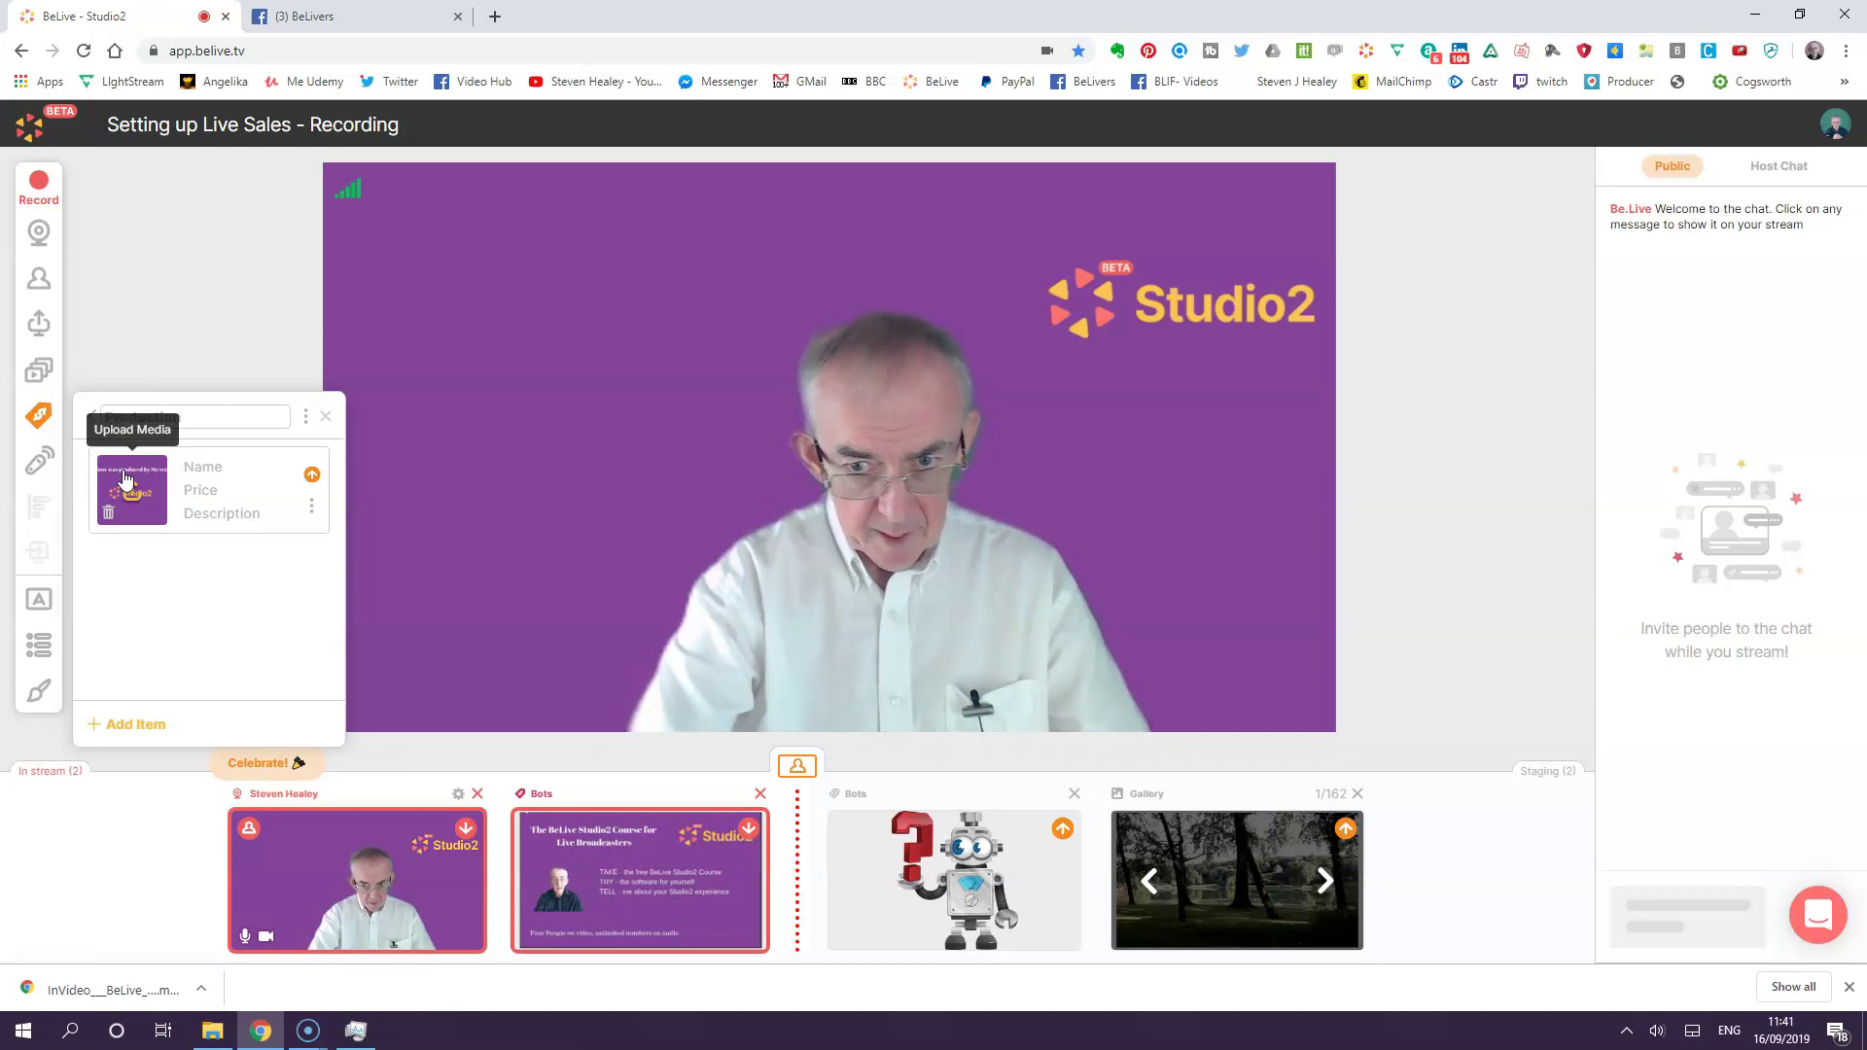
- Give the Production list's item a name, price 75, and a description ending in (PROD)
{"action": "left_click", "coordinate": [211, 470]}
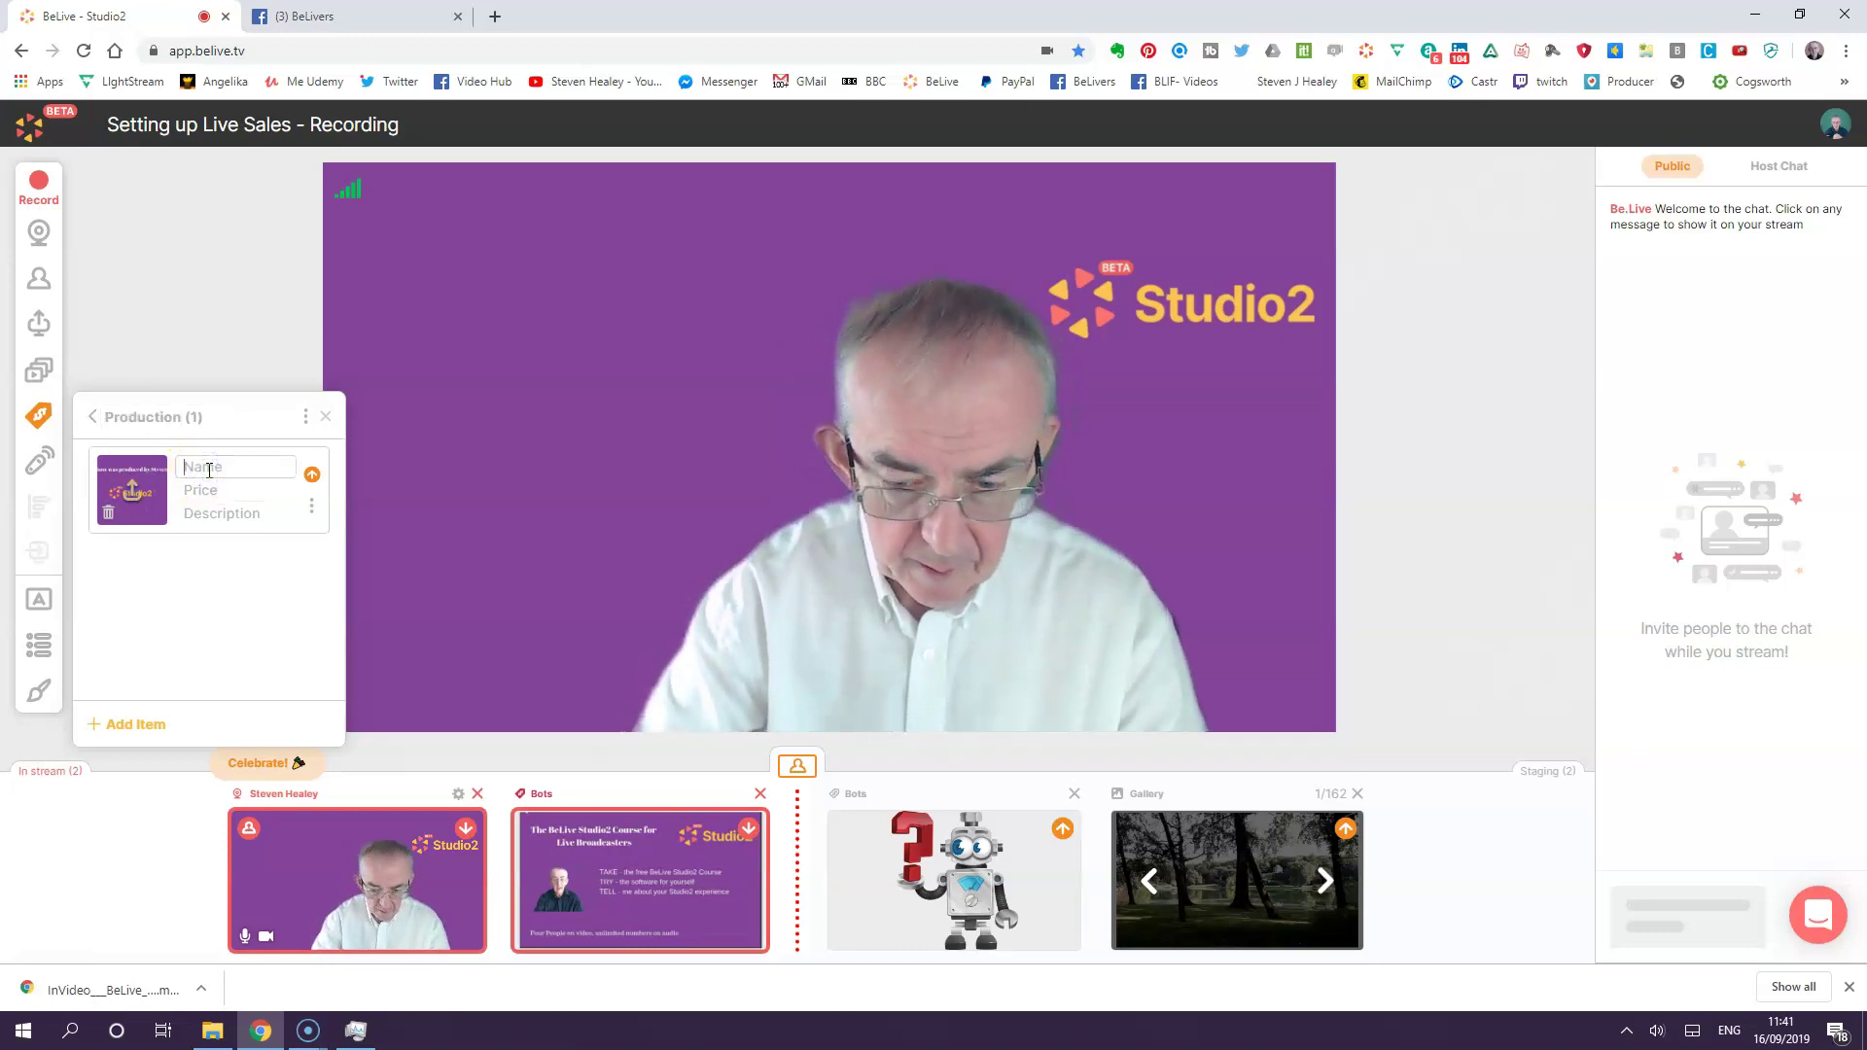
{"action": "type", "text": "Pro"}
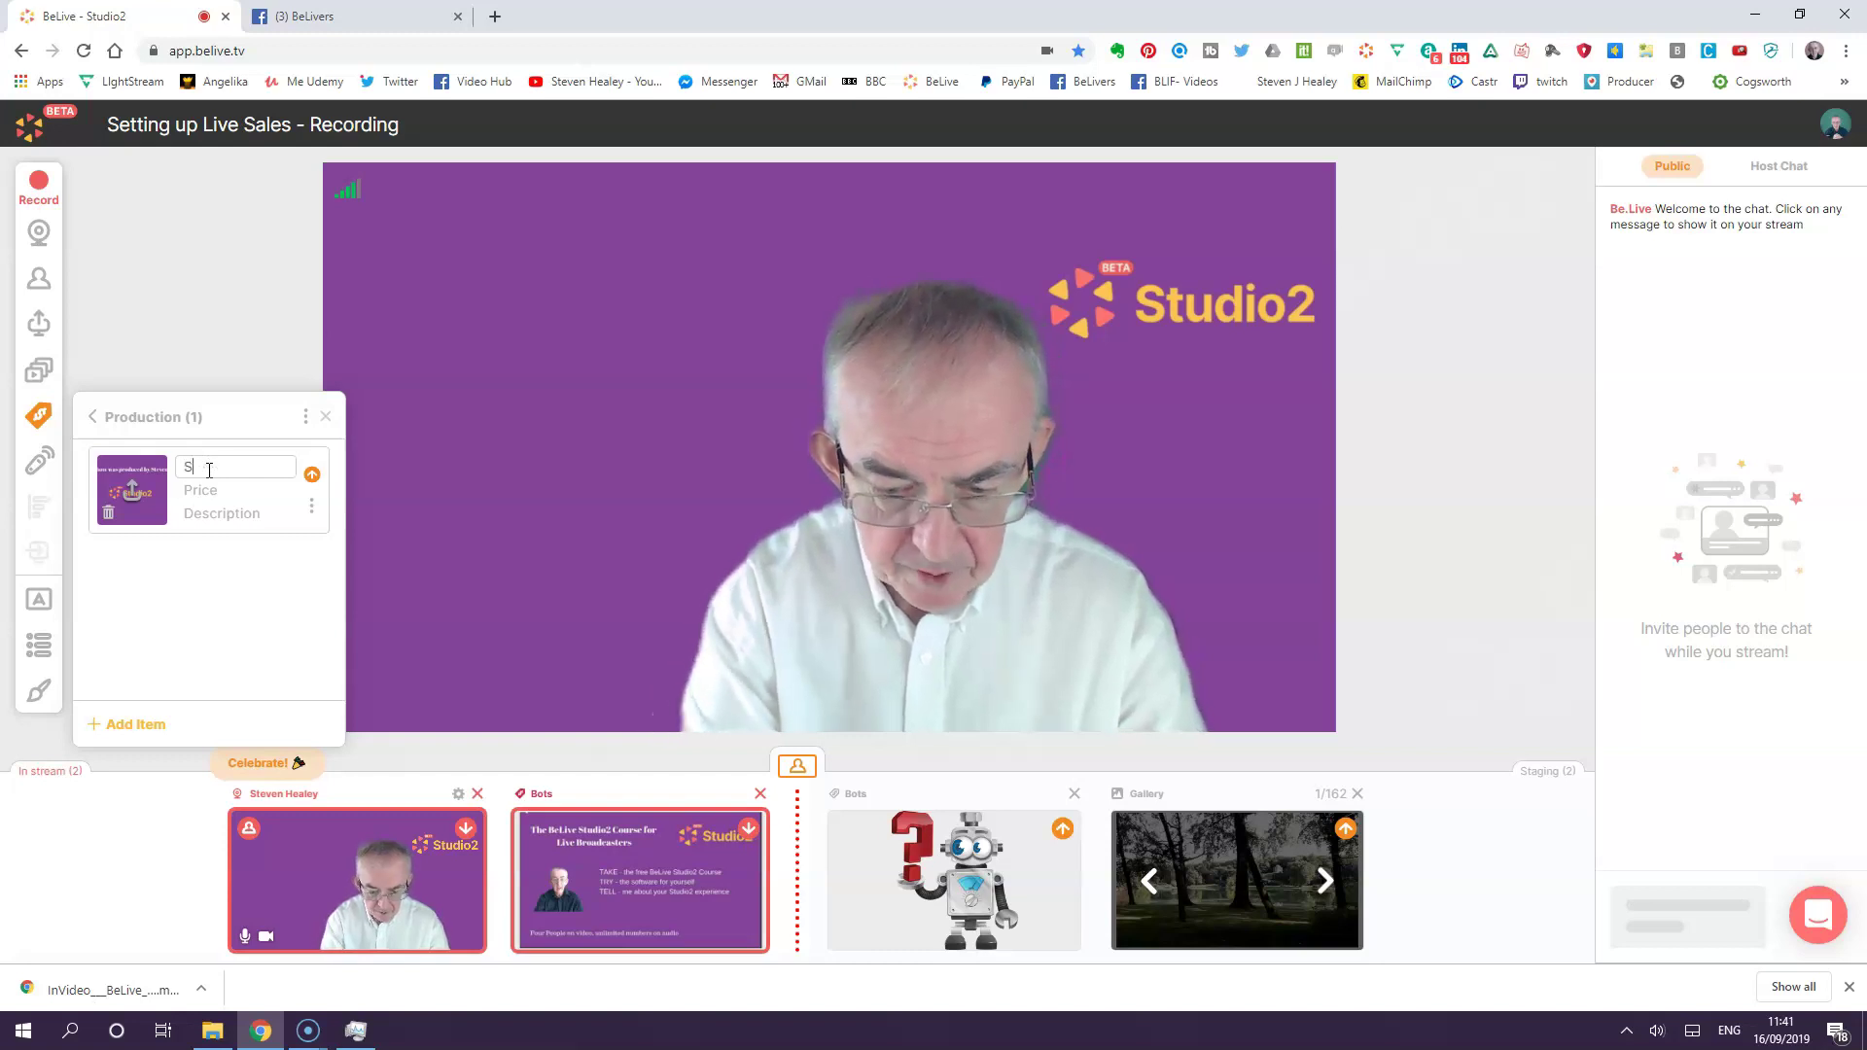
{"action": "type", "text": "rodu..."}
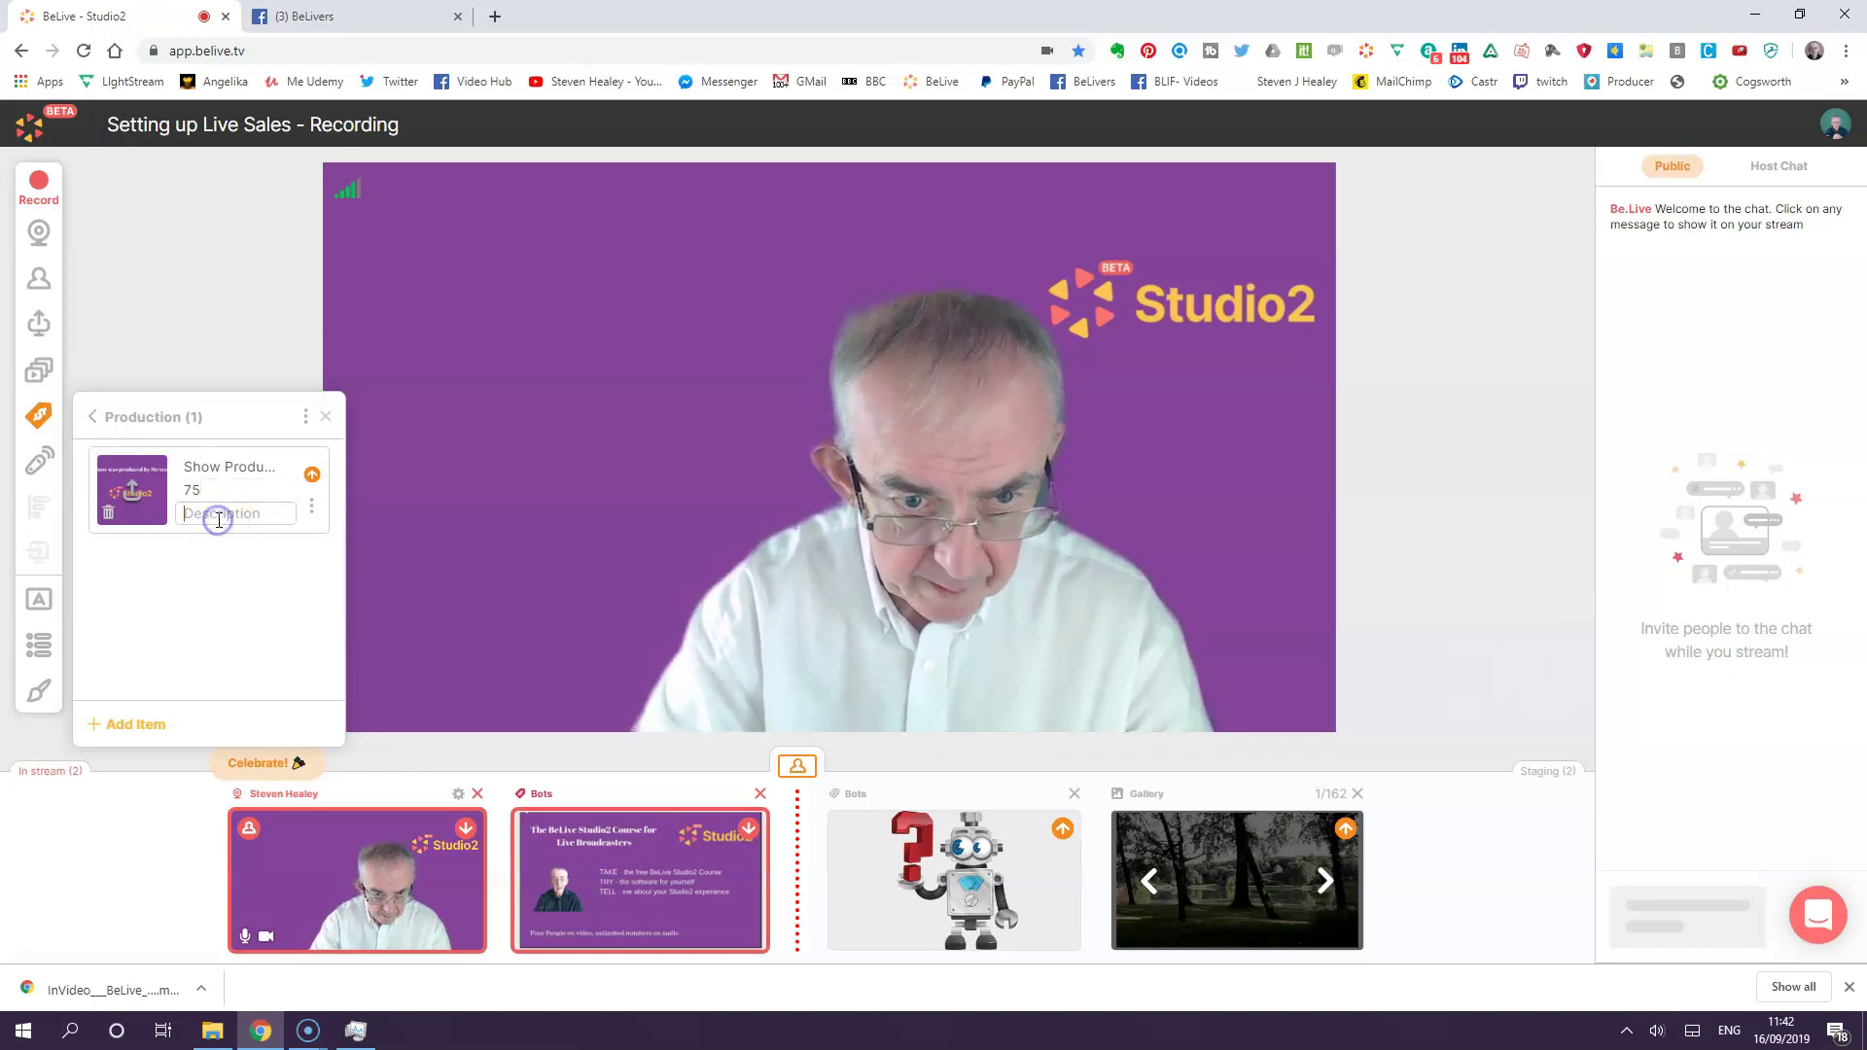
{"action": "key", "text": "ctrl+v"}
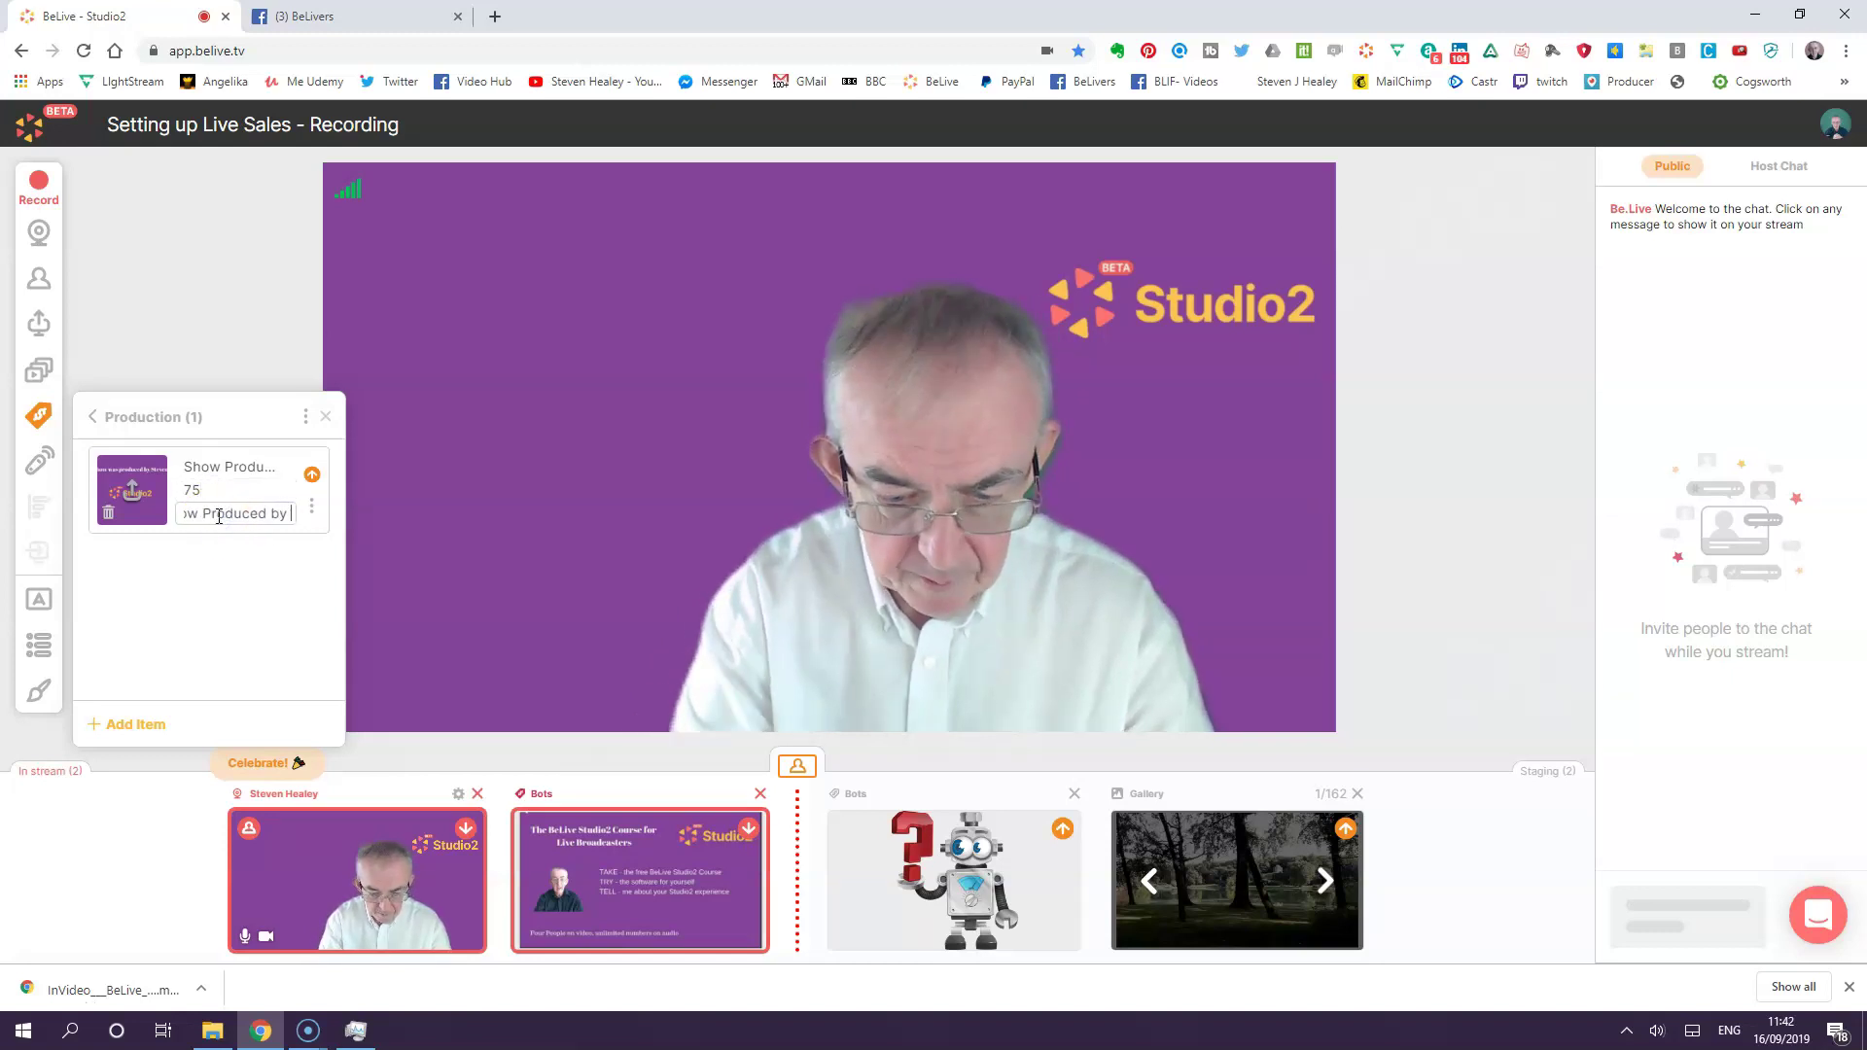
{"action": "type", "text": "en (P"}
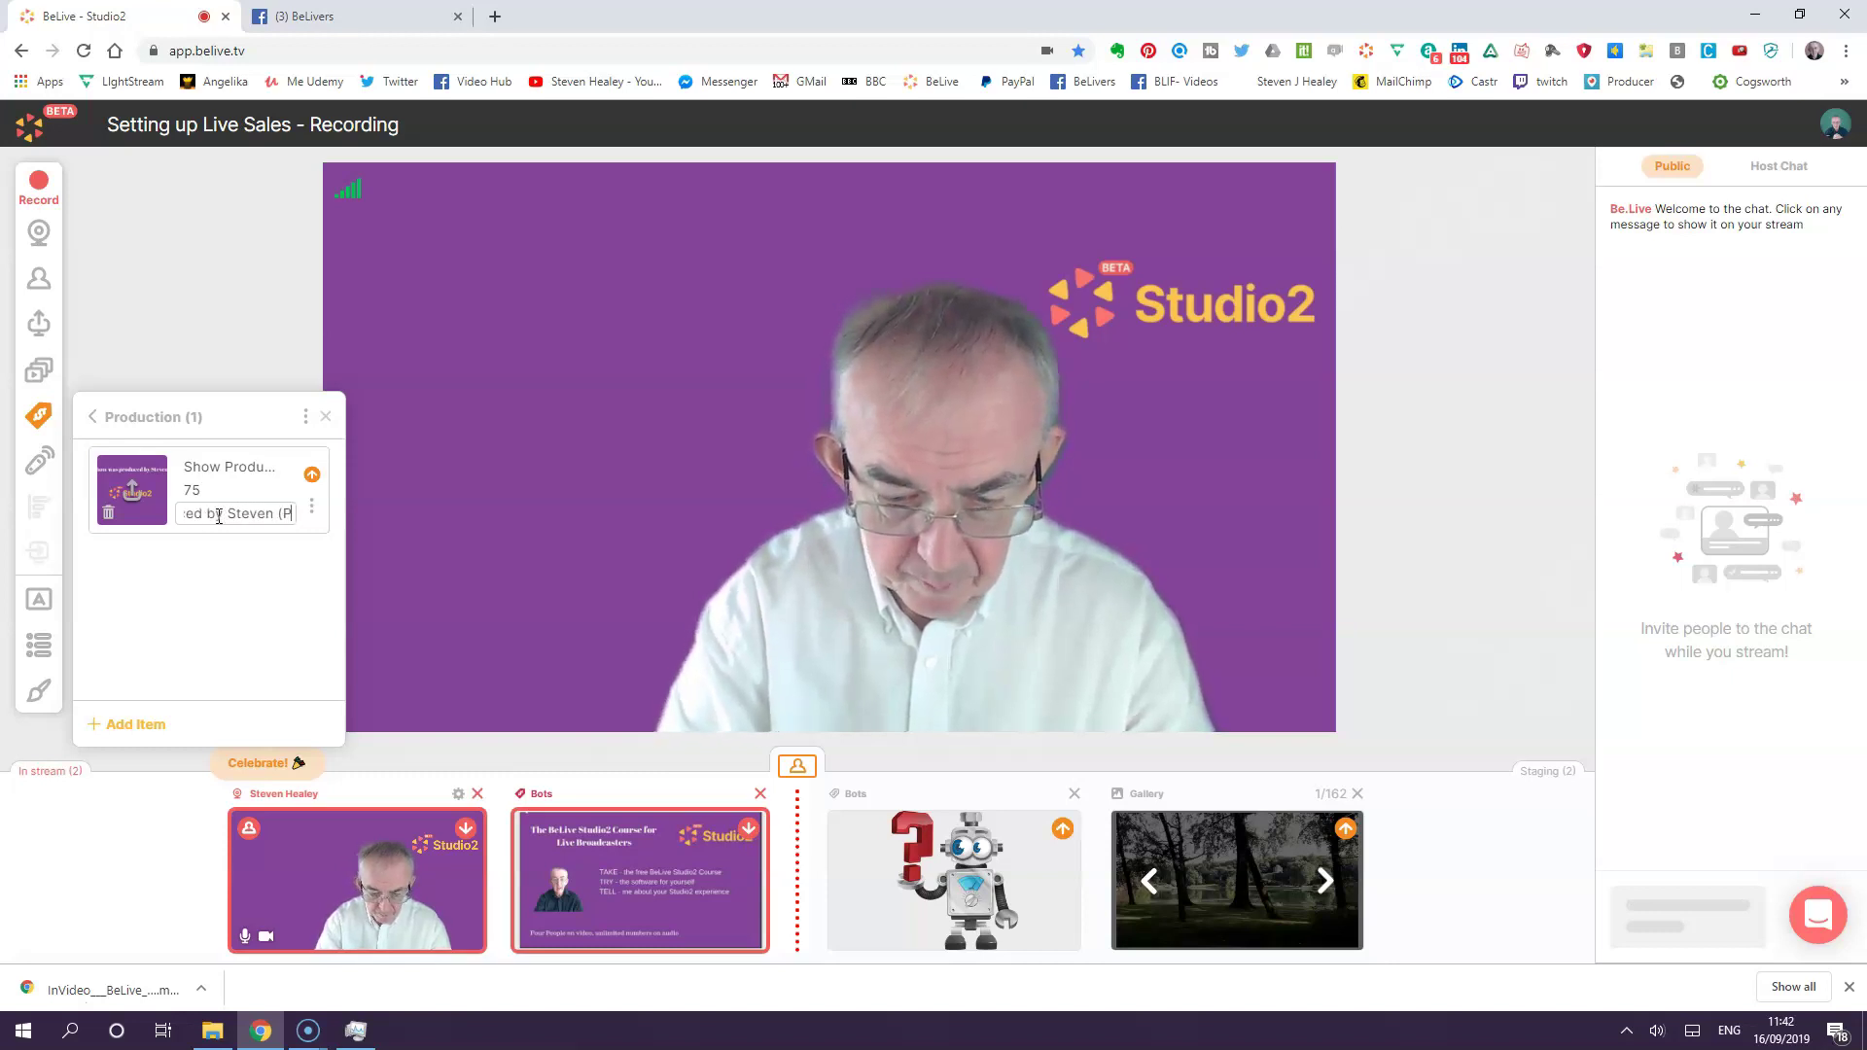
{"action": "type", "text": "ROD)"}
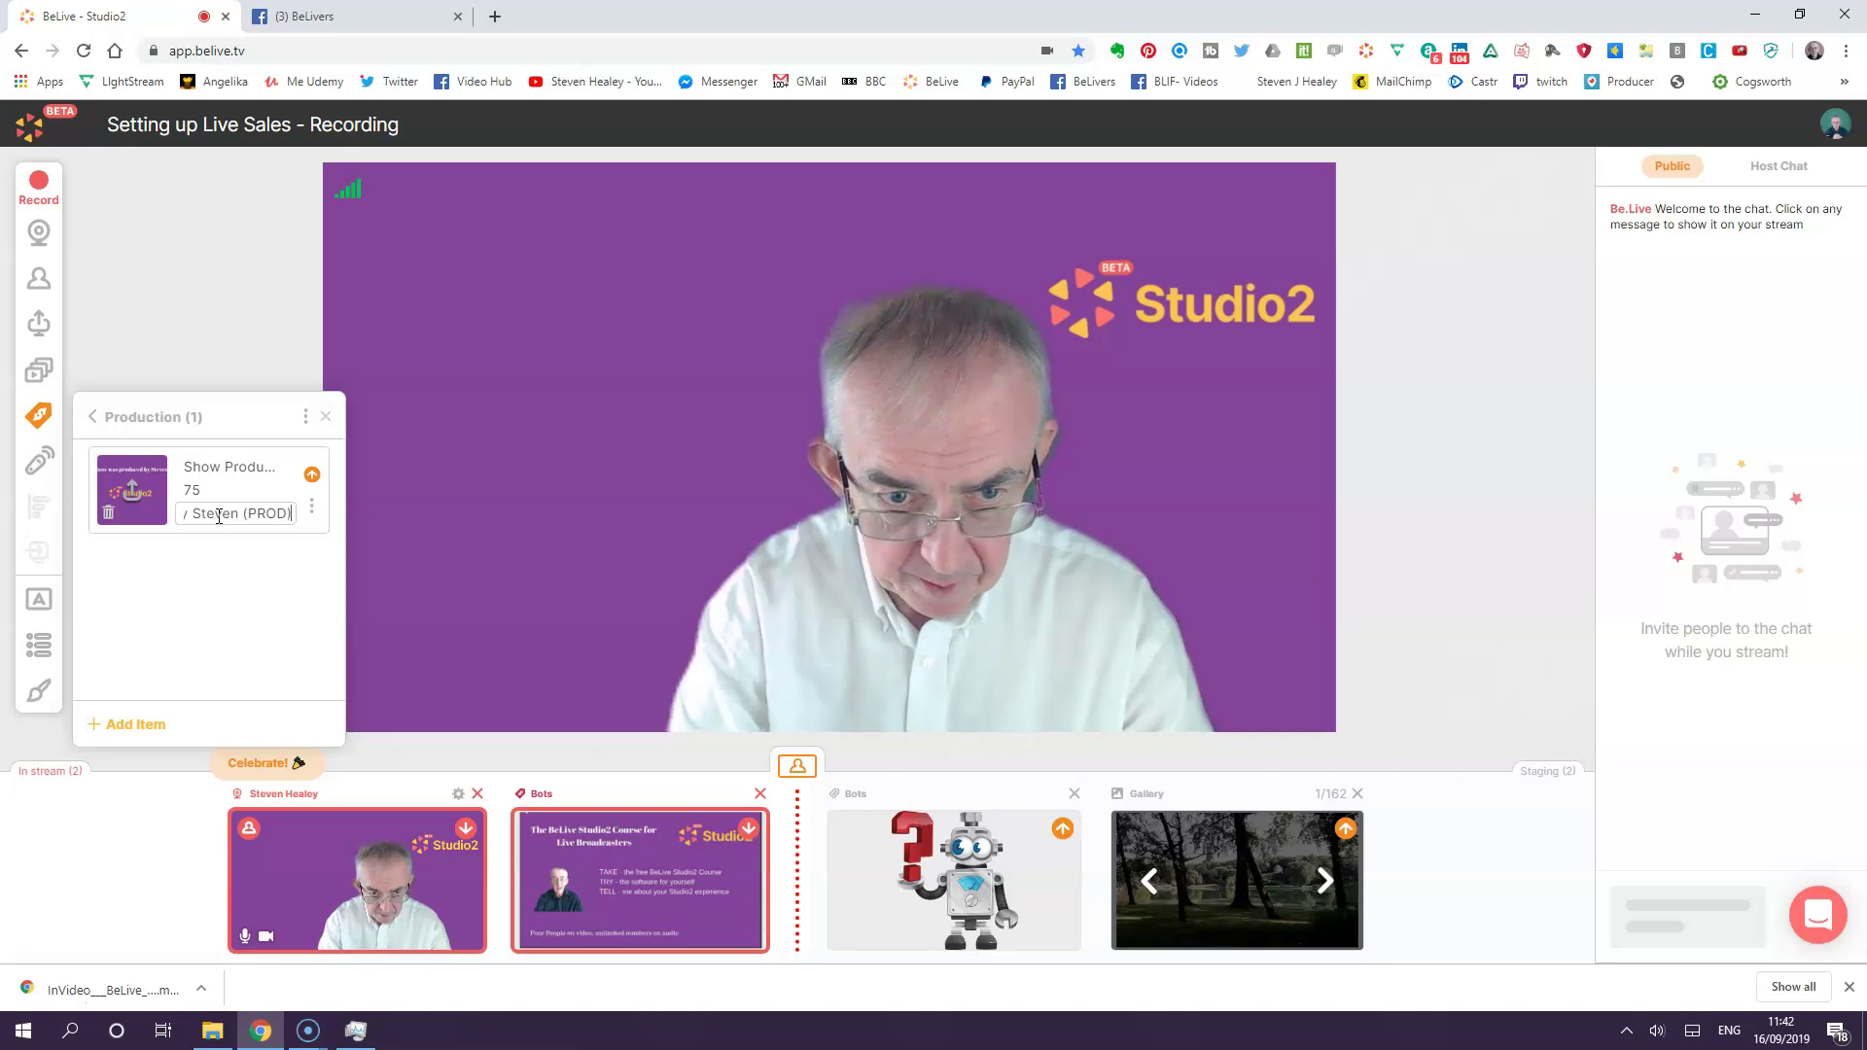
{"action": "left_click", "coordinate": [192, 470]}
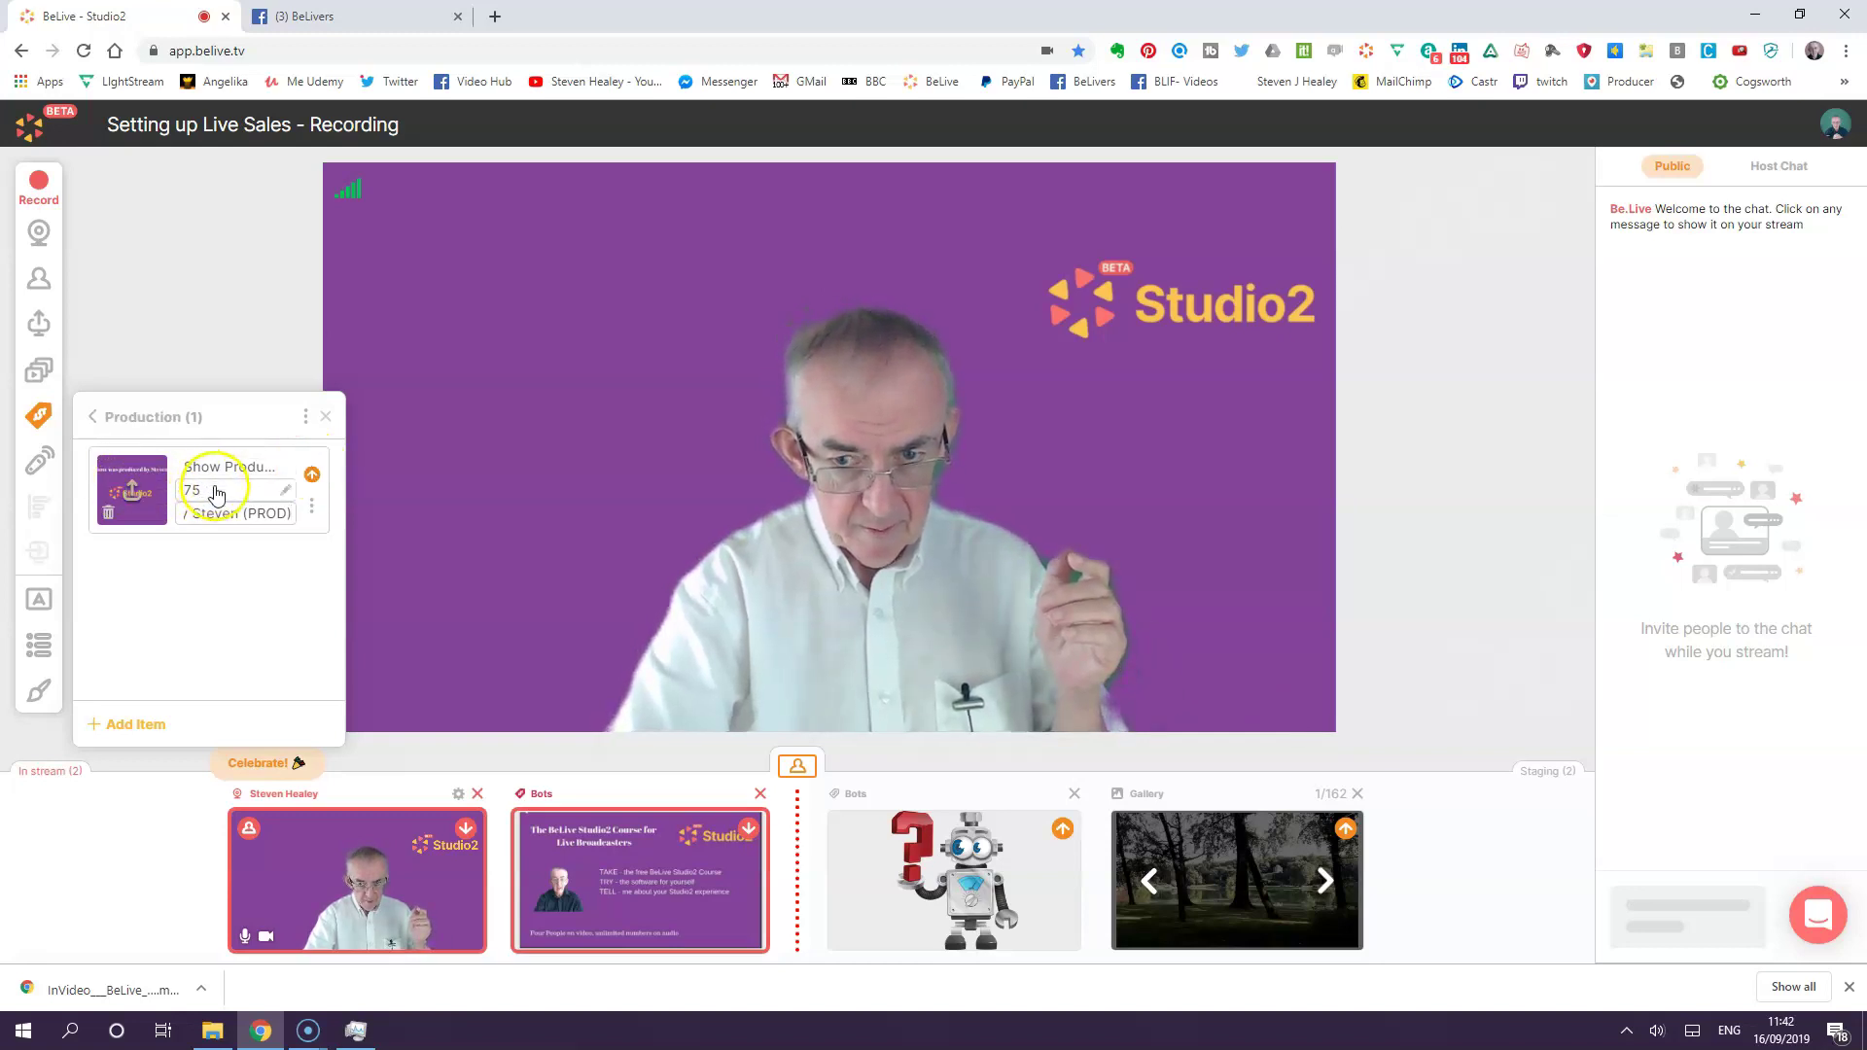
- Show the Show Production item priced 75 beside the host, with the course slide staged
{"action": "left_click", "coordinate": [311, 478]}
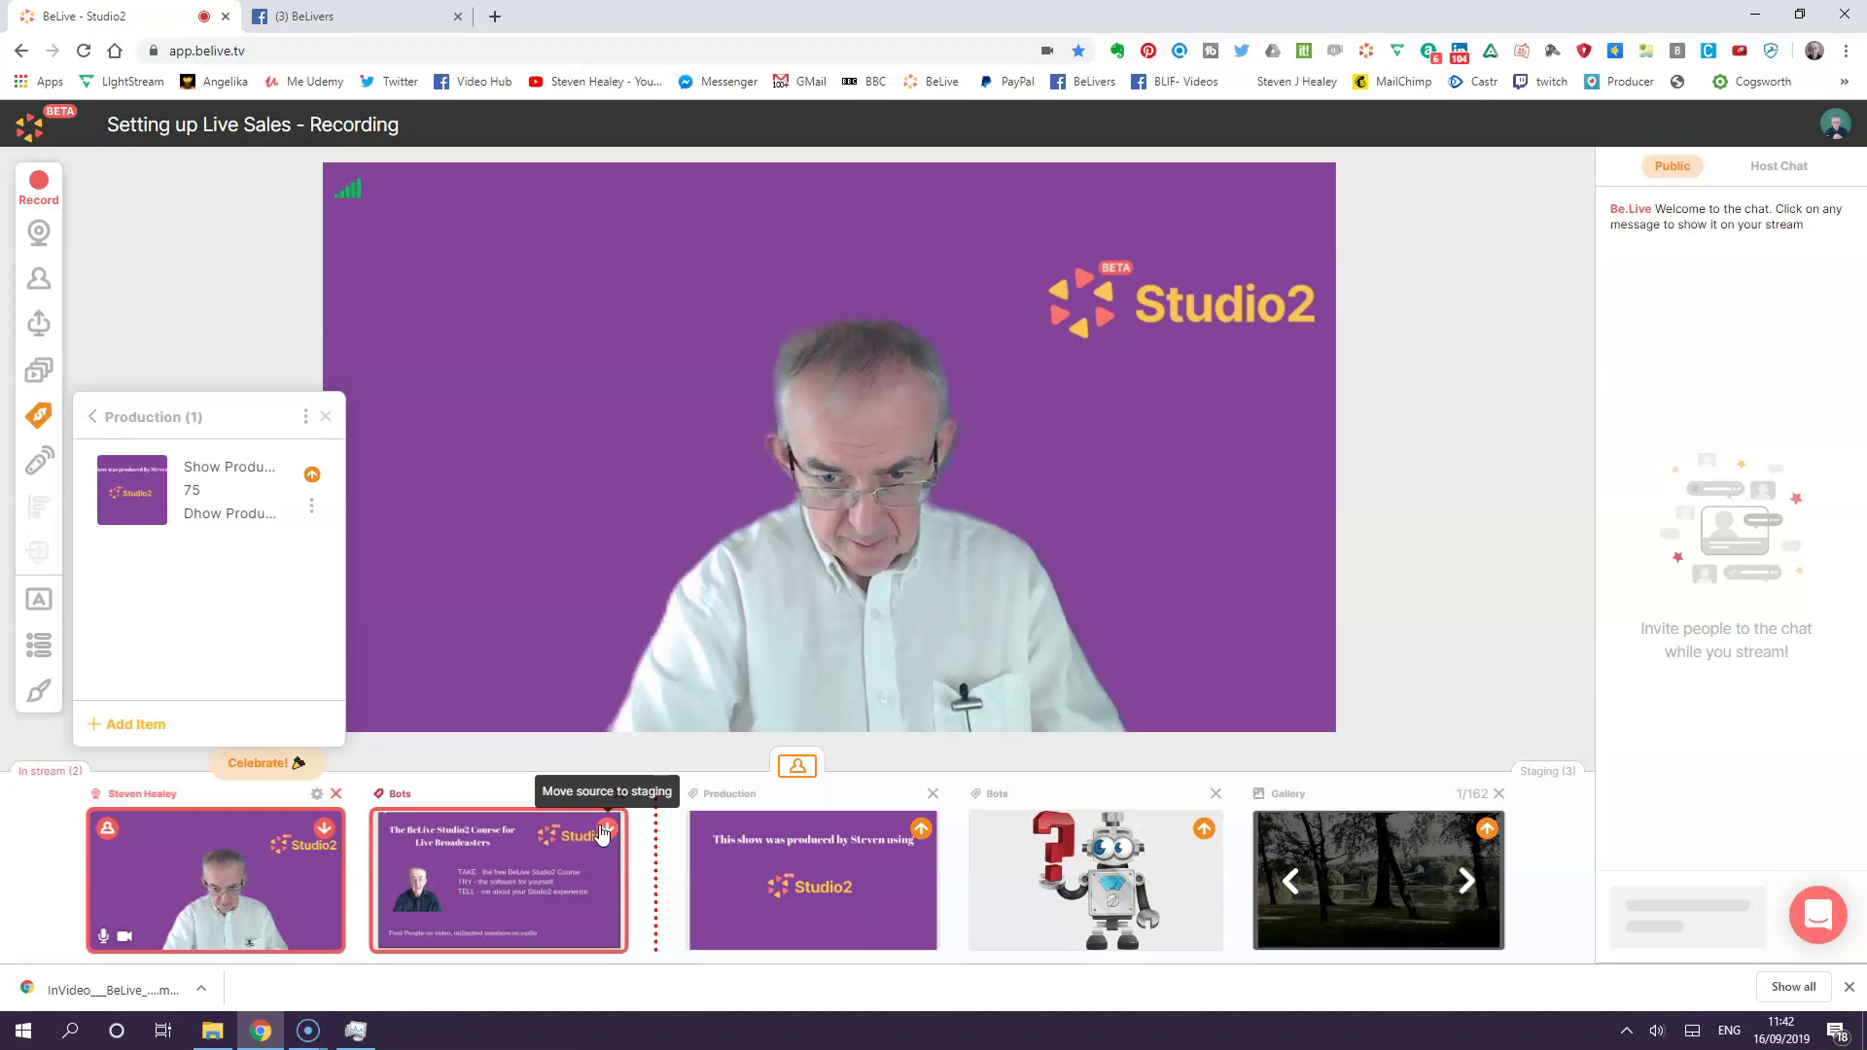
{"action": "left_click", "coordinate": [603, 832]}
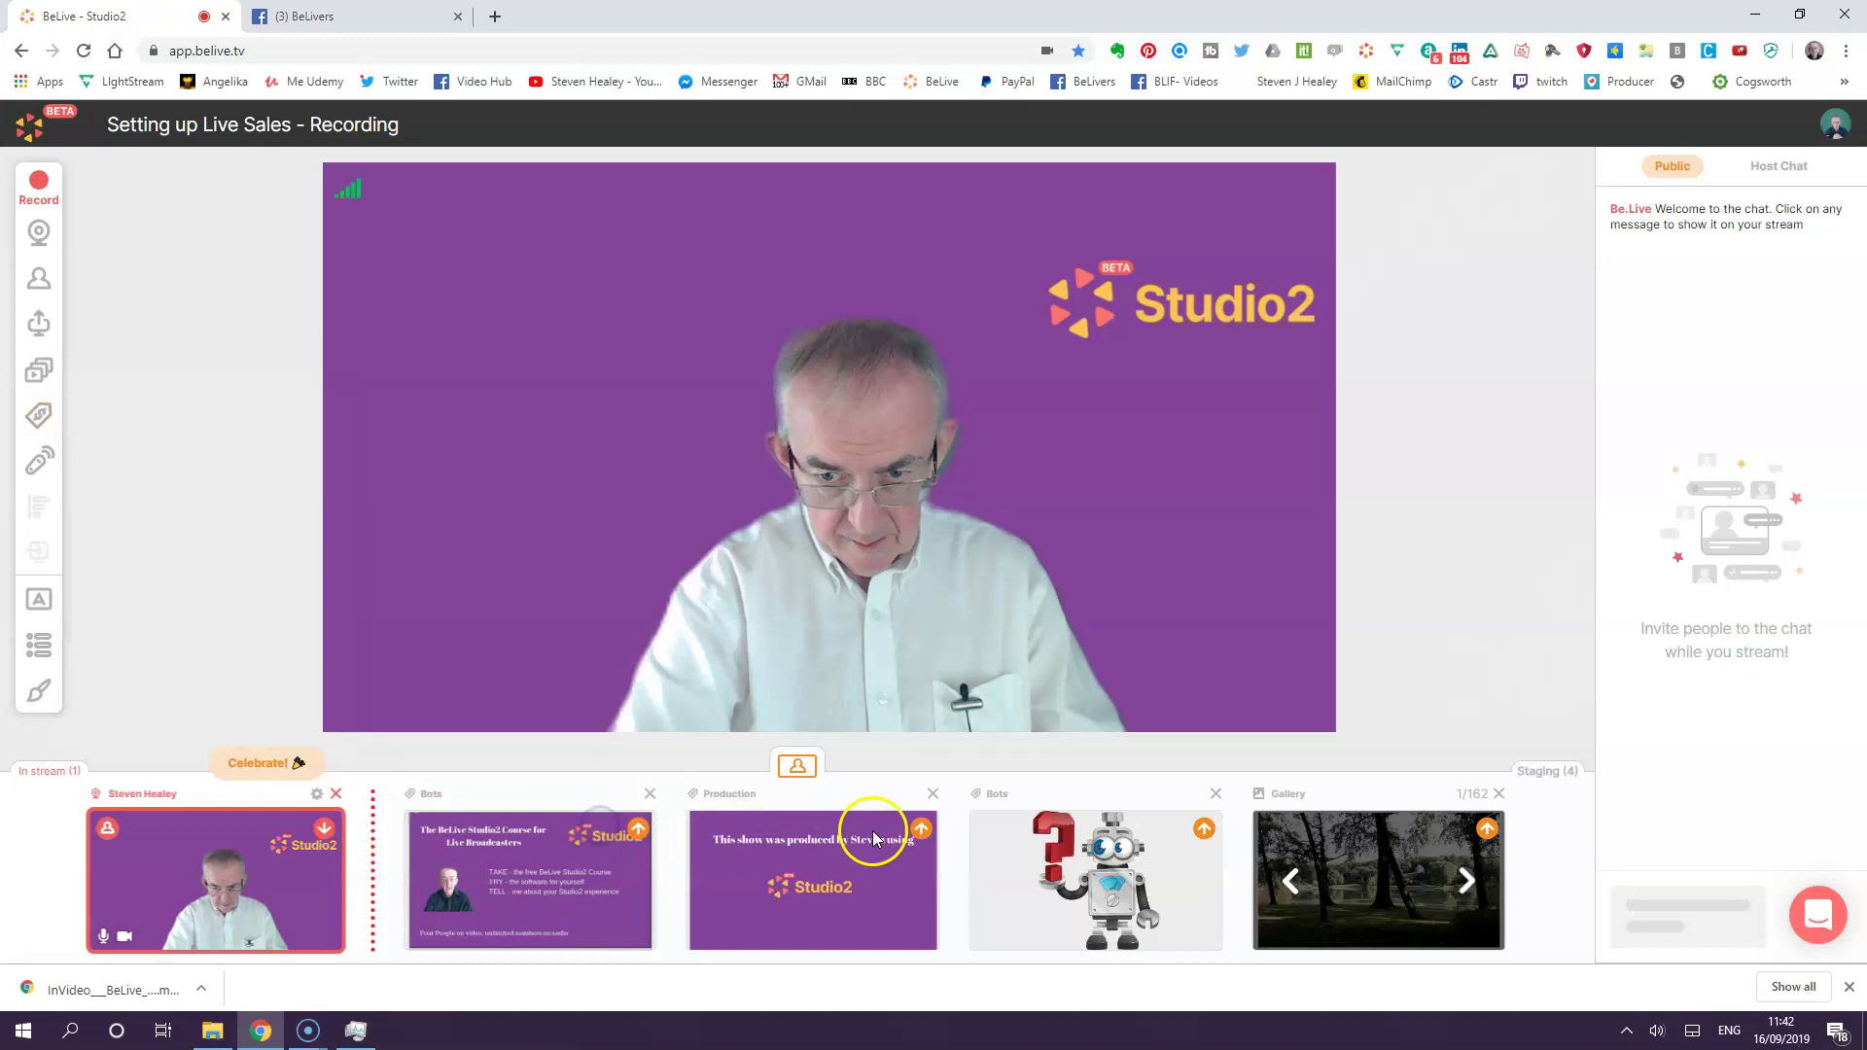
{"action": "left_click", "coordinate": [916, 834]}
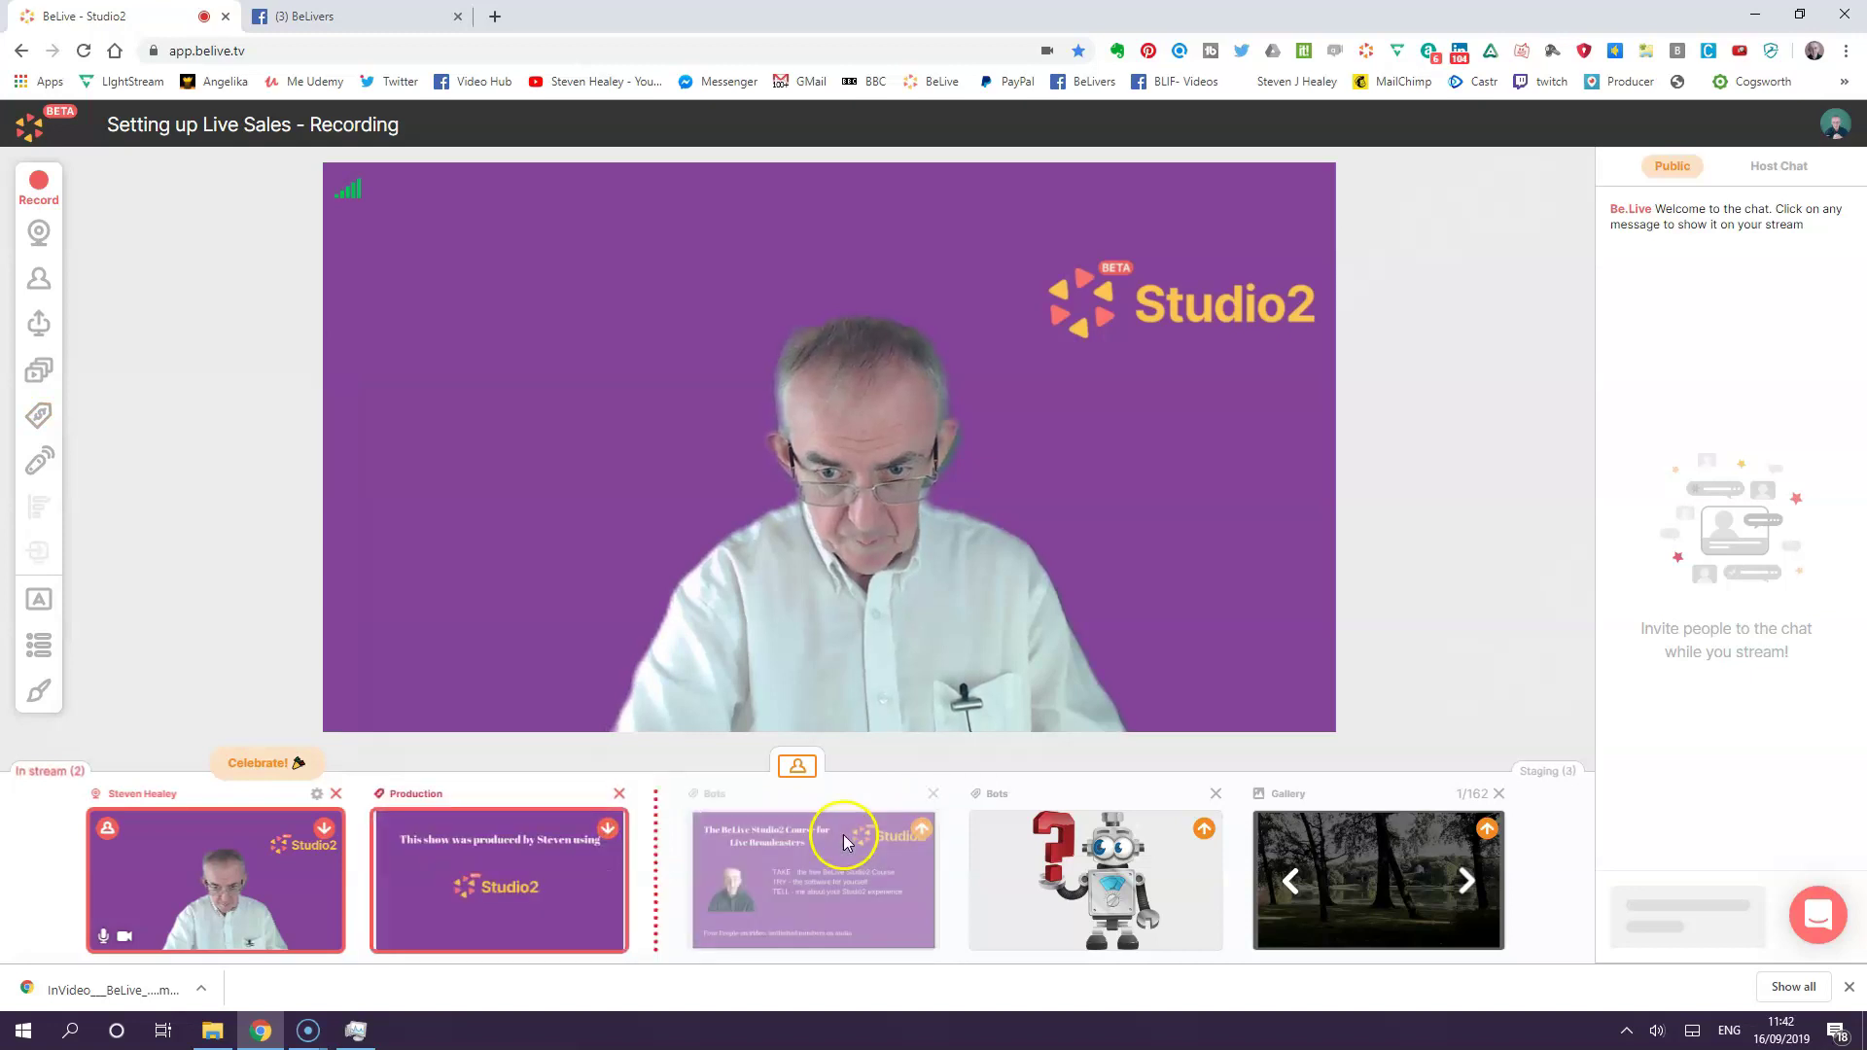
{"action": "left_click", "coordinate": [114, 831]}
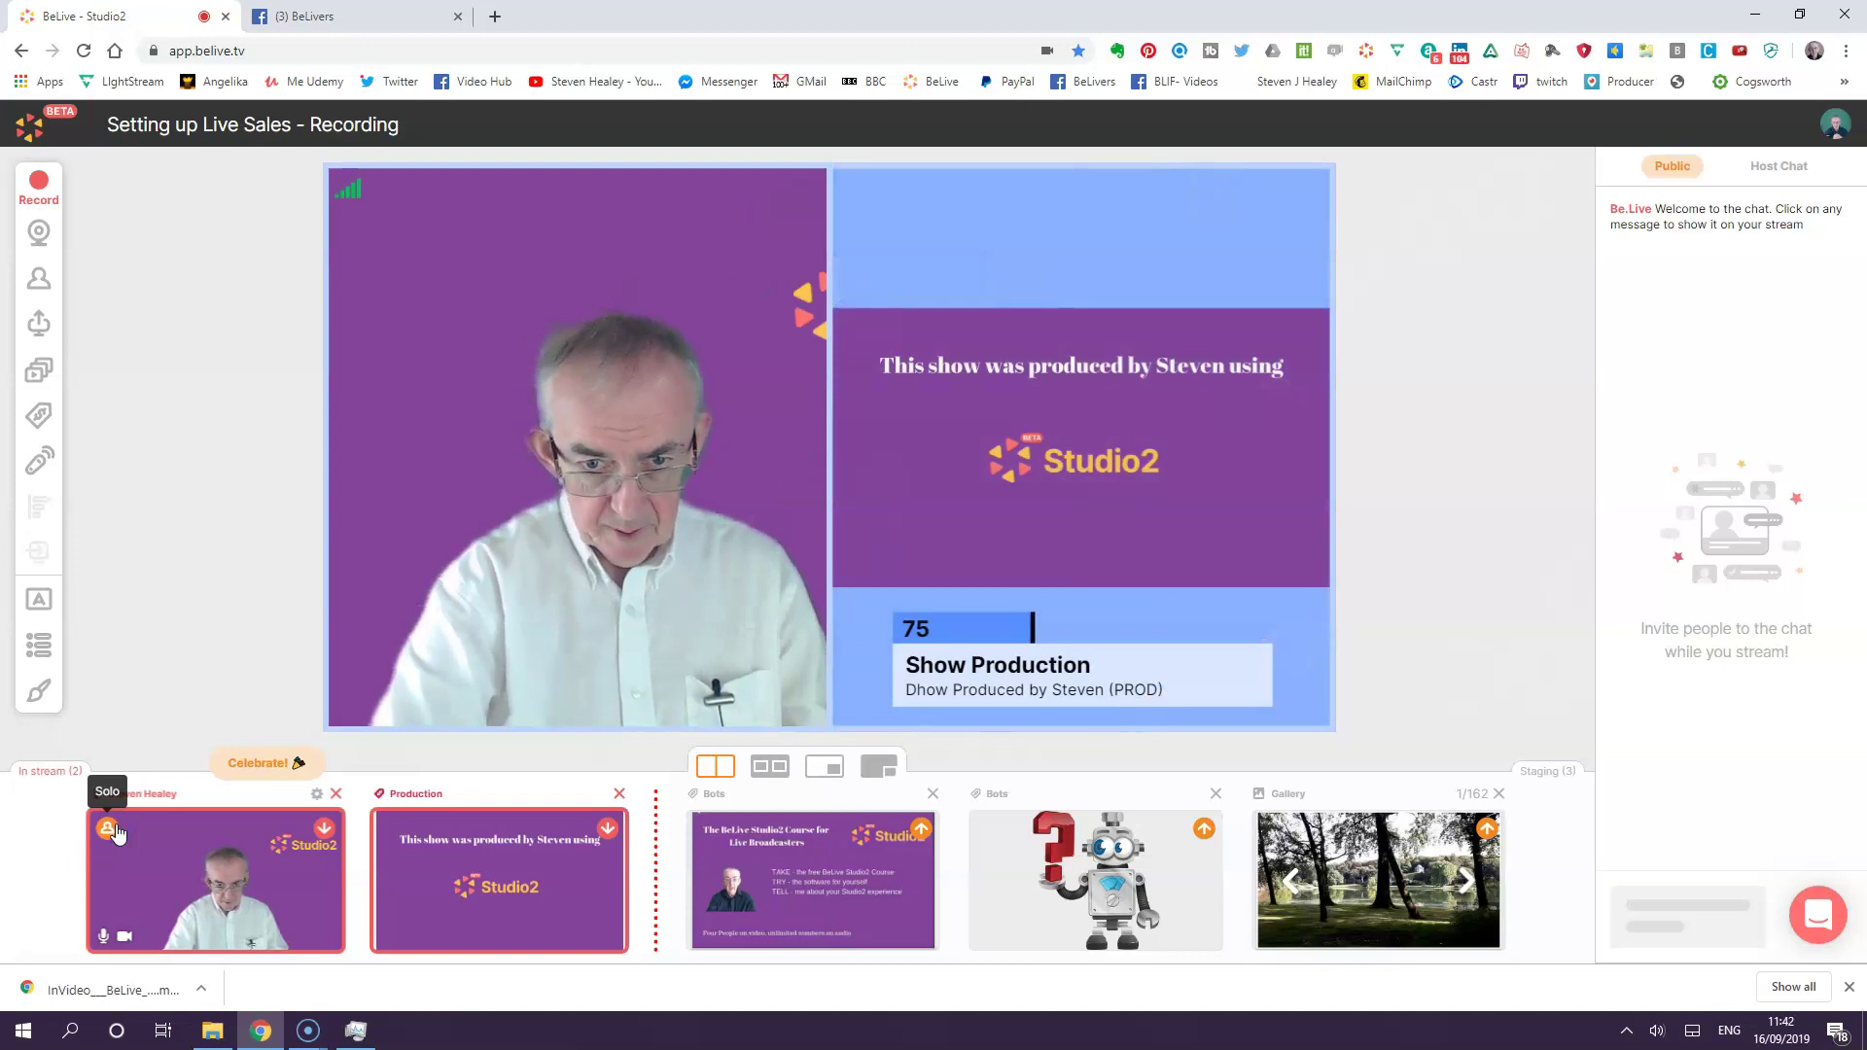
- Add a dollar sign to the Production item's price so it reads $75.00
{"action": "left_click", "coordinate": [38, 423]}
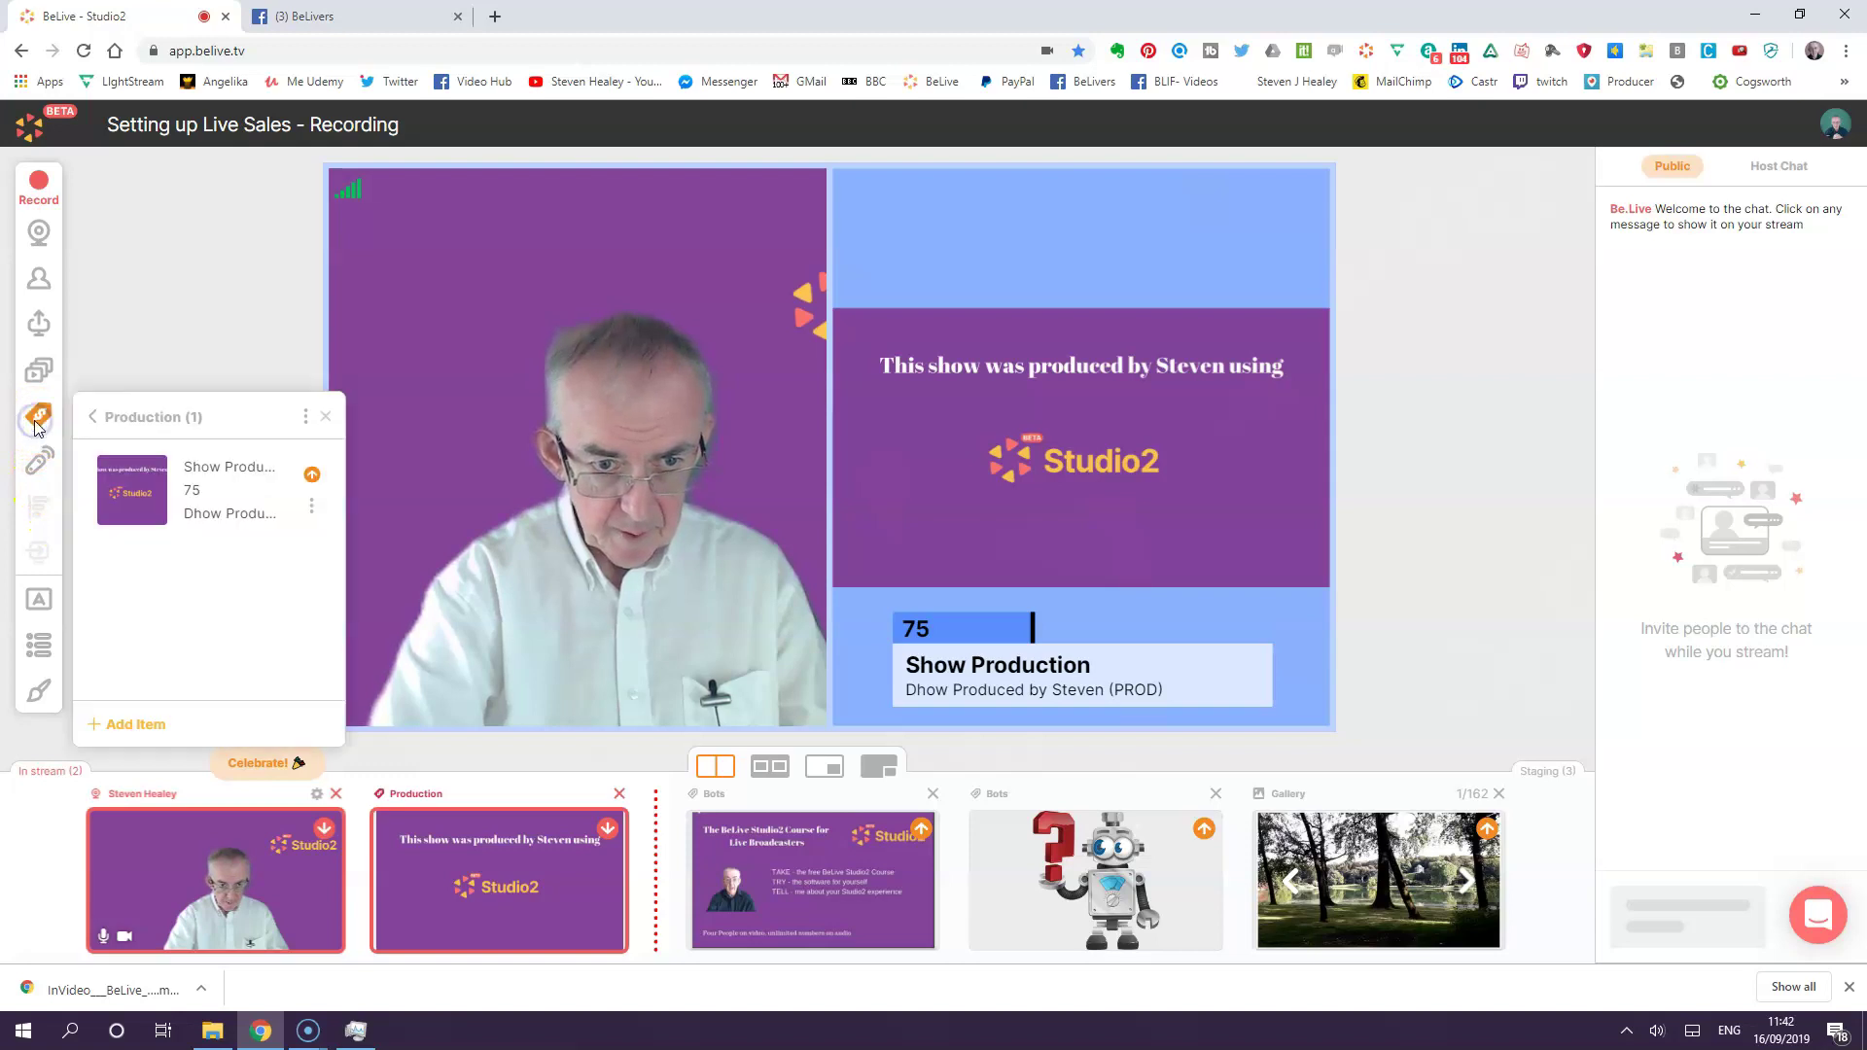
{"action": "left_click", "coordinate": [212, 485]}
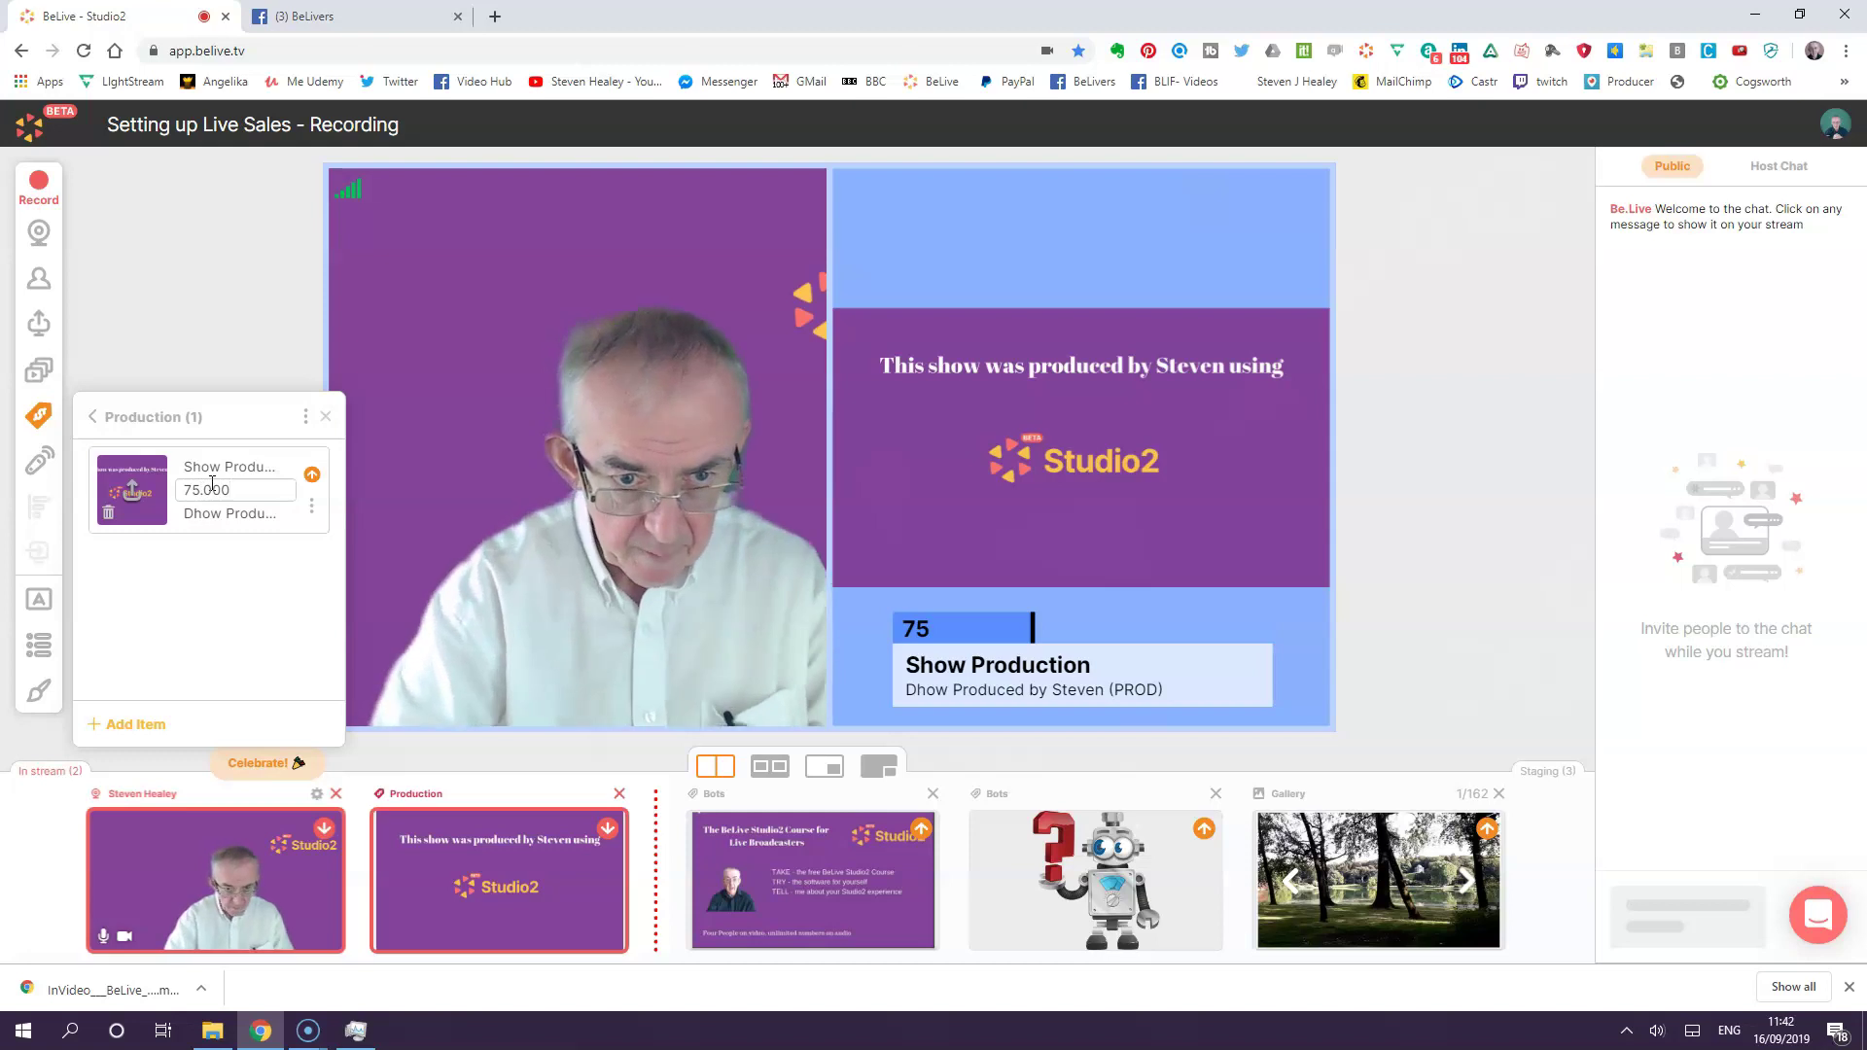
{"action": "left_click", "coordinate": [189, 489]}
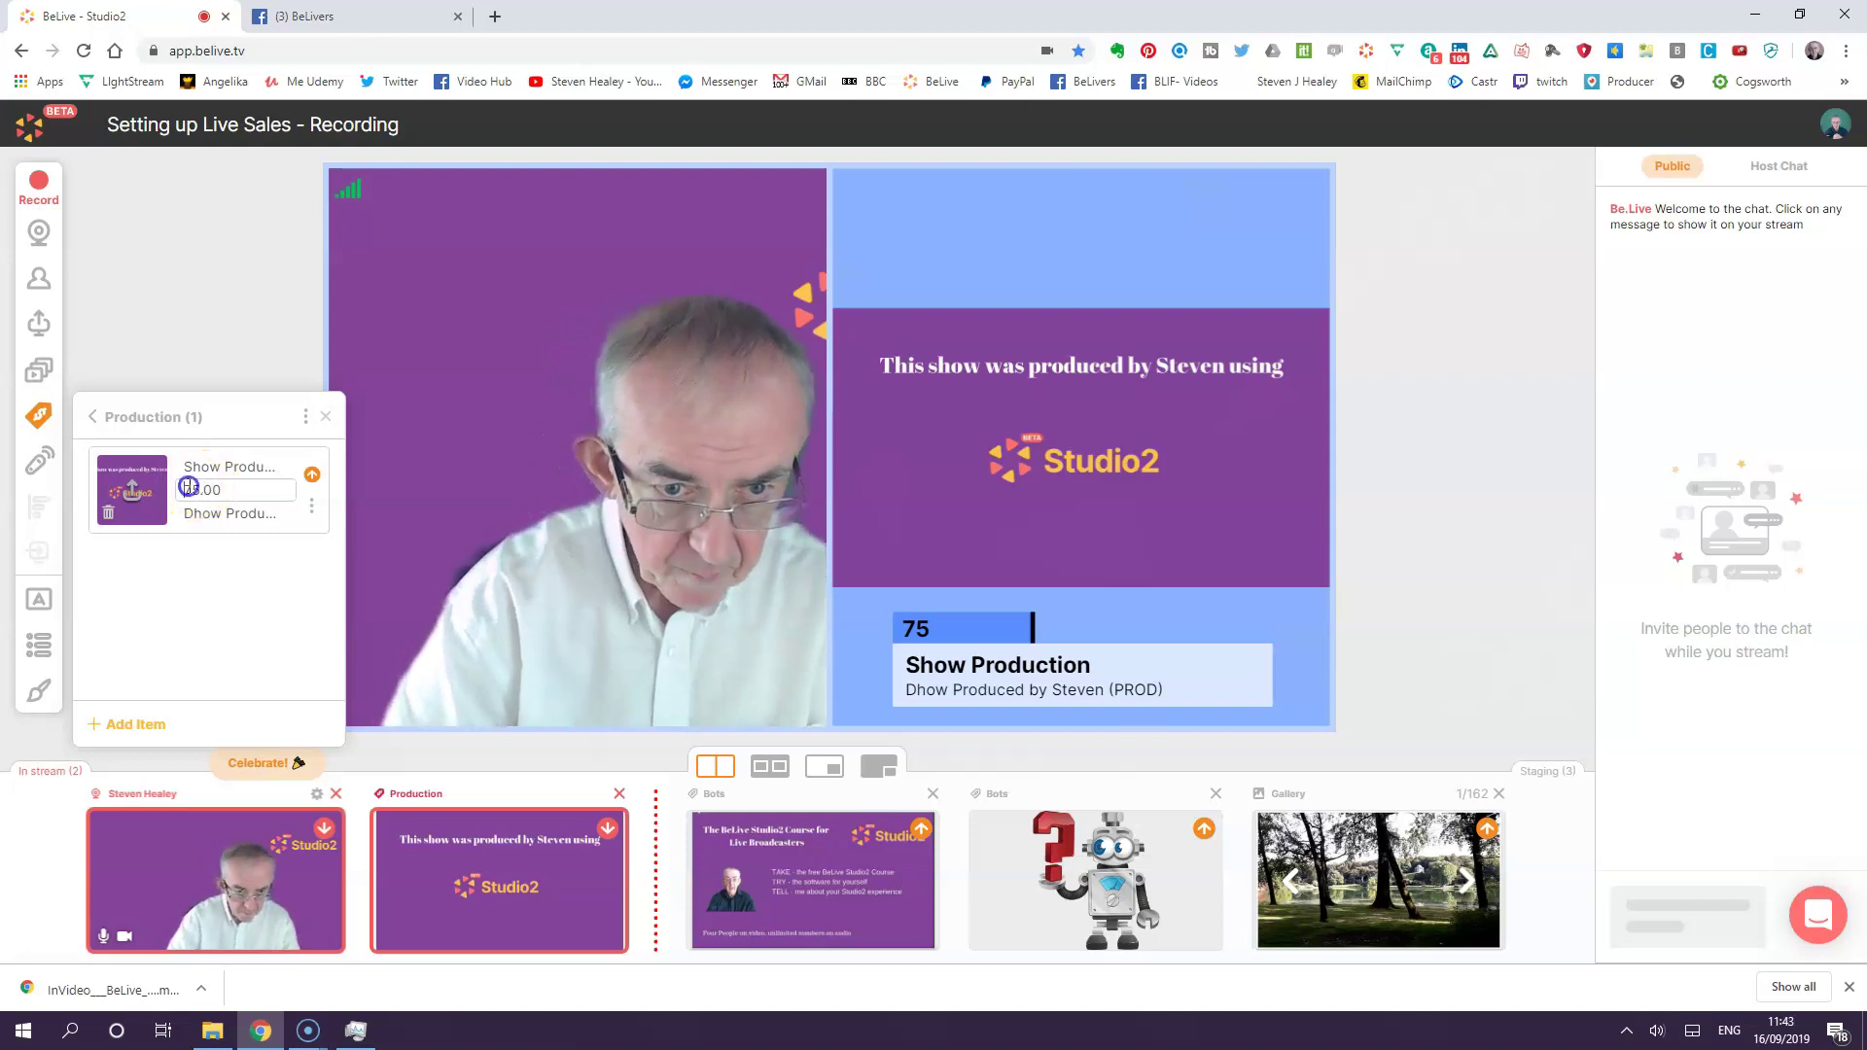
{"action": "type", "text": "$"}
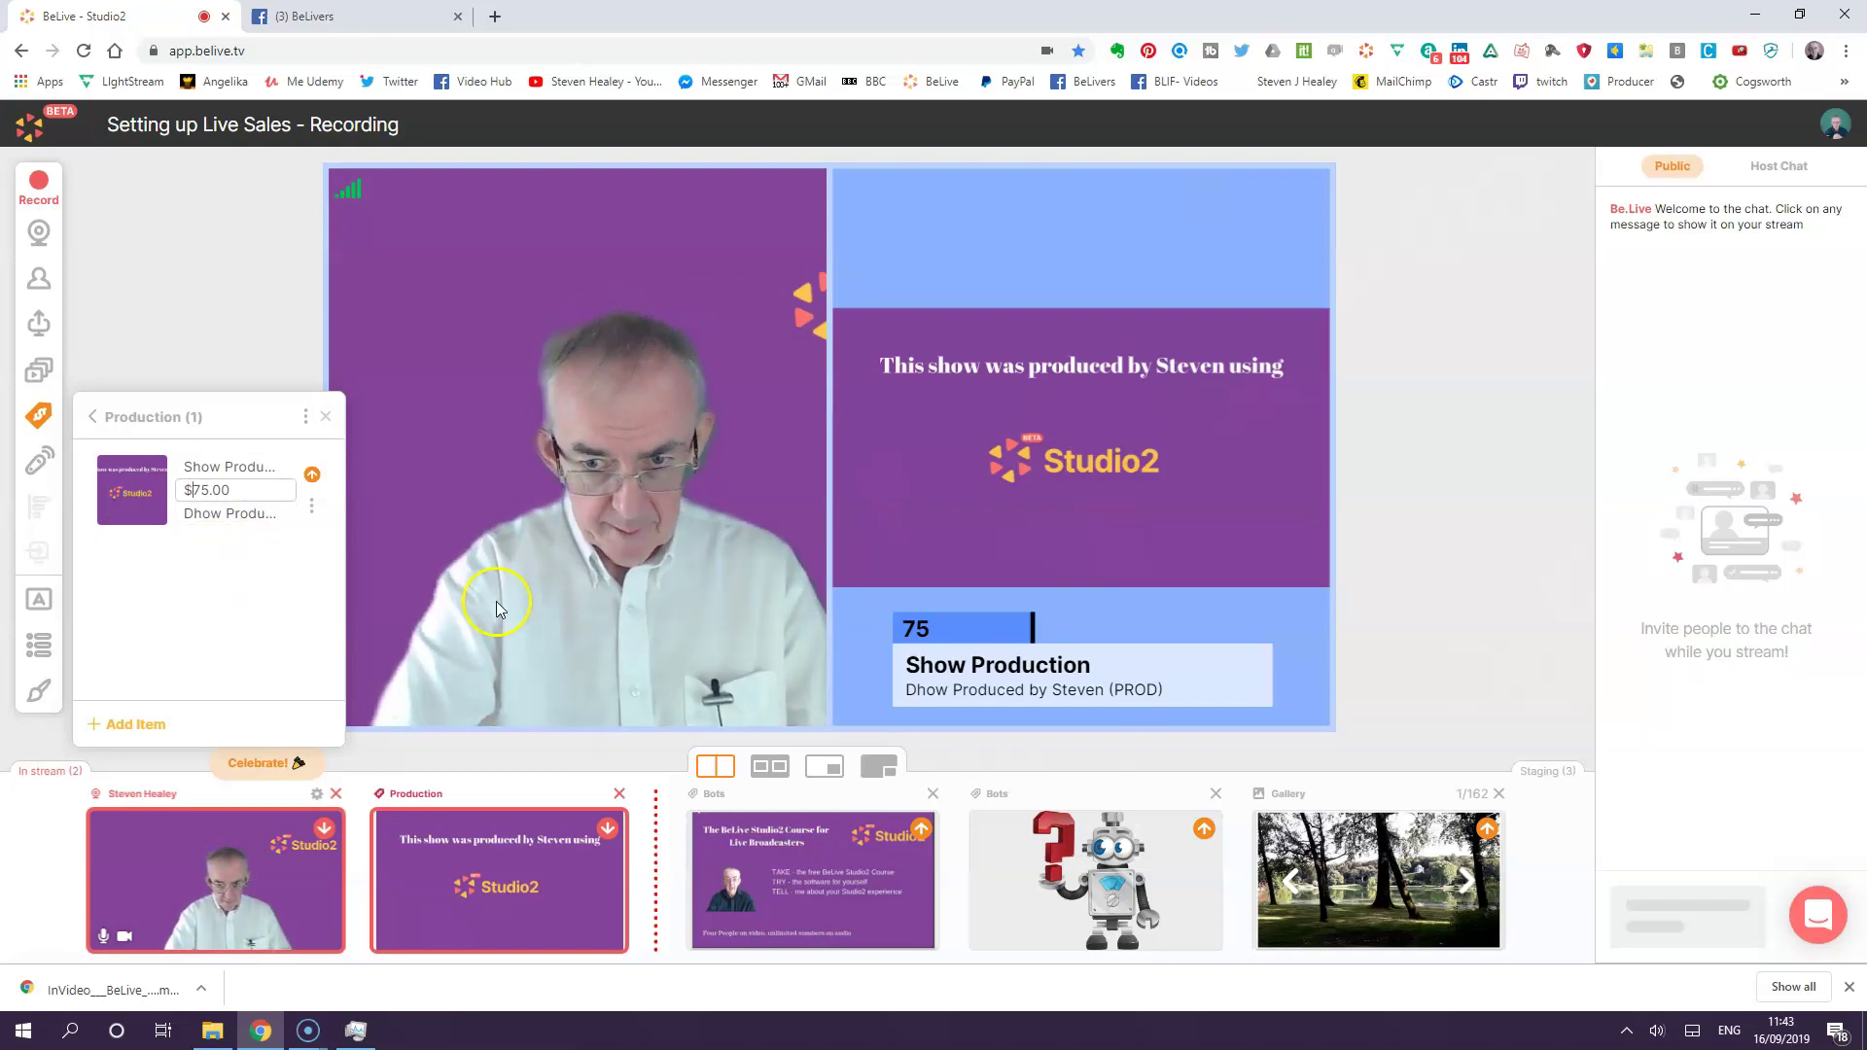
{"action": "left_click", "coordinate": [716, 769]}
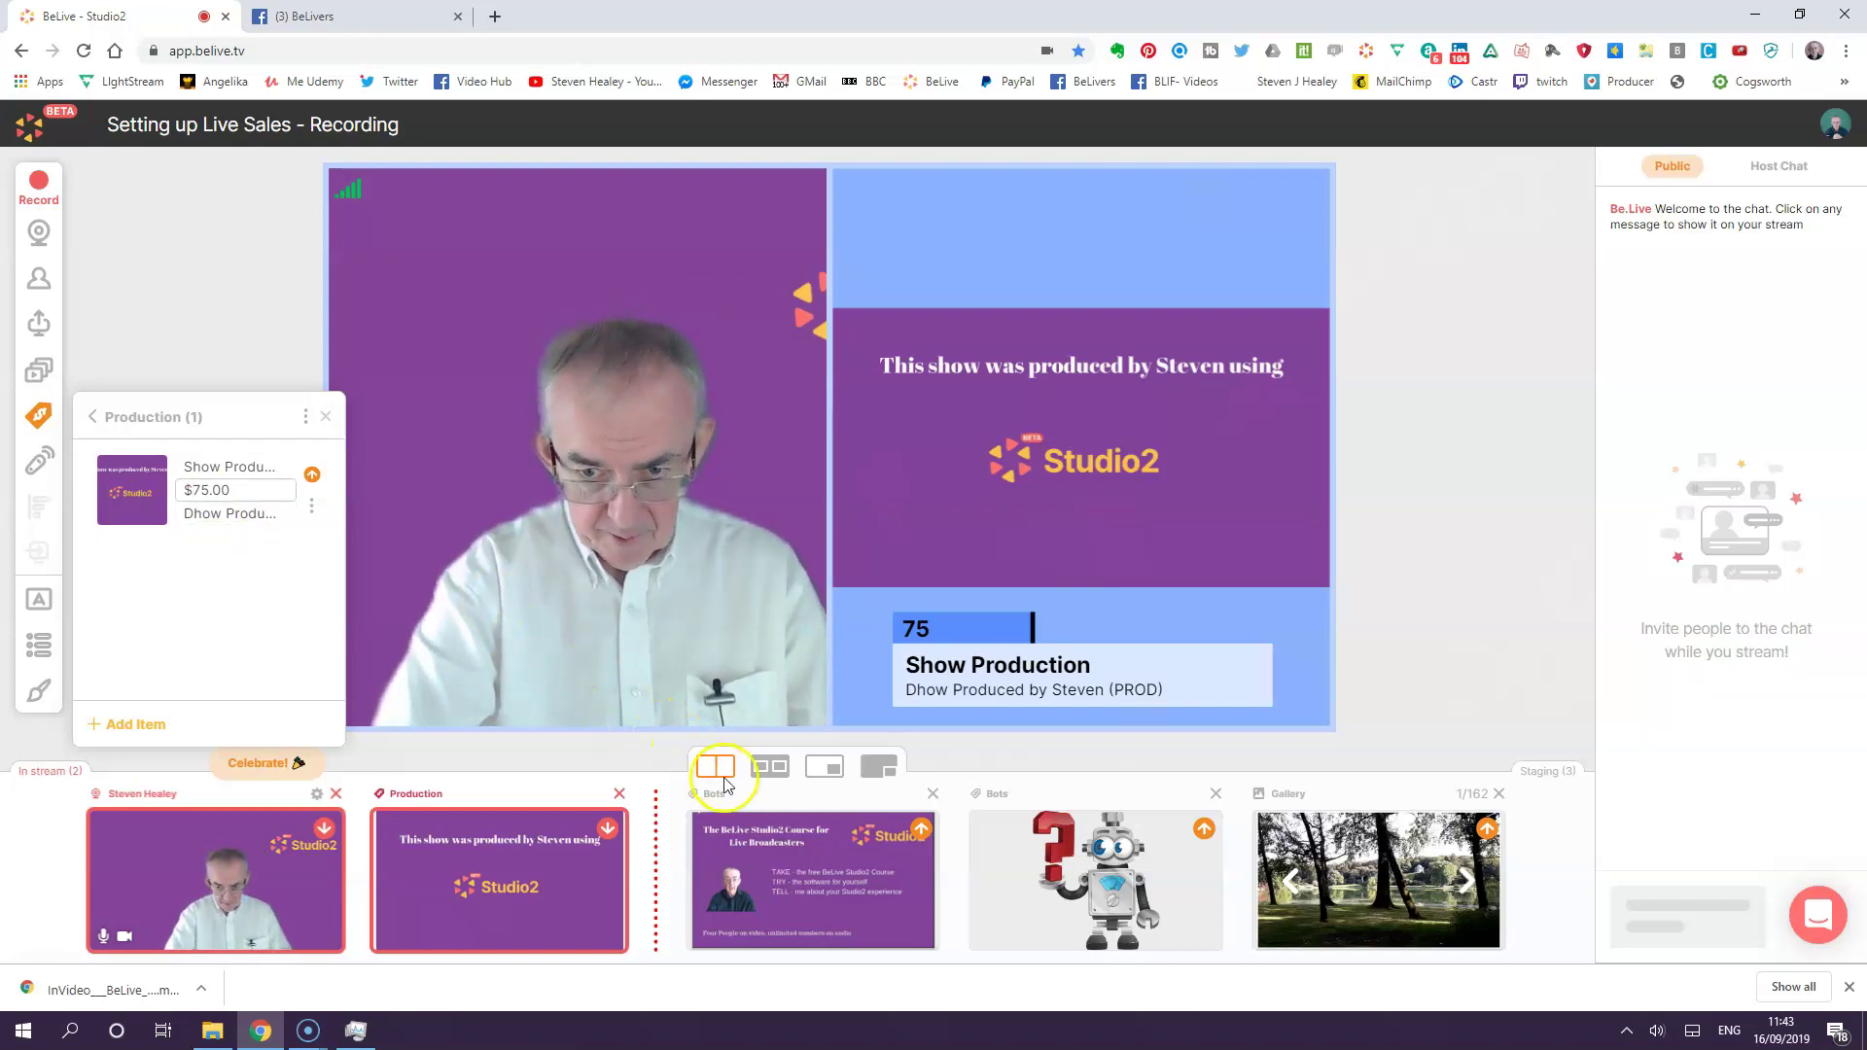
- Re-add the repriced Production item as a source and put it on stream
{"action": "left_click", "coordinate": [609, 834]}
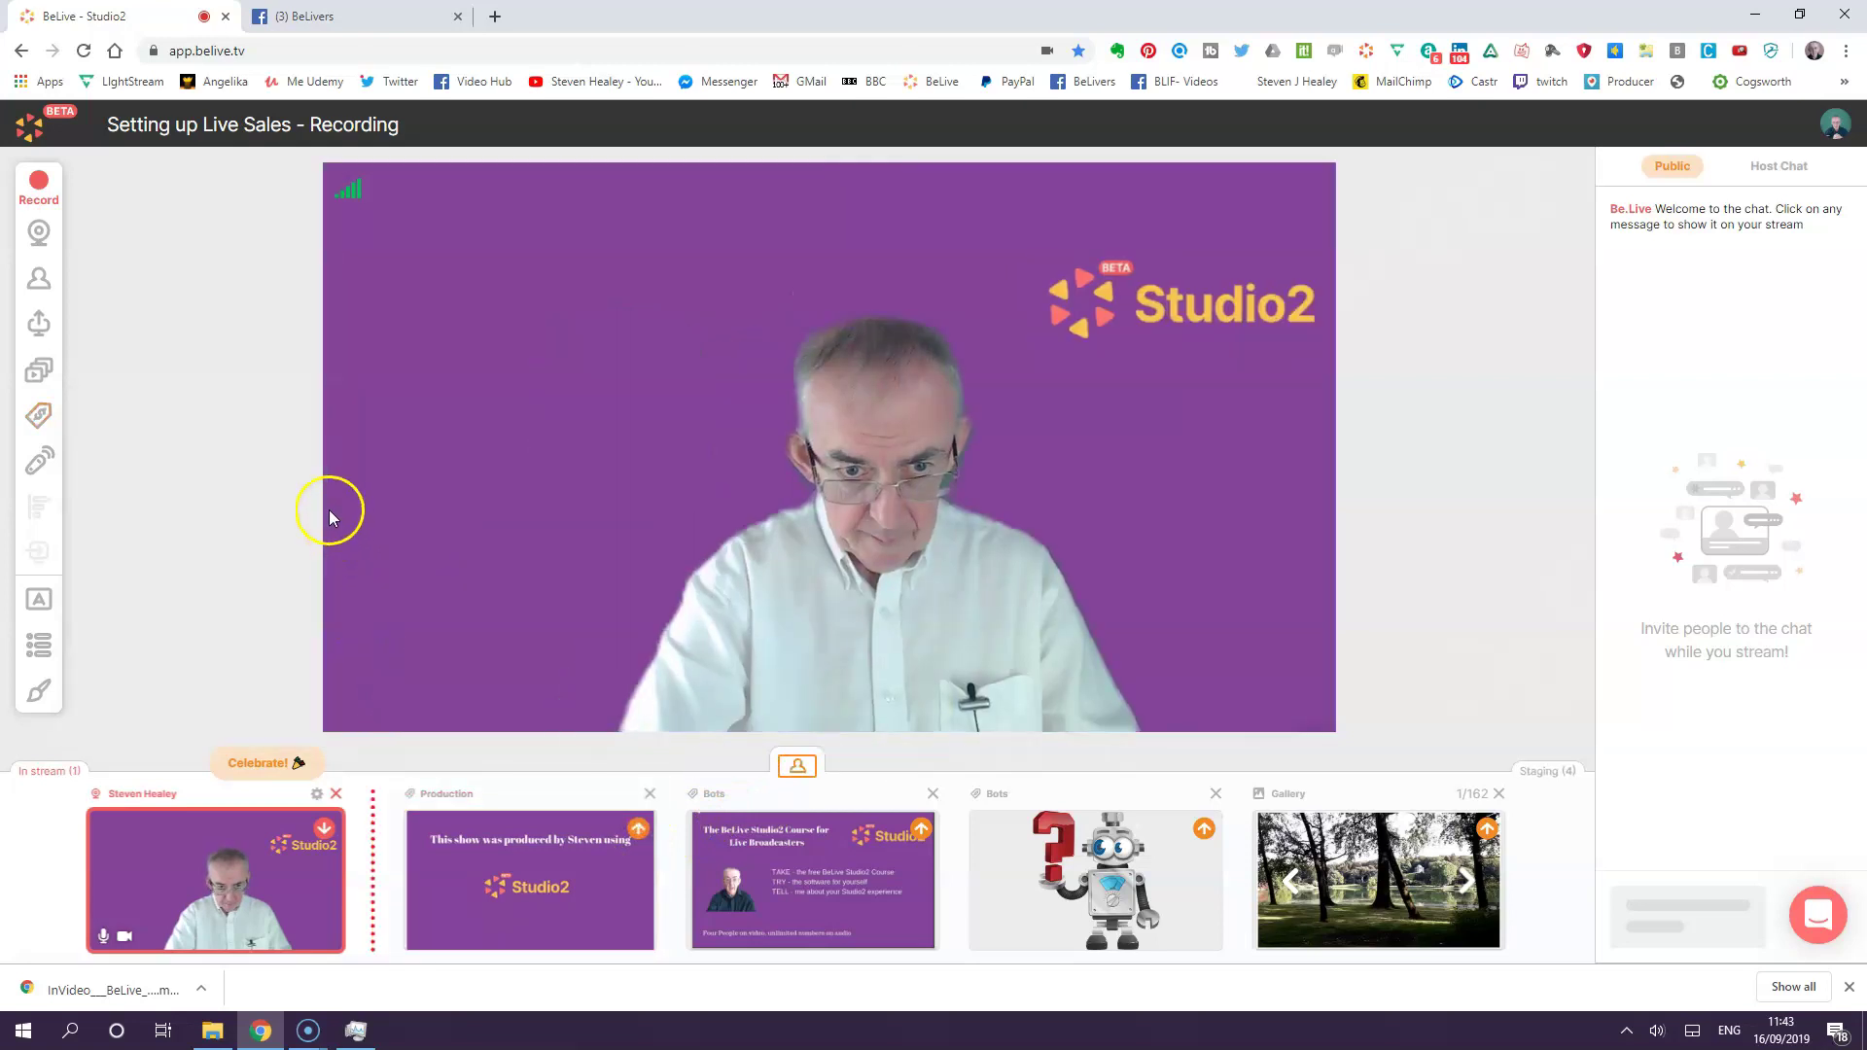
{"action": "left_click", "coordinate": [40, 418]}
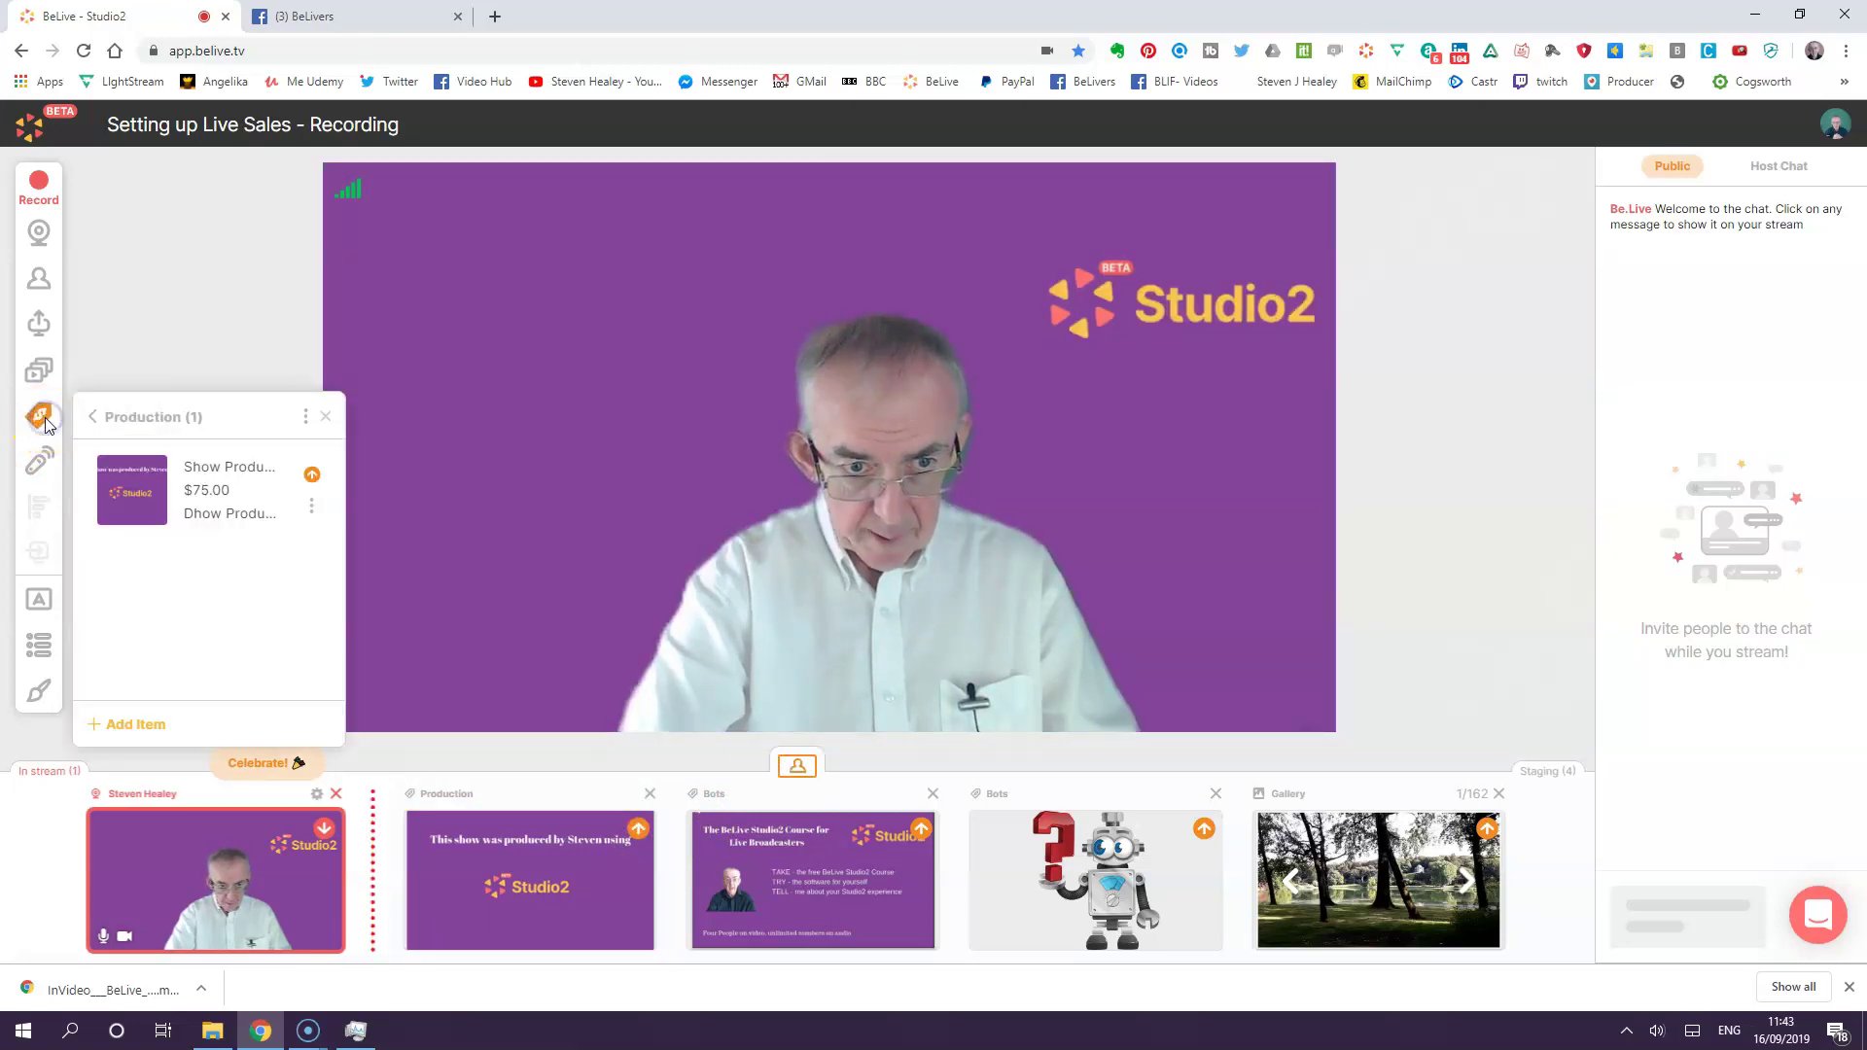
{"action": "left_click", "coordinate": [311, 475]}
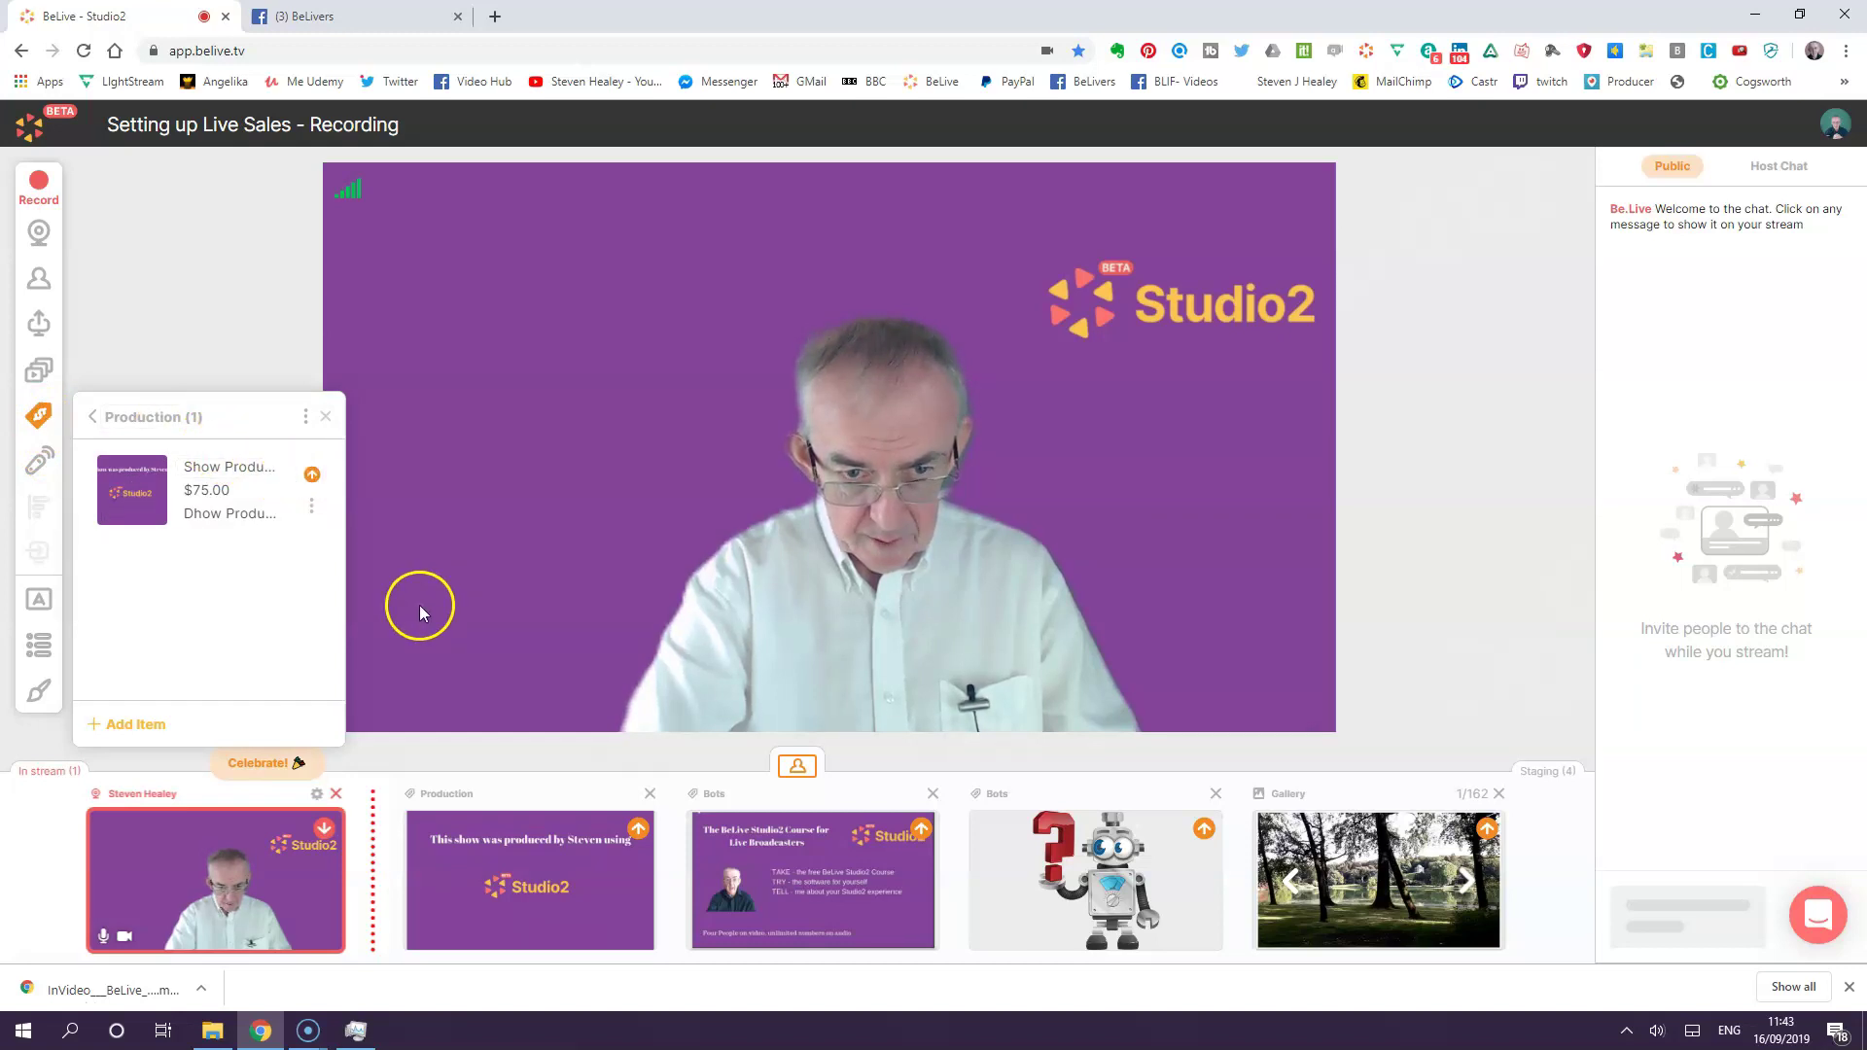
{"action": "left_click", "coordinate": [640, 838]}
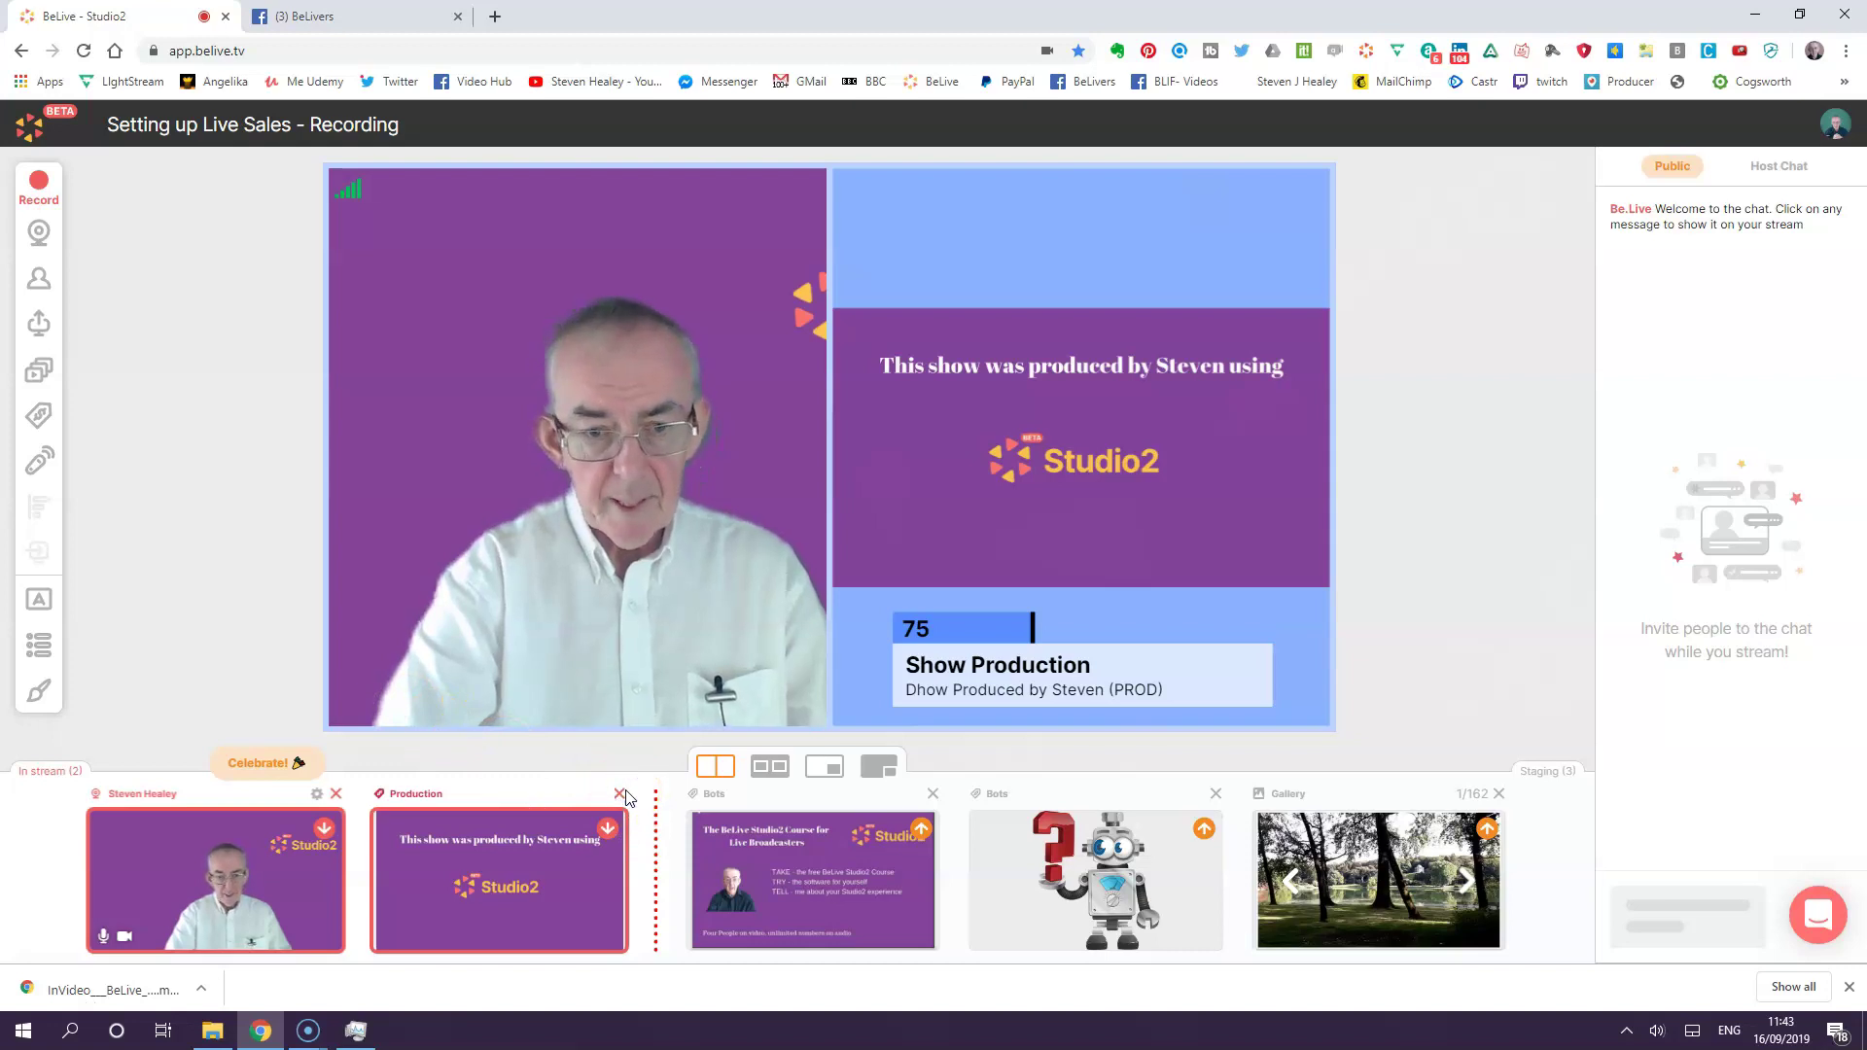
- Remove the old Production source and add the Production item to staging again
{"action": "left_click", "coordinate": [622, 798]}
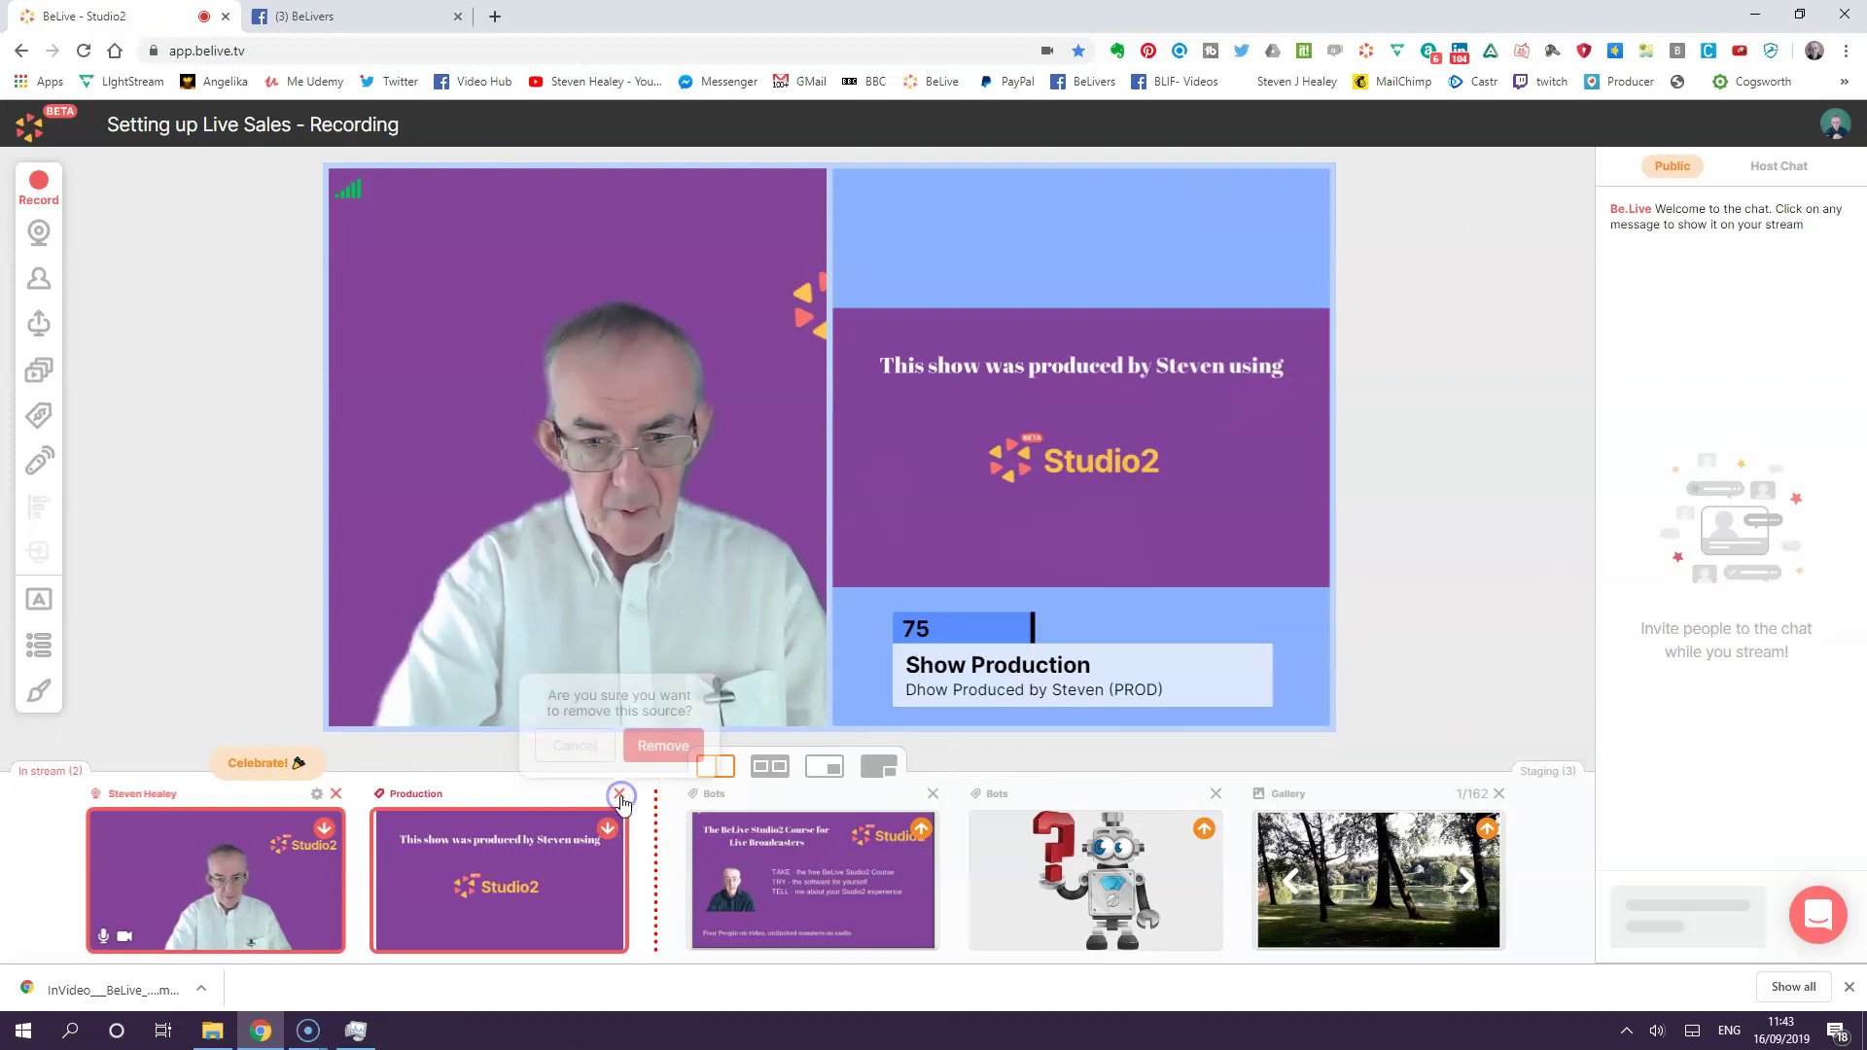
{"action": "left_click", "coordinate": [661, 746]}
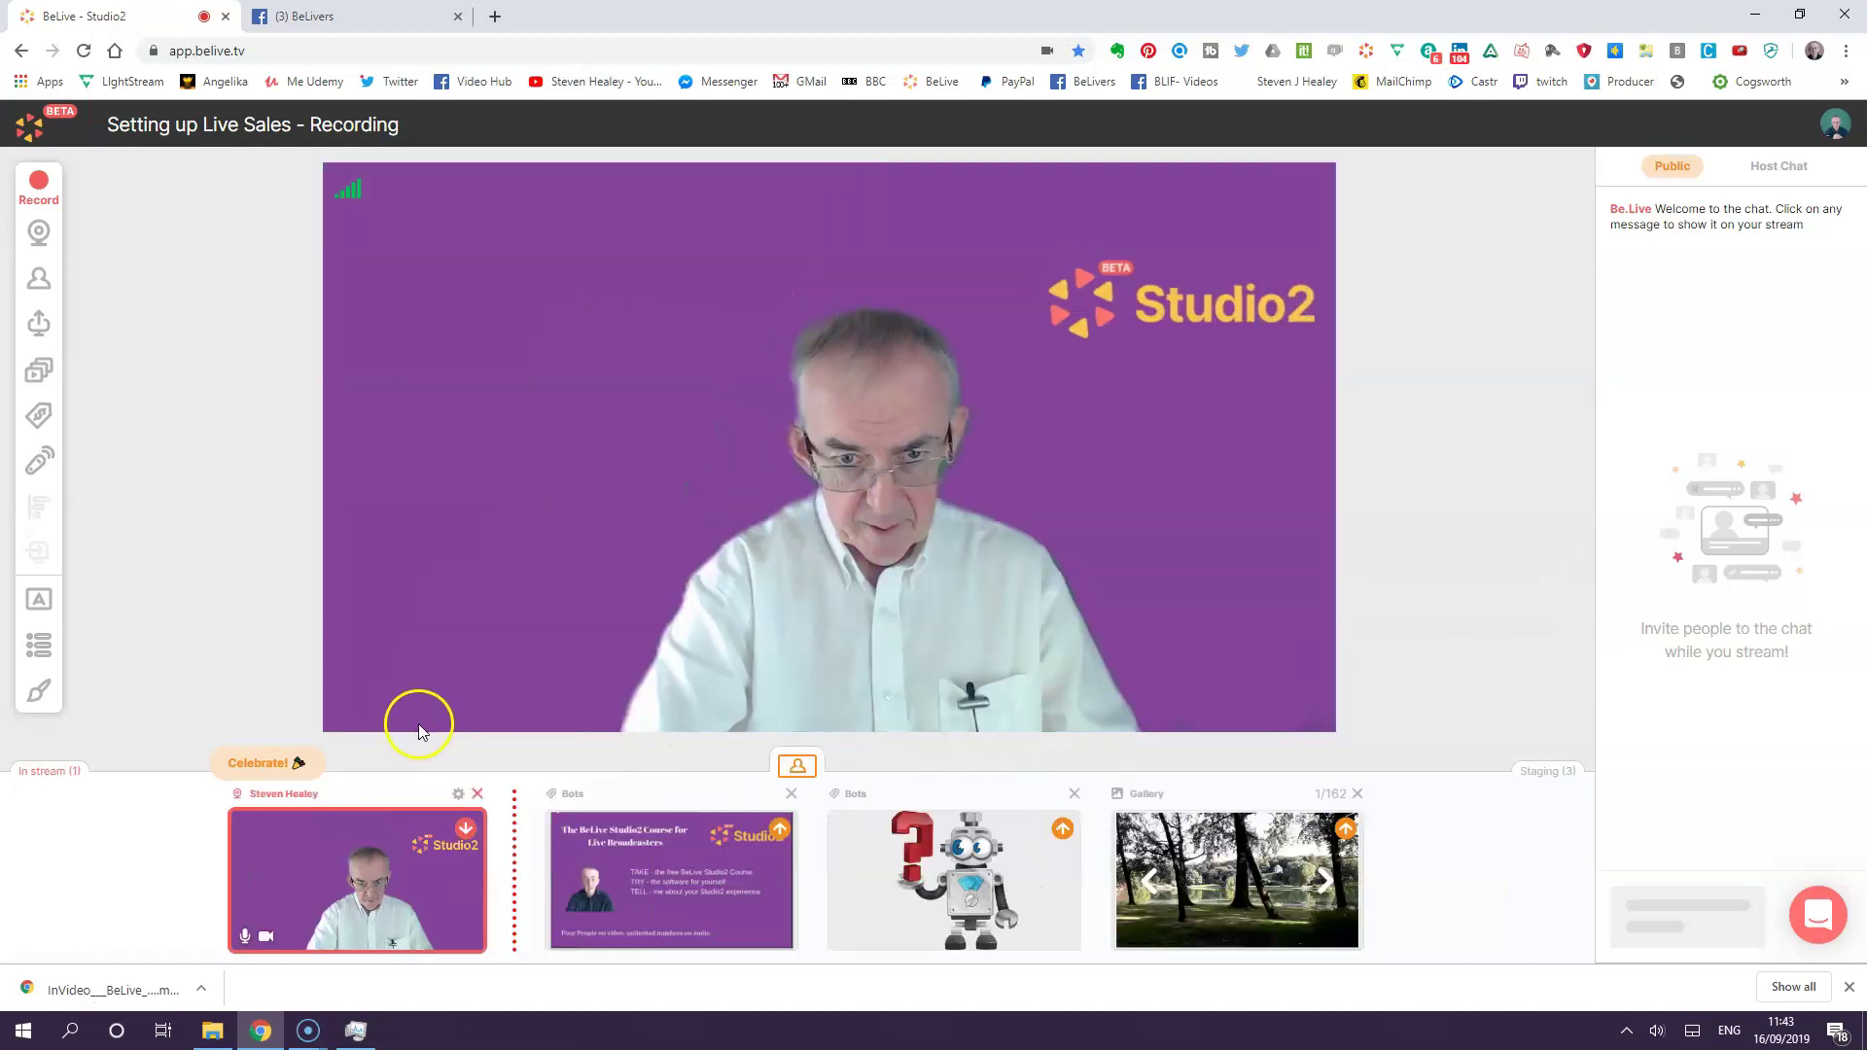
{"action": "left_click", "coordinate": [41, 421]}
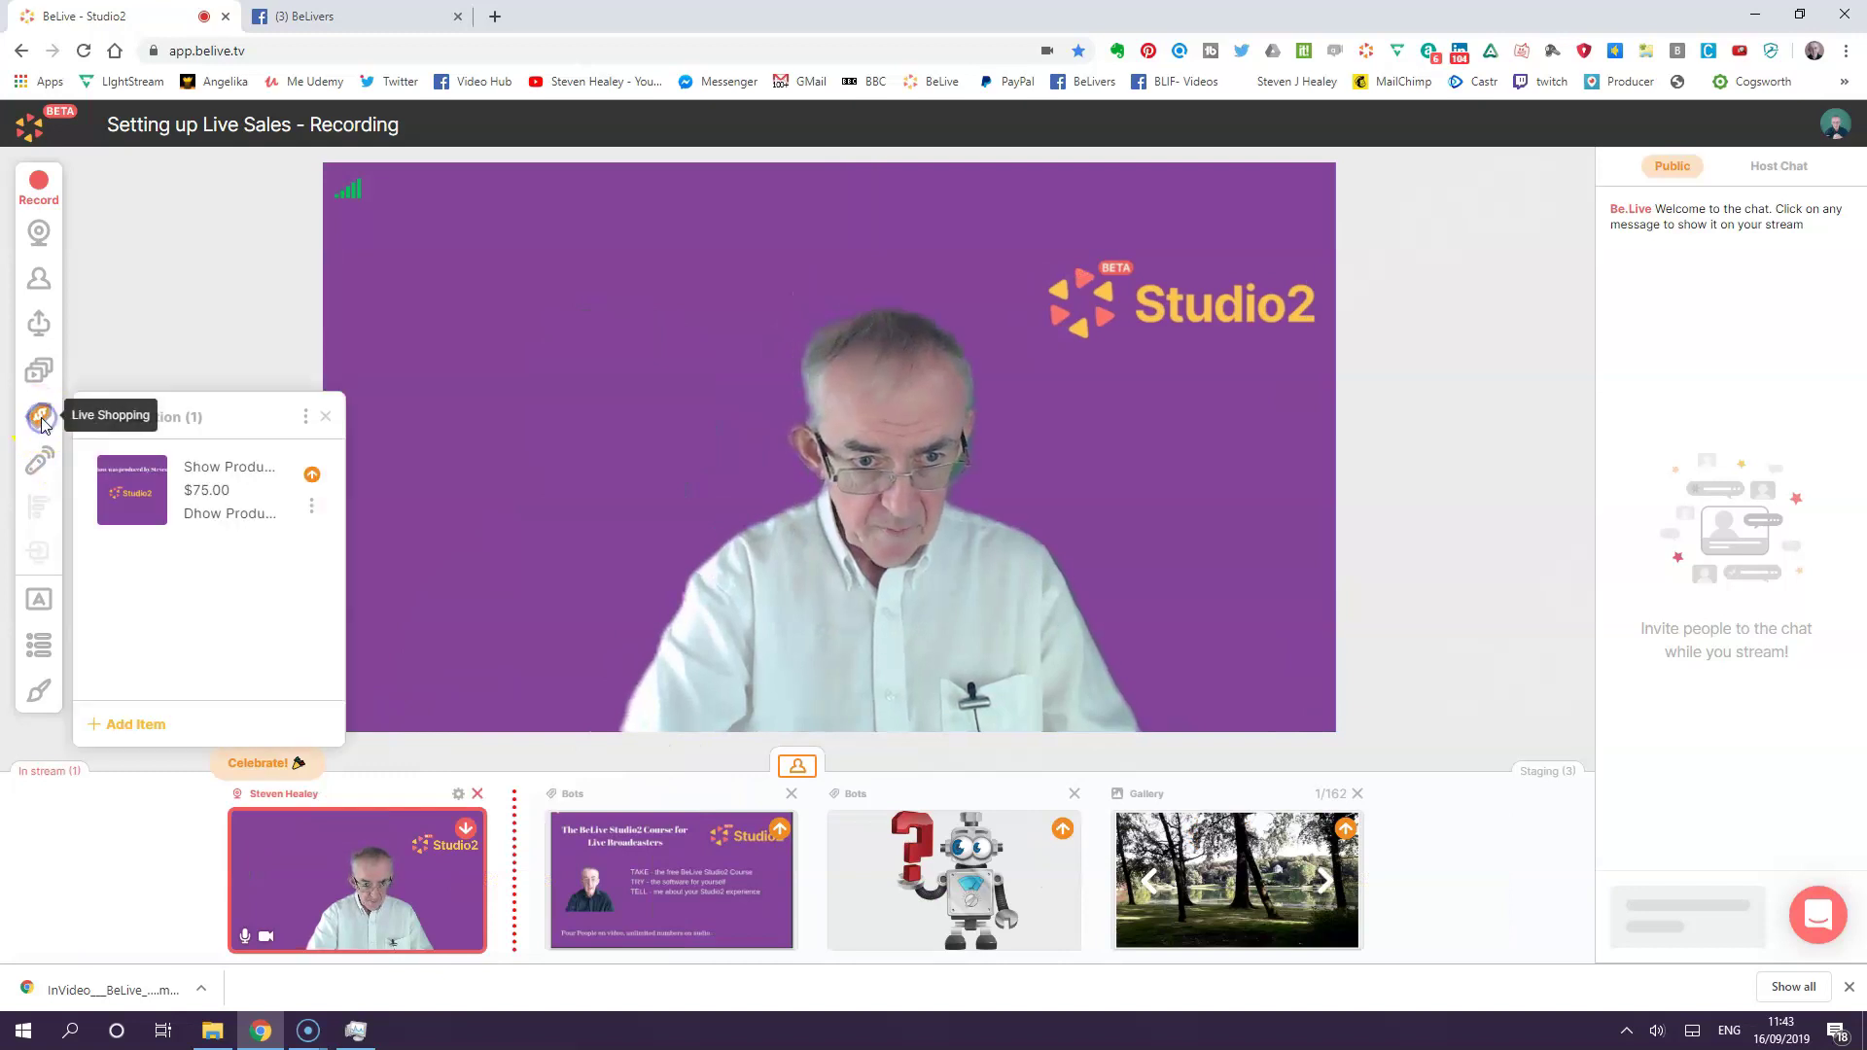
{"action": "left_click", "coordinate": [310, 474]}
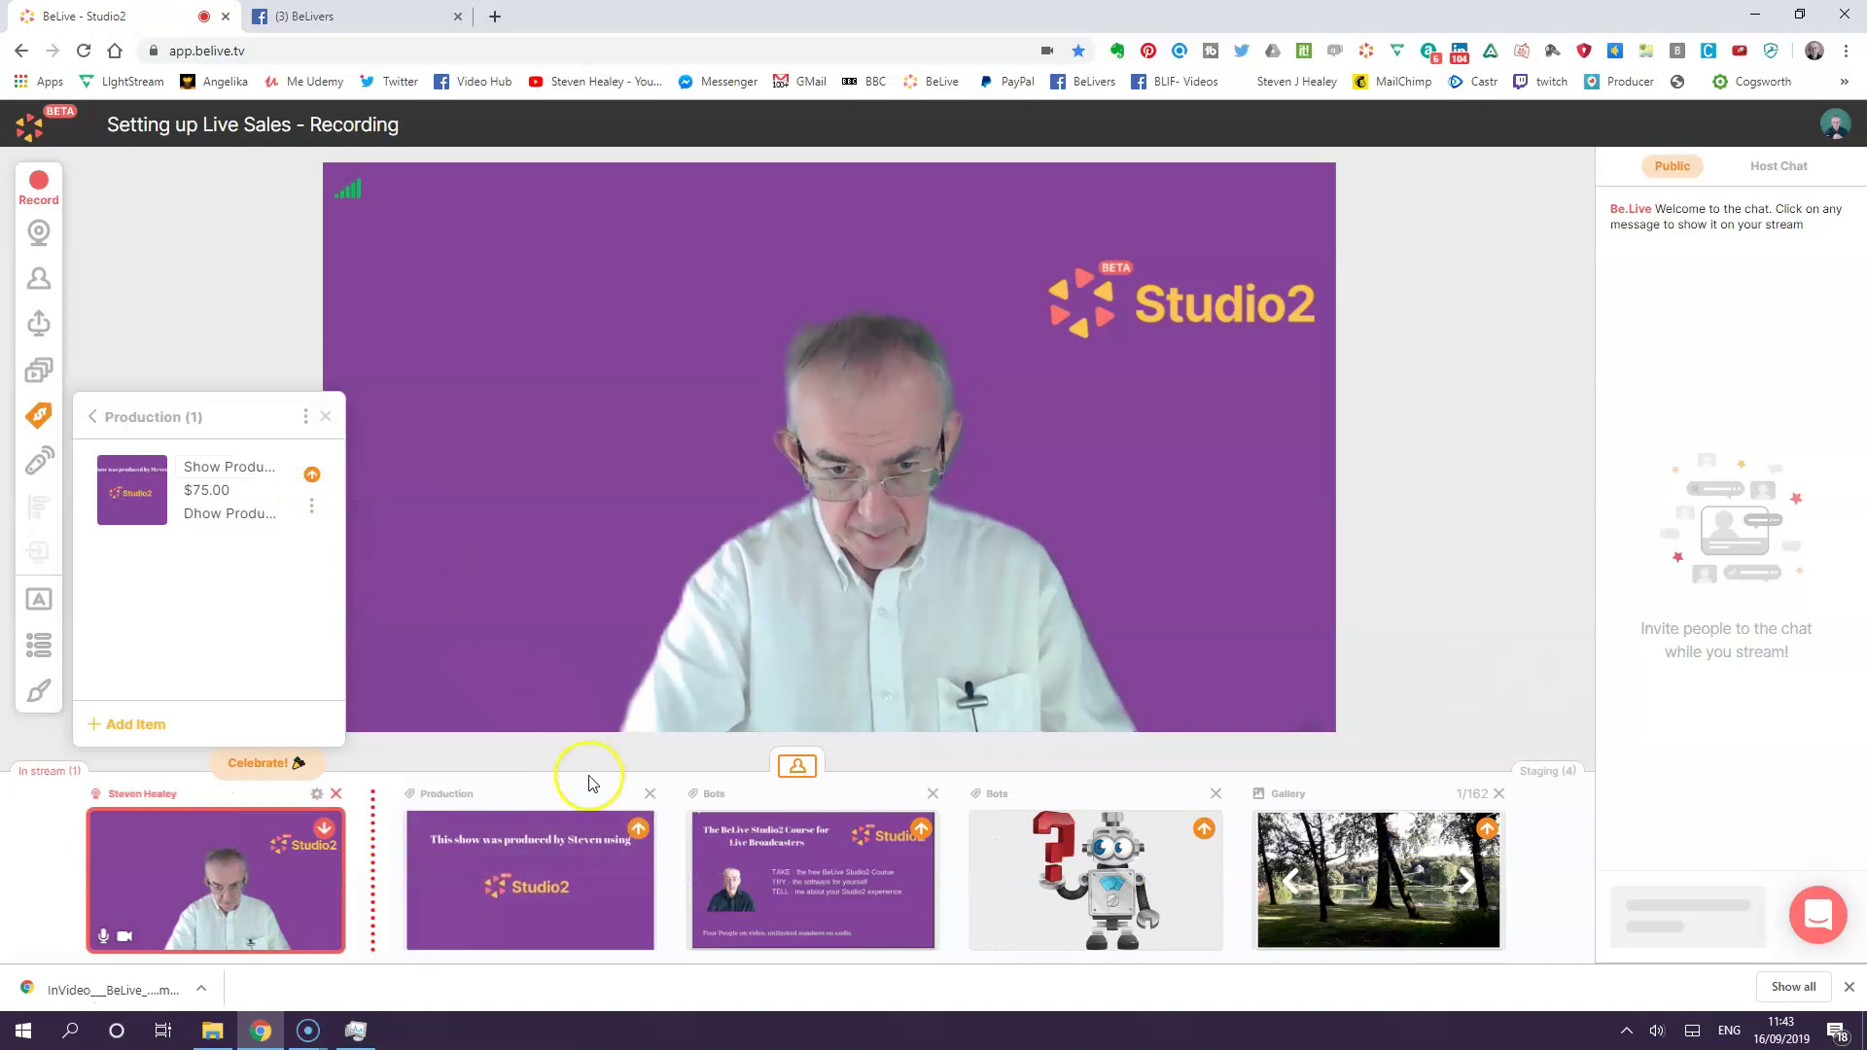
- Put the Production slide showing $75.00 on stream beside the host
{"action": "left_click", "coordinate": [638, 833]}
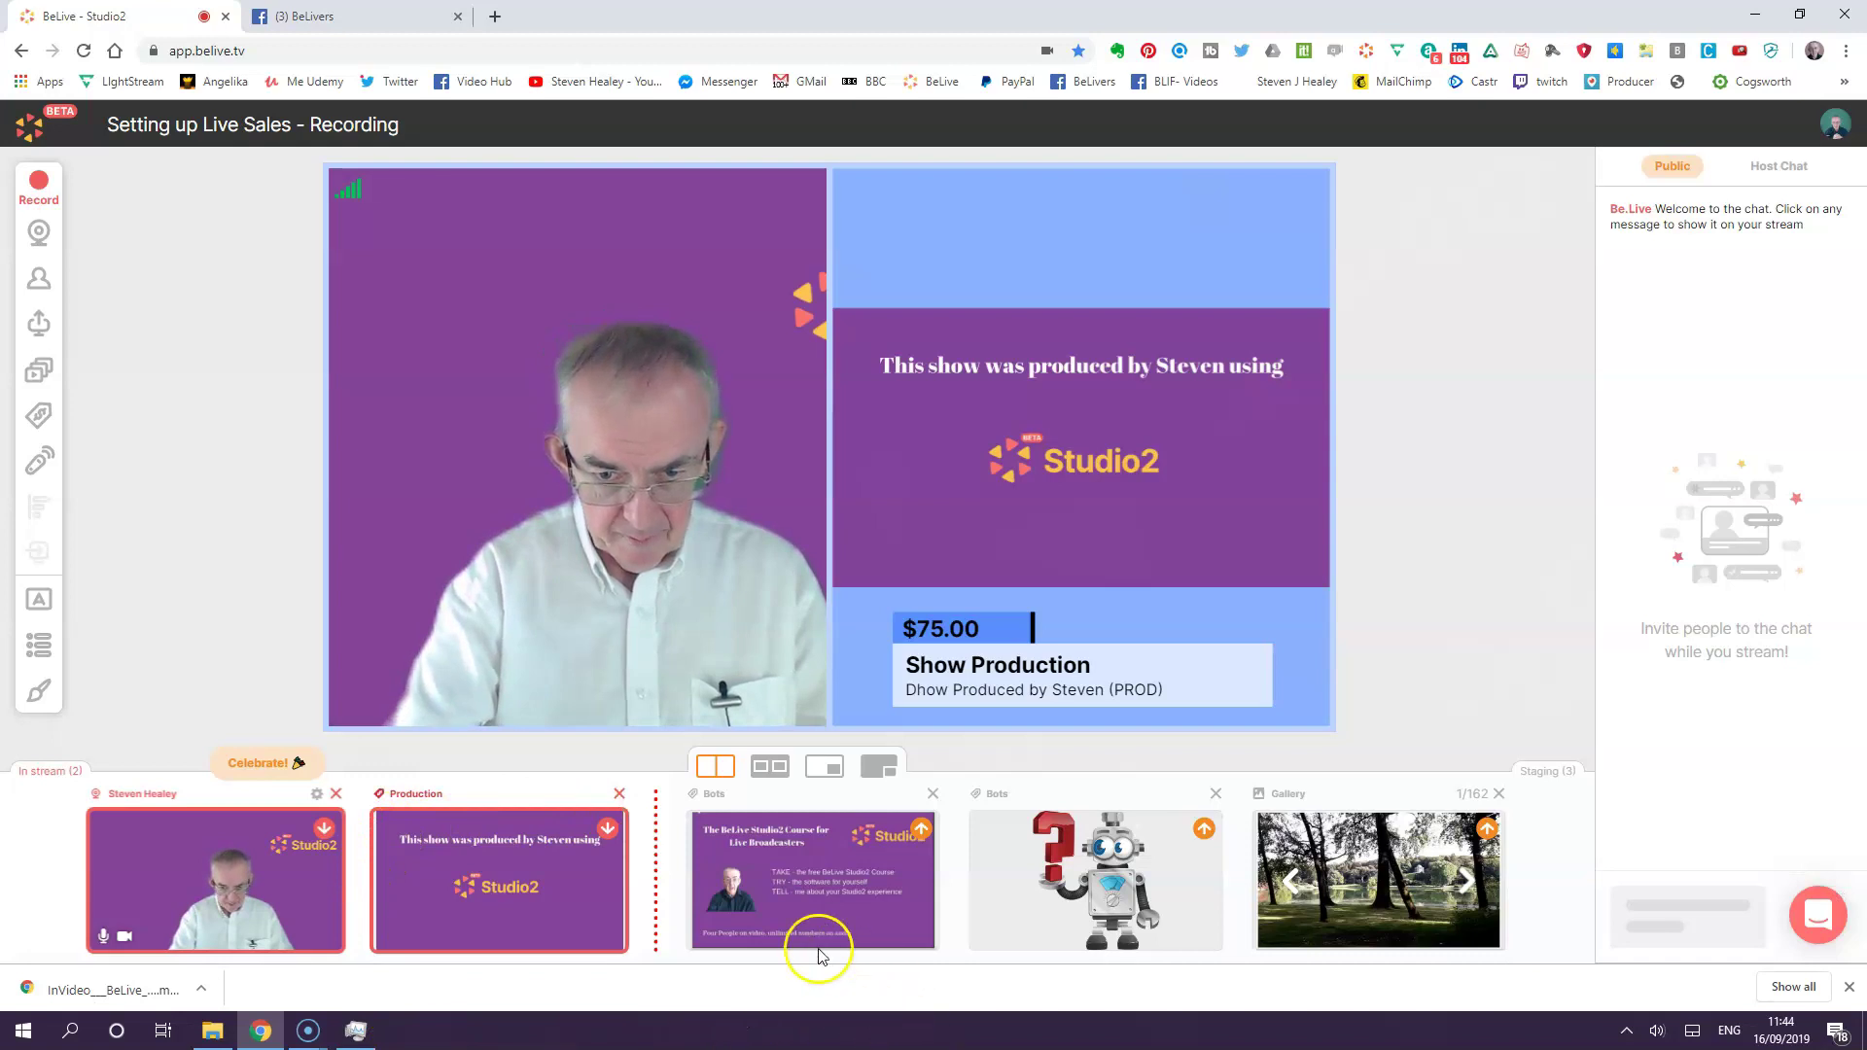
- Take Production off stream and correct the description's opening 'Dhow' to 'Show'
{"action": "left_click", "coordinate": [612, 835]}
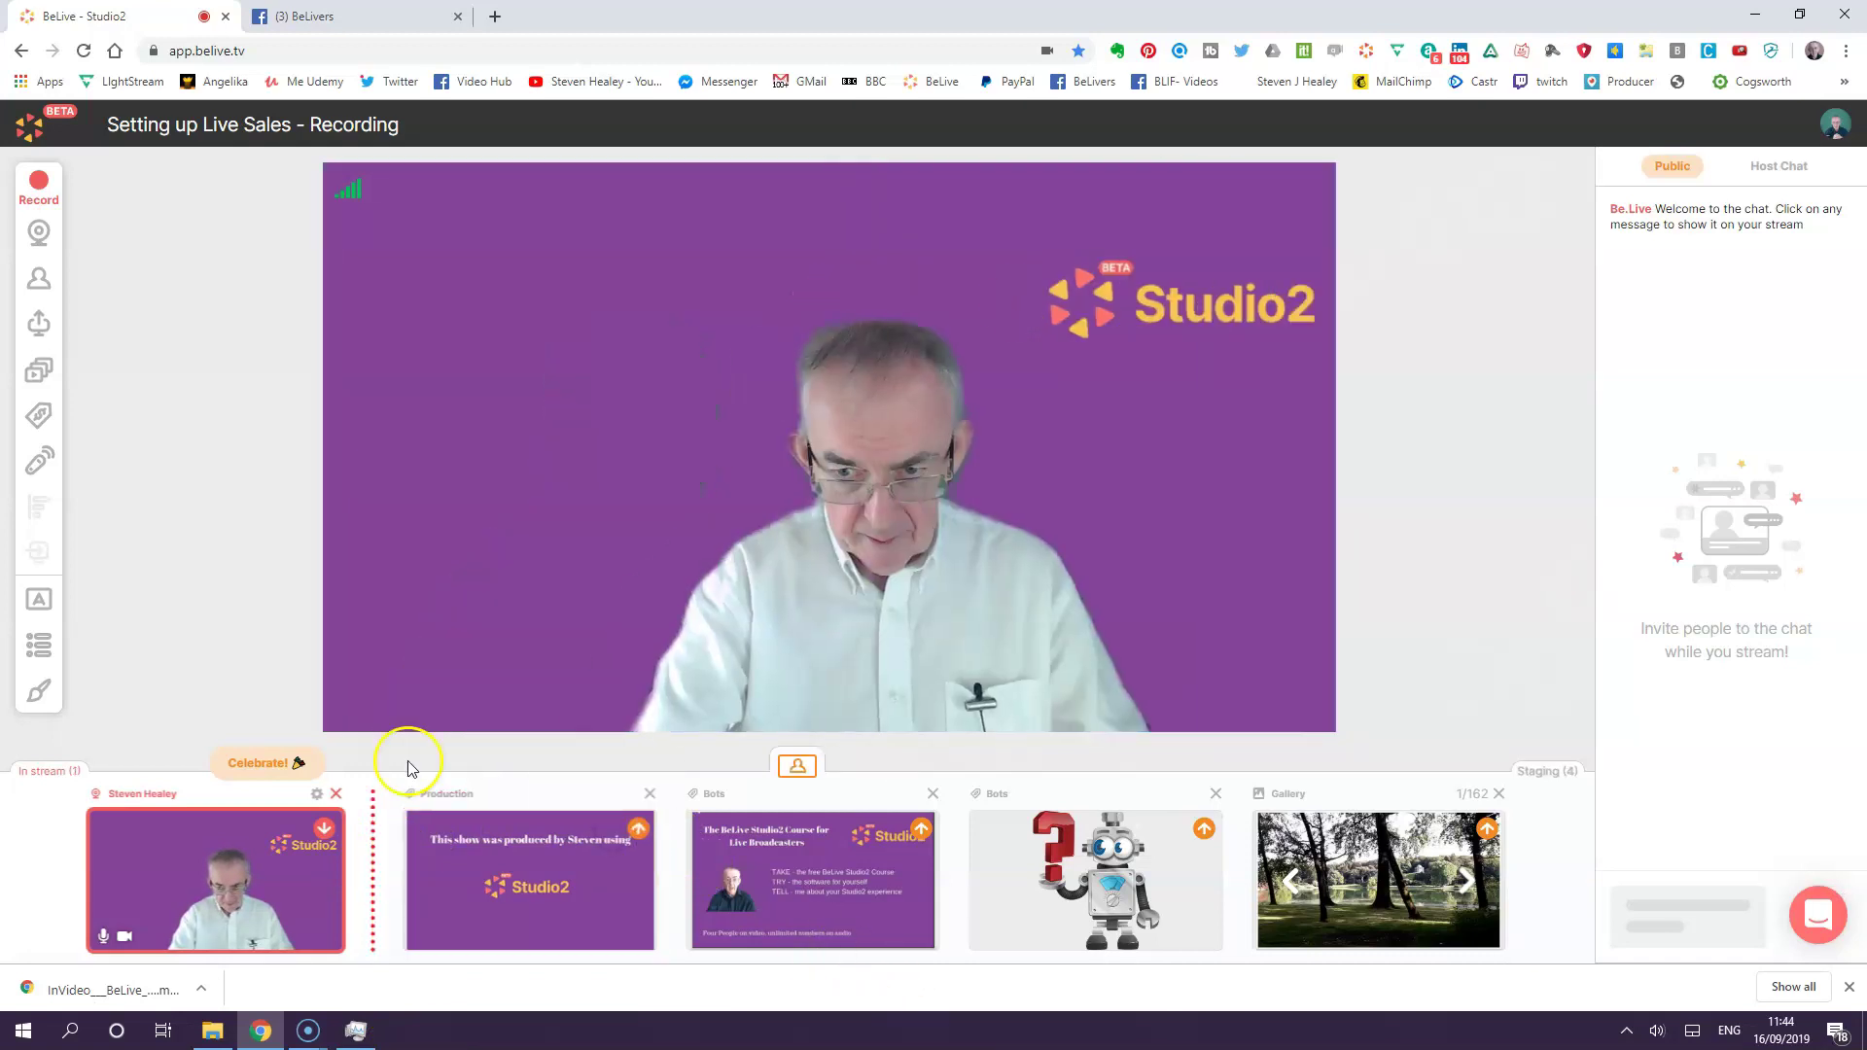
{"action": "left_click", "coordinate": [43, 414]}
{"action": "mouse_move", "coordinate": [204, 491]}
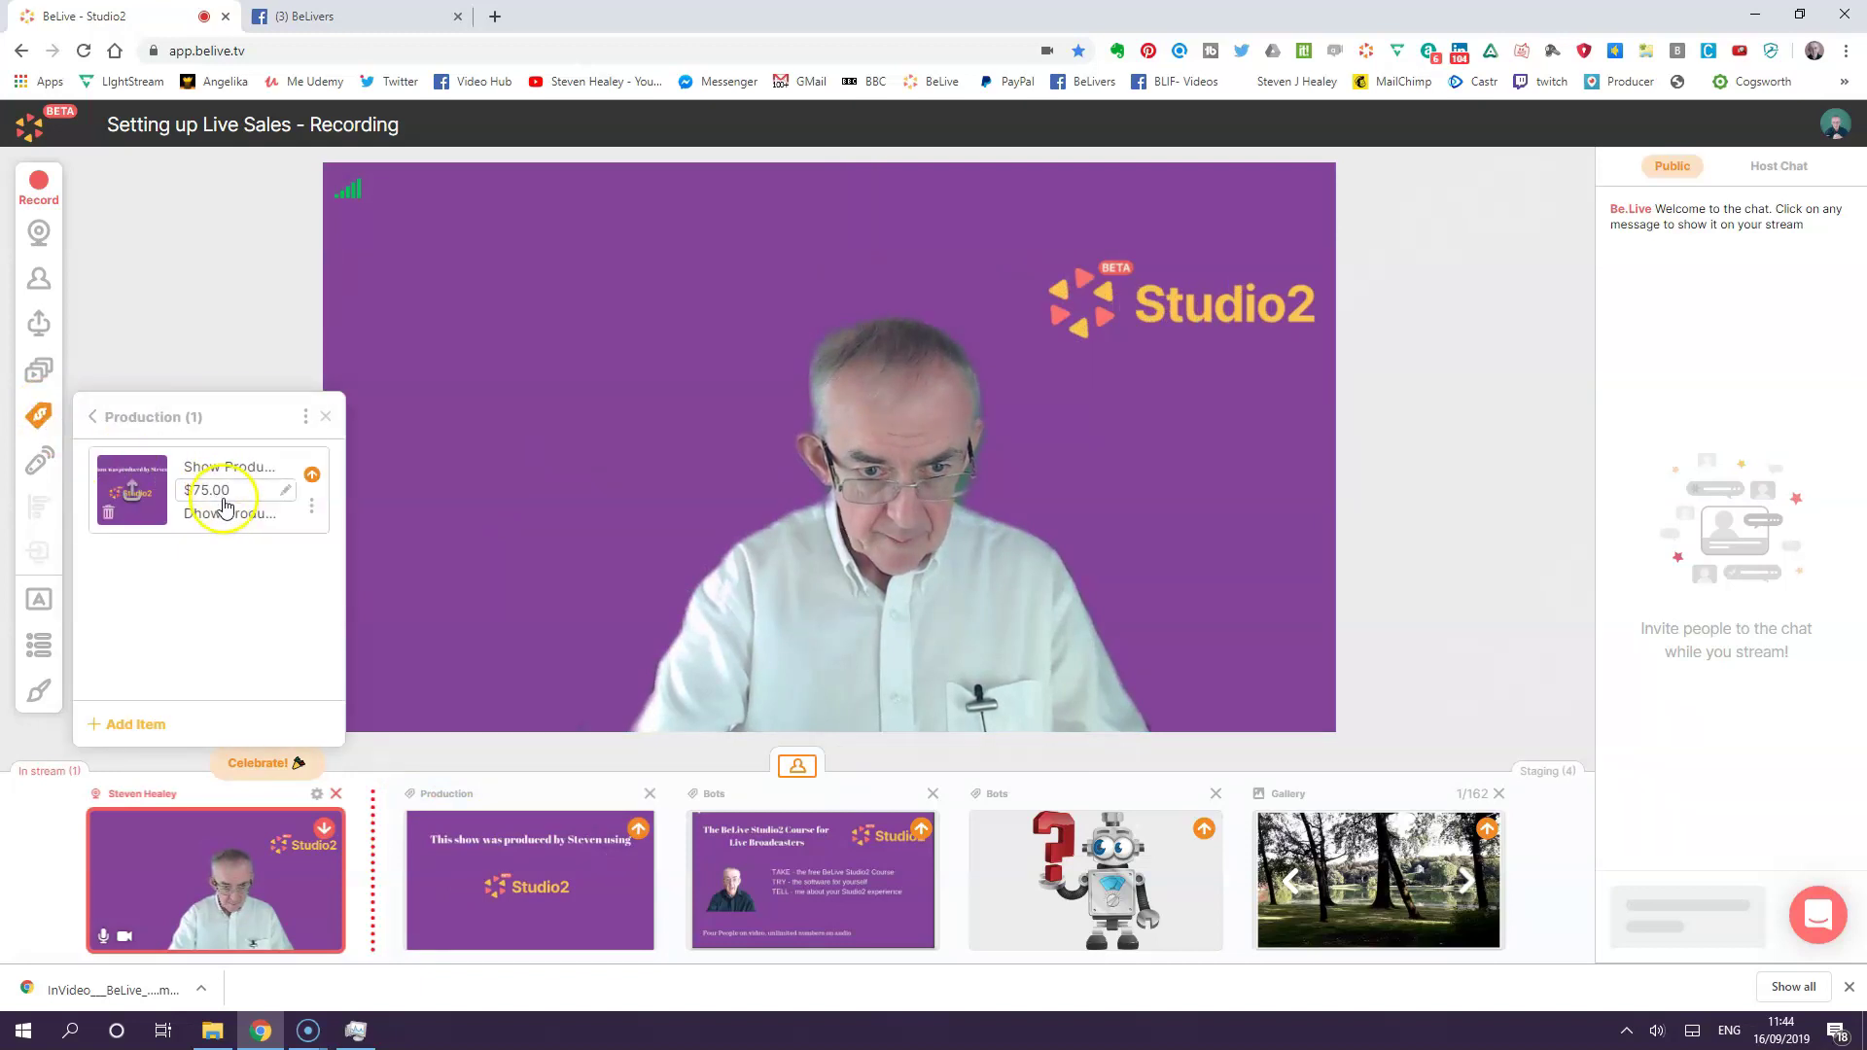
{"action": "left_click", "coordinate": [201, 515]}
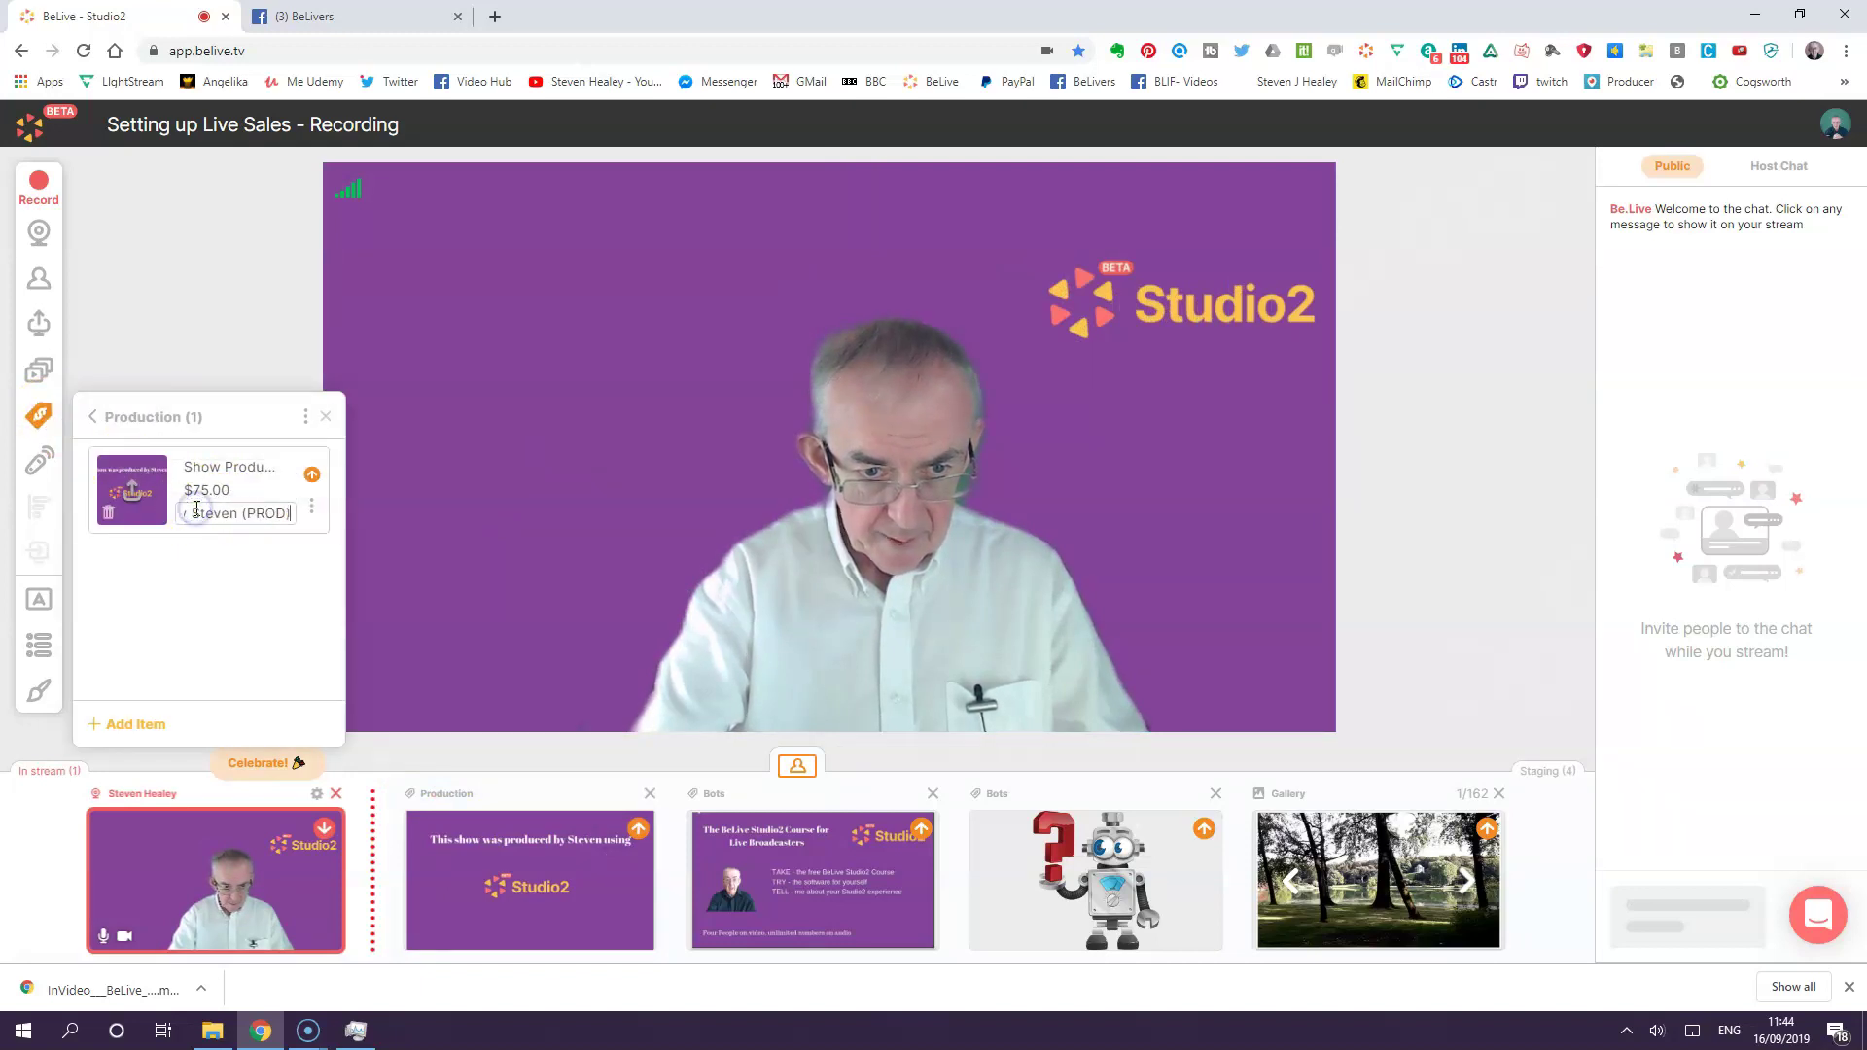
{"action": "type", "text": "S"}
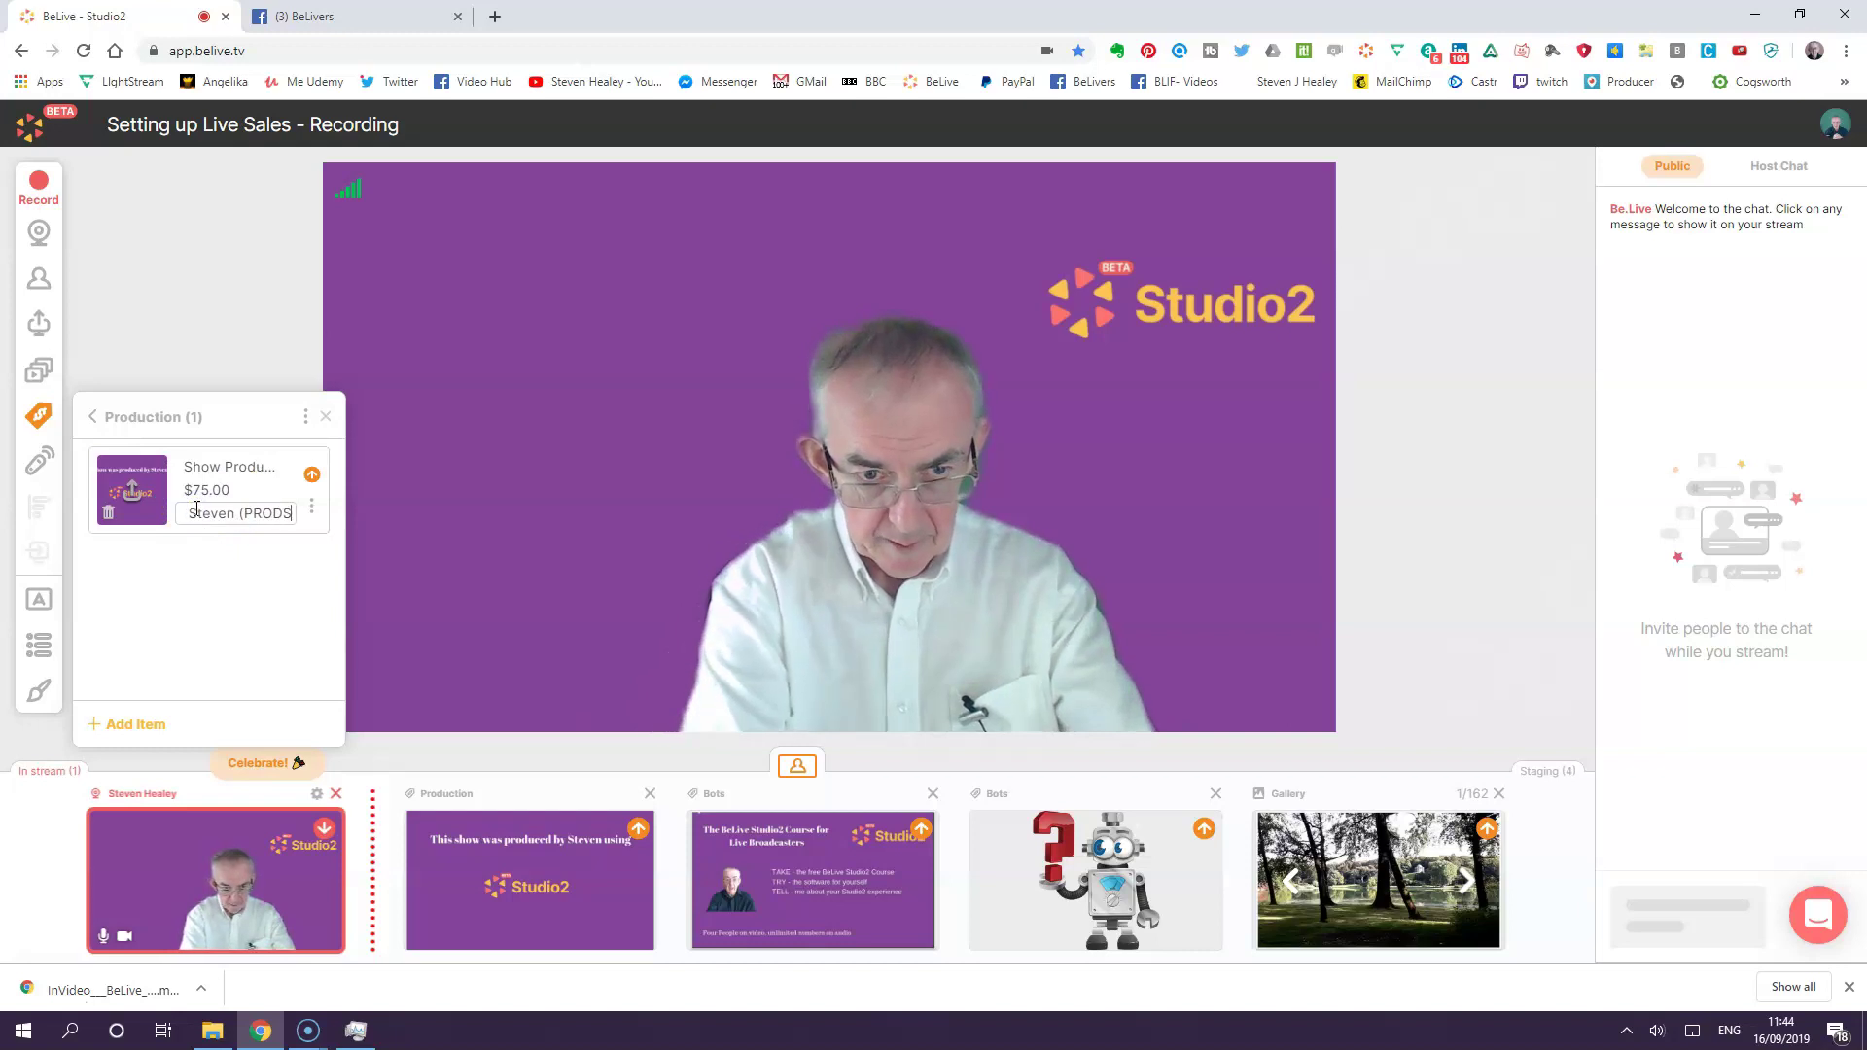
{"action": "type", "text": "y"}
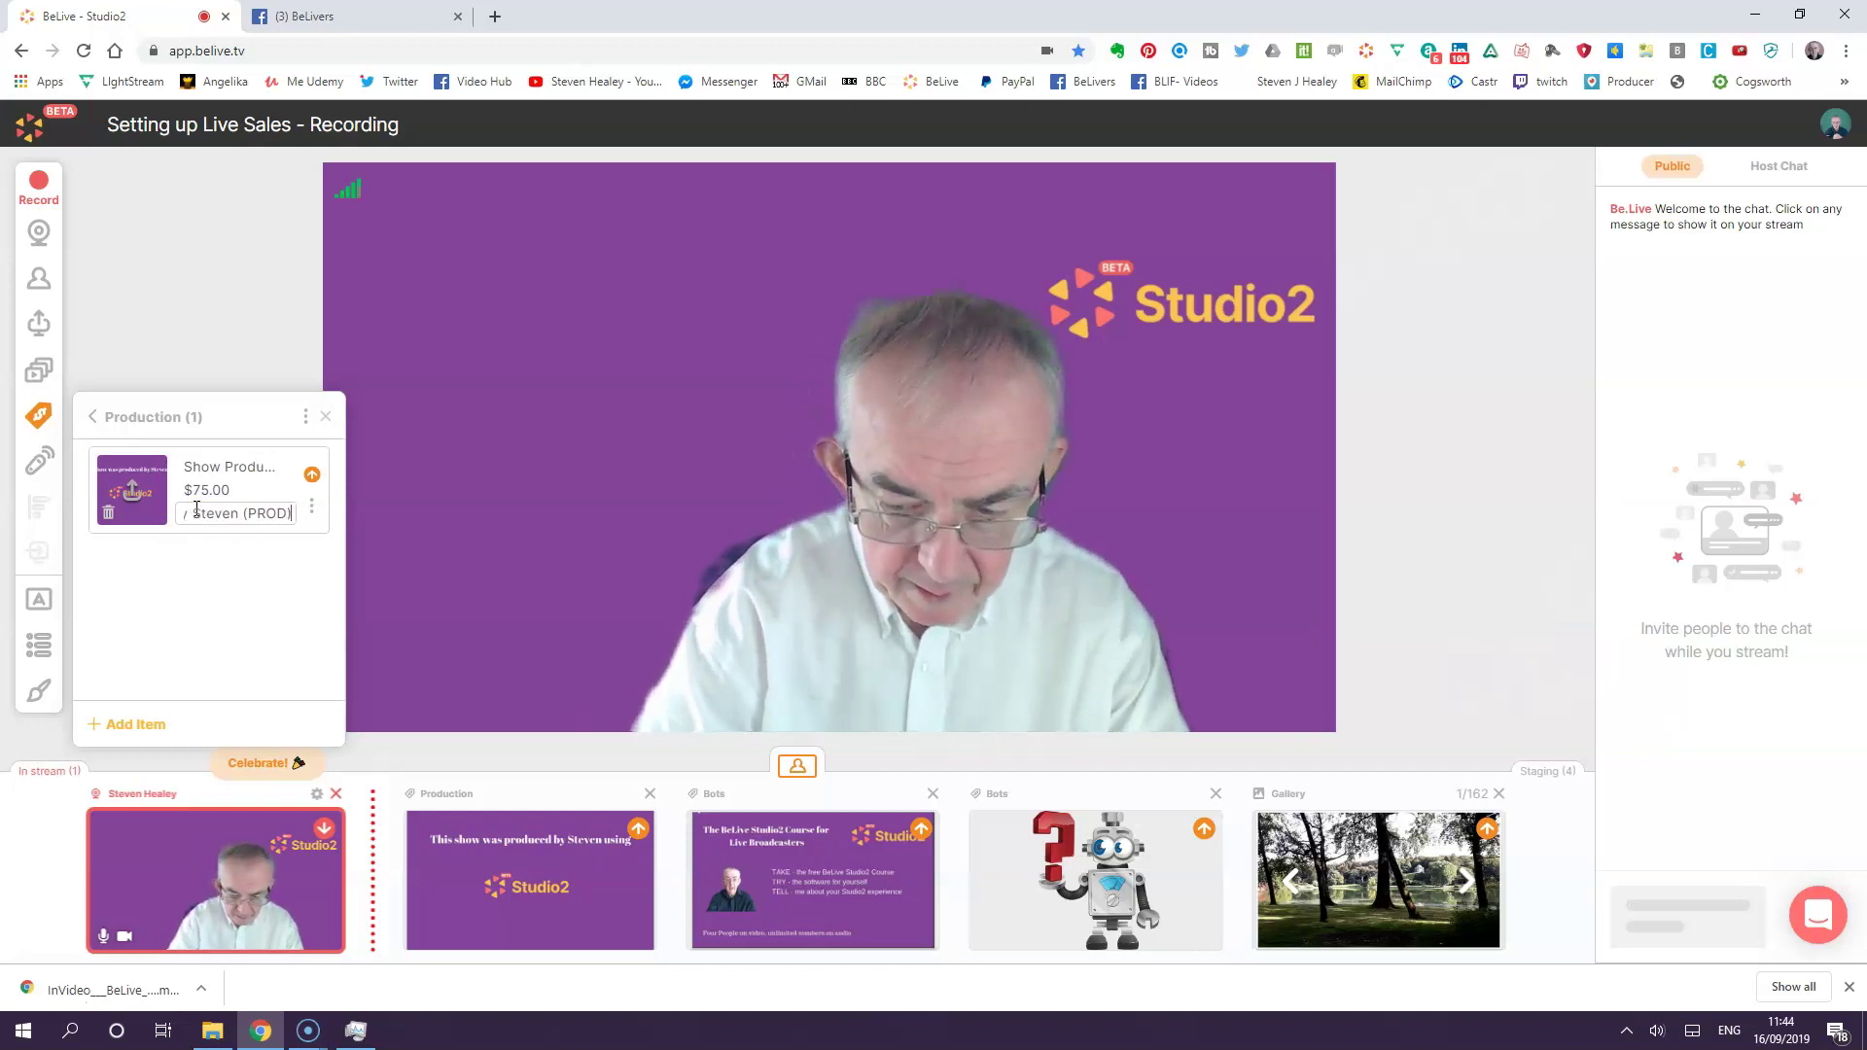
{"action": "key", "text": "Home"}
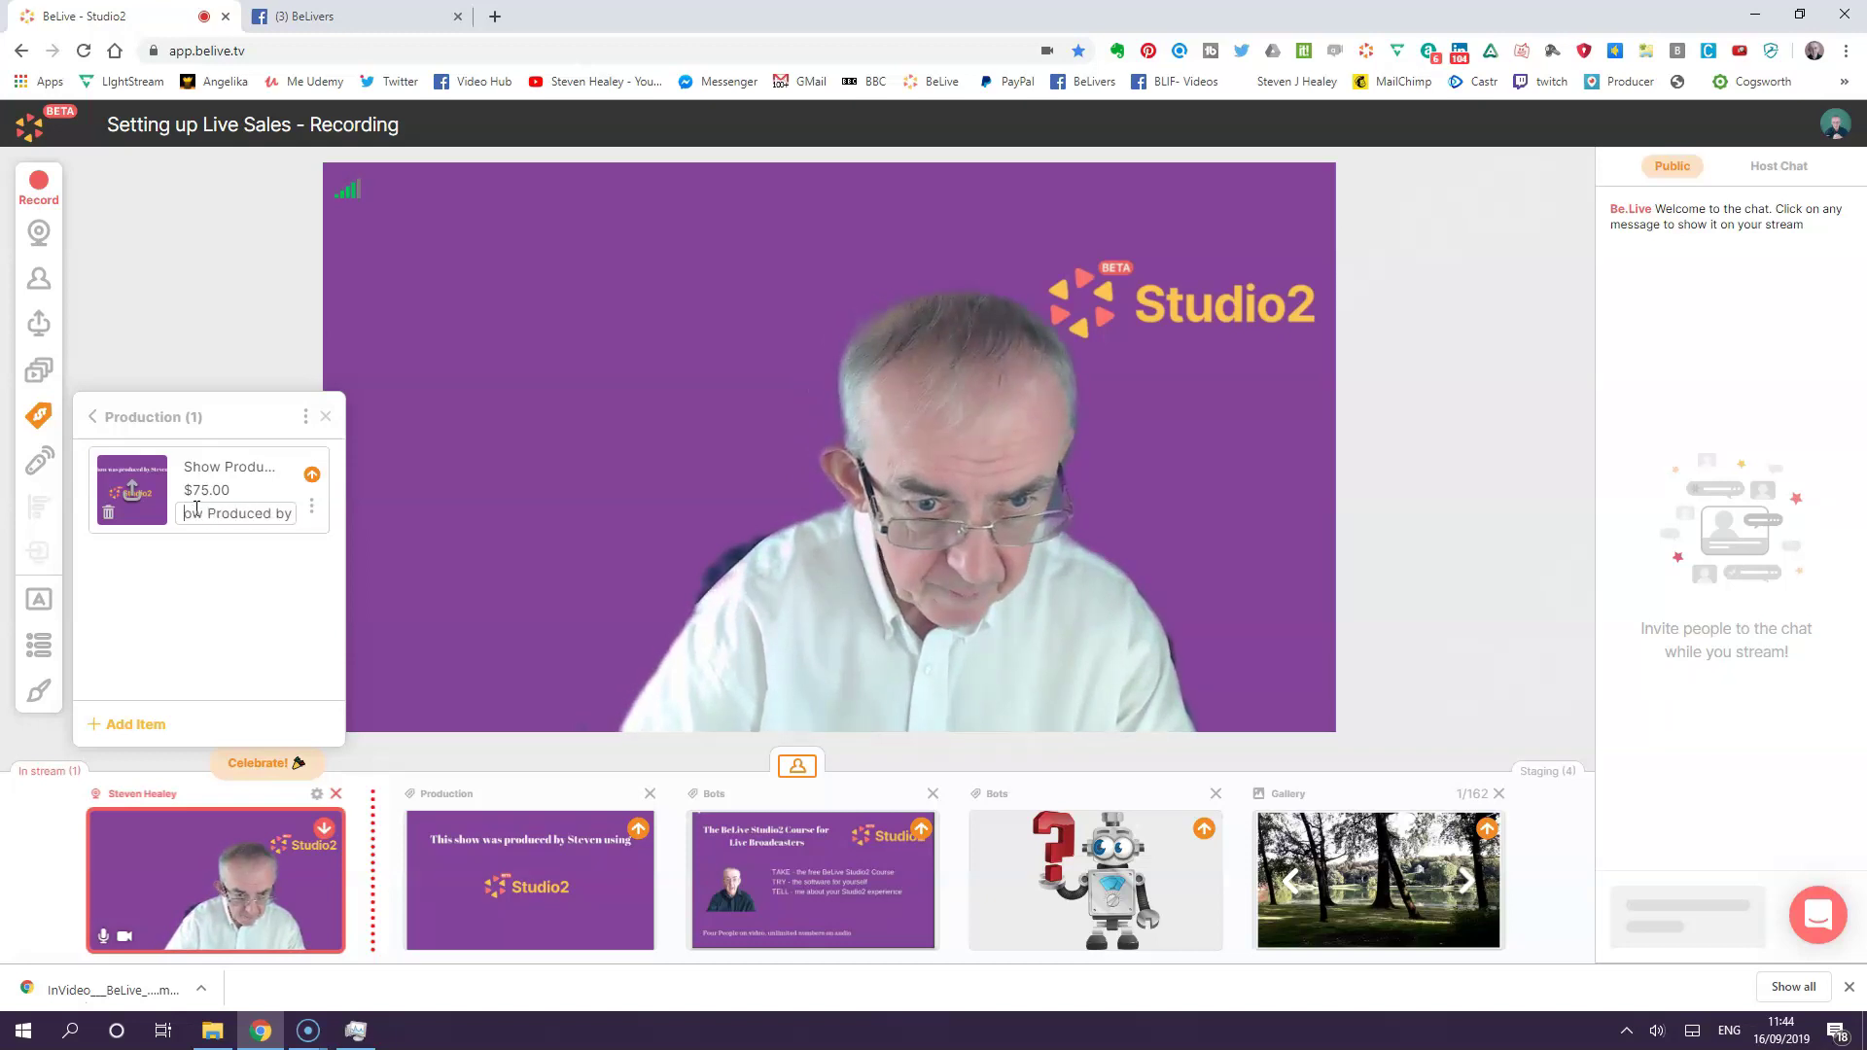
{"action": "type", "text": "Sh"}
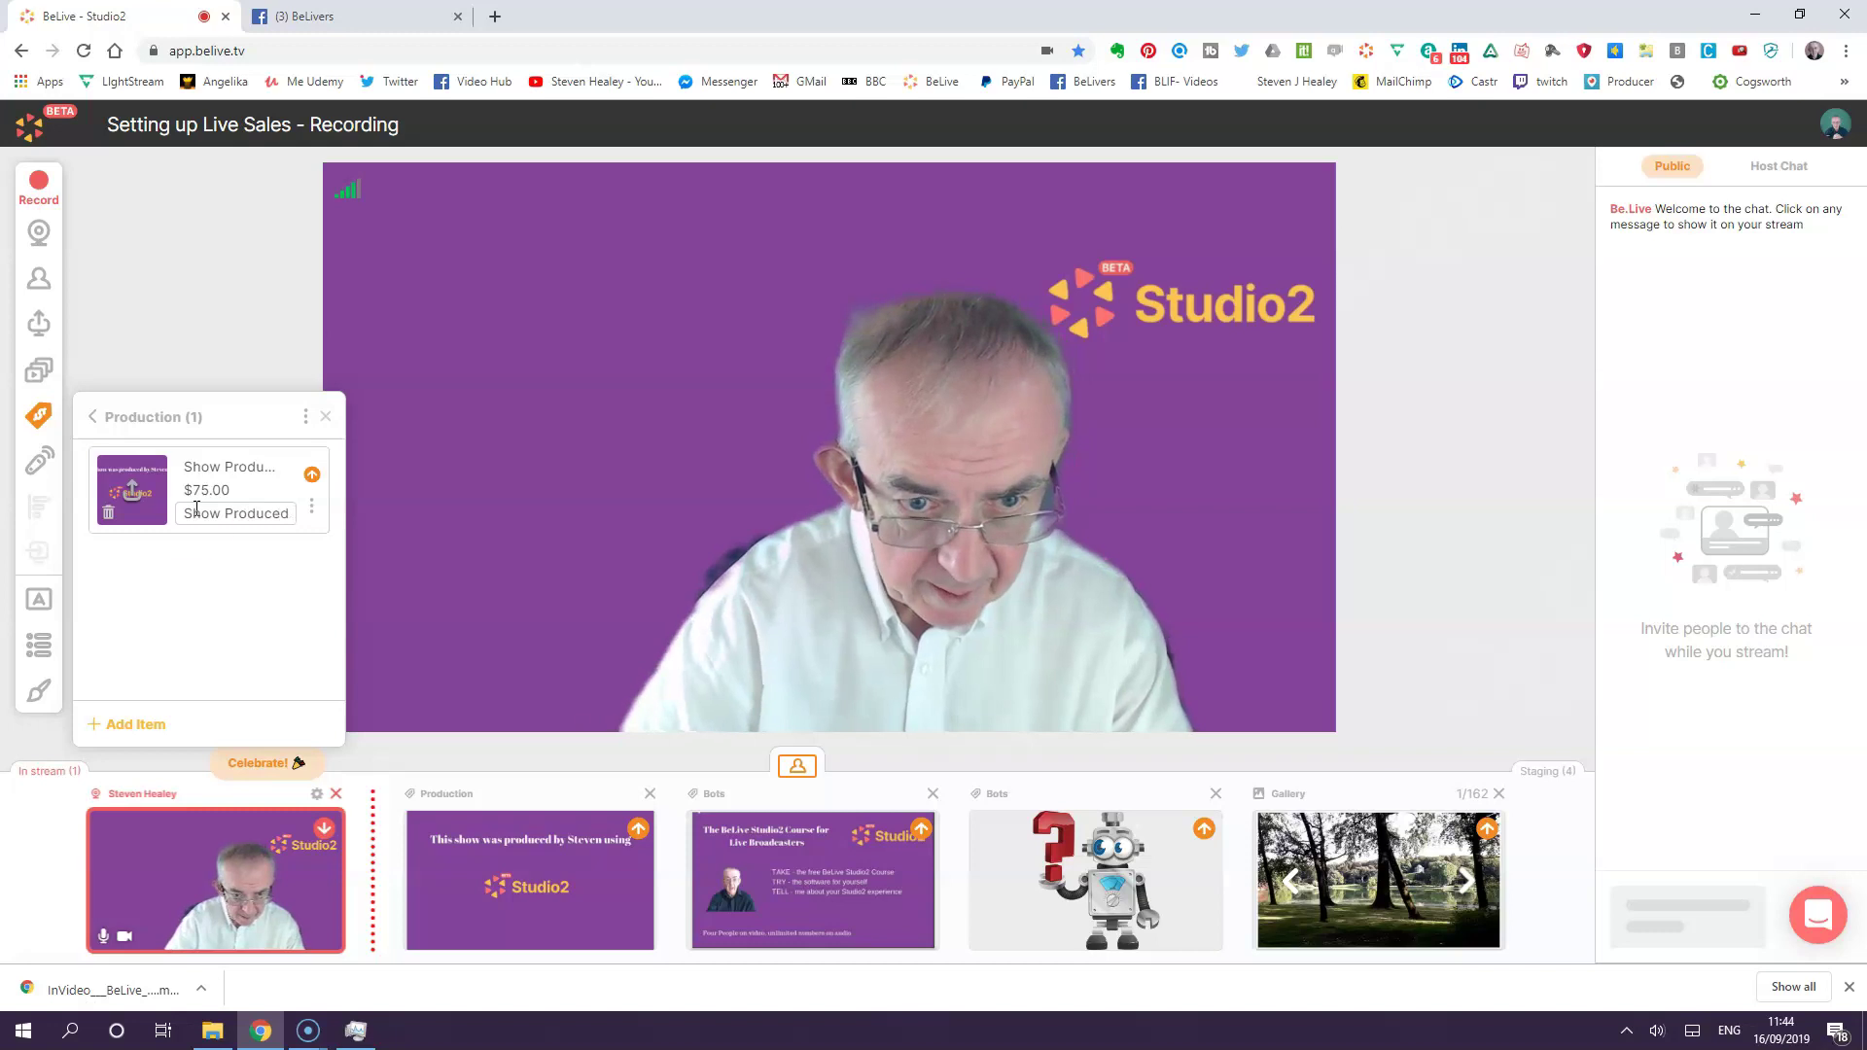
{"action": "left_click", "coordinate": [199, 577]}
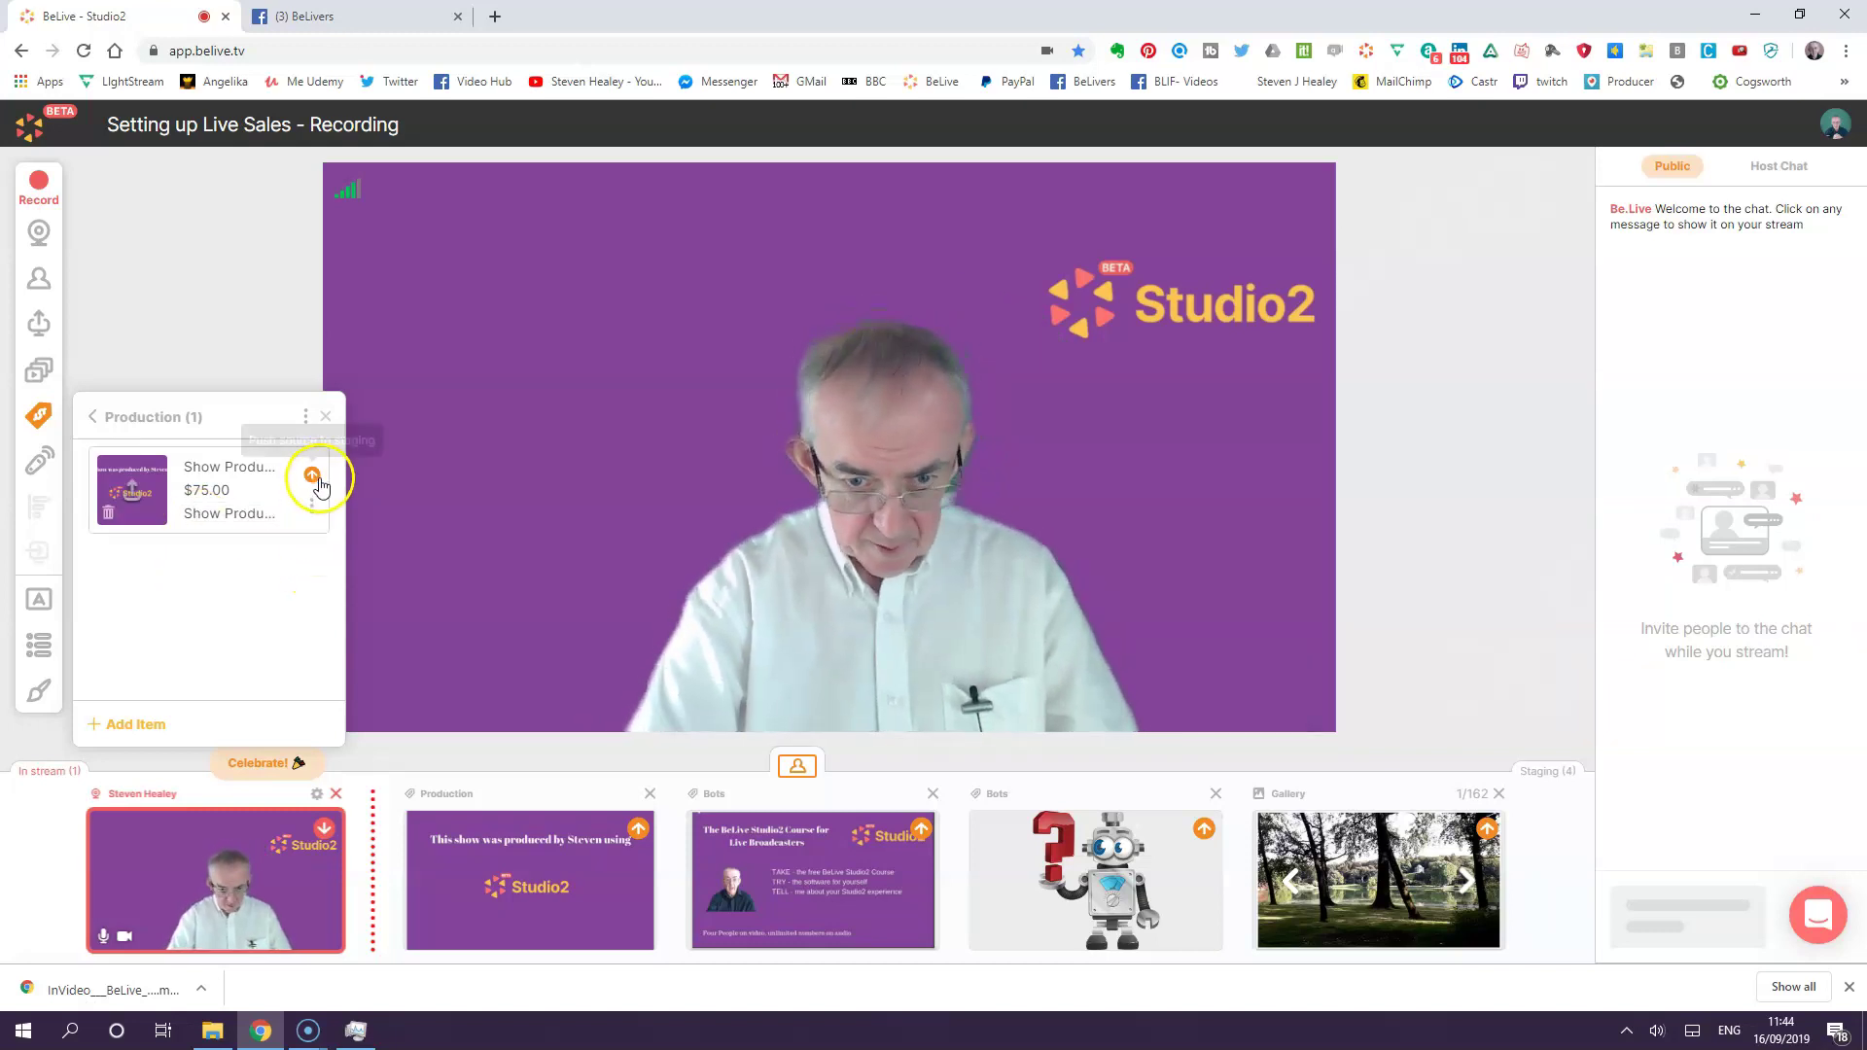
- Replace the old Production source with the corrected item and show it beside the host
{"action": "left_click", "coordinate": [652, 798]}
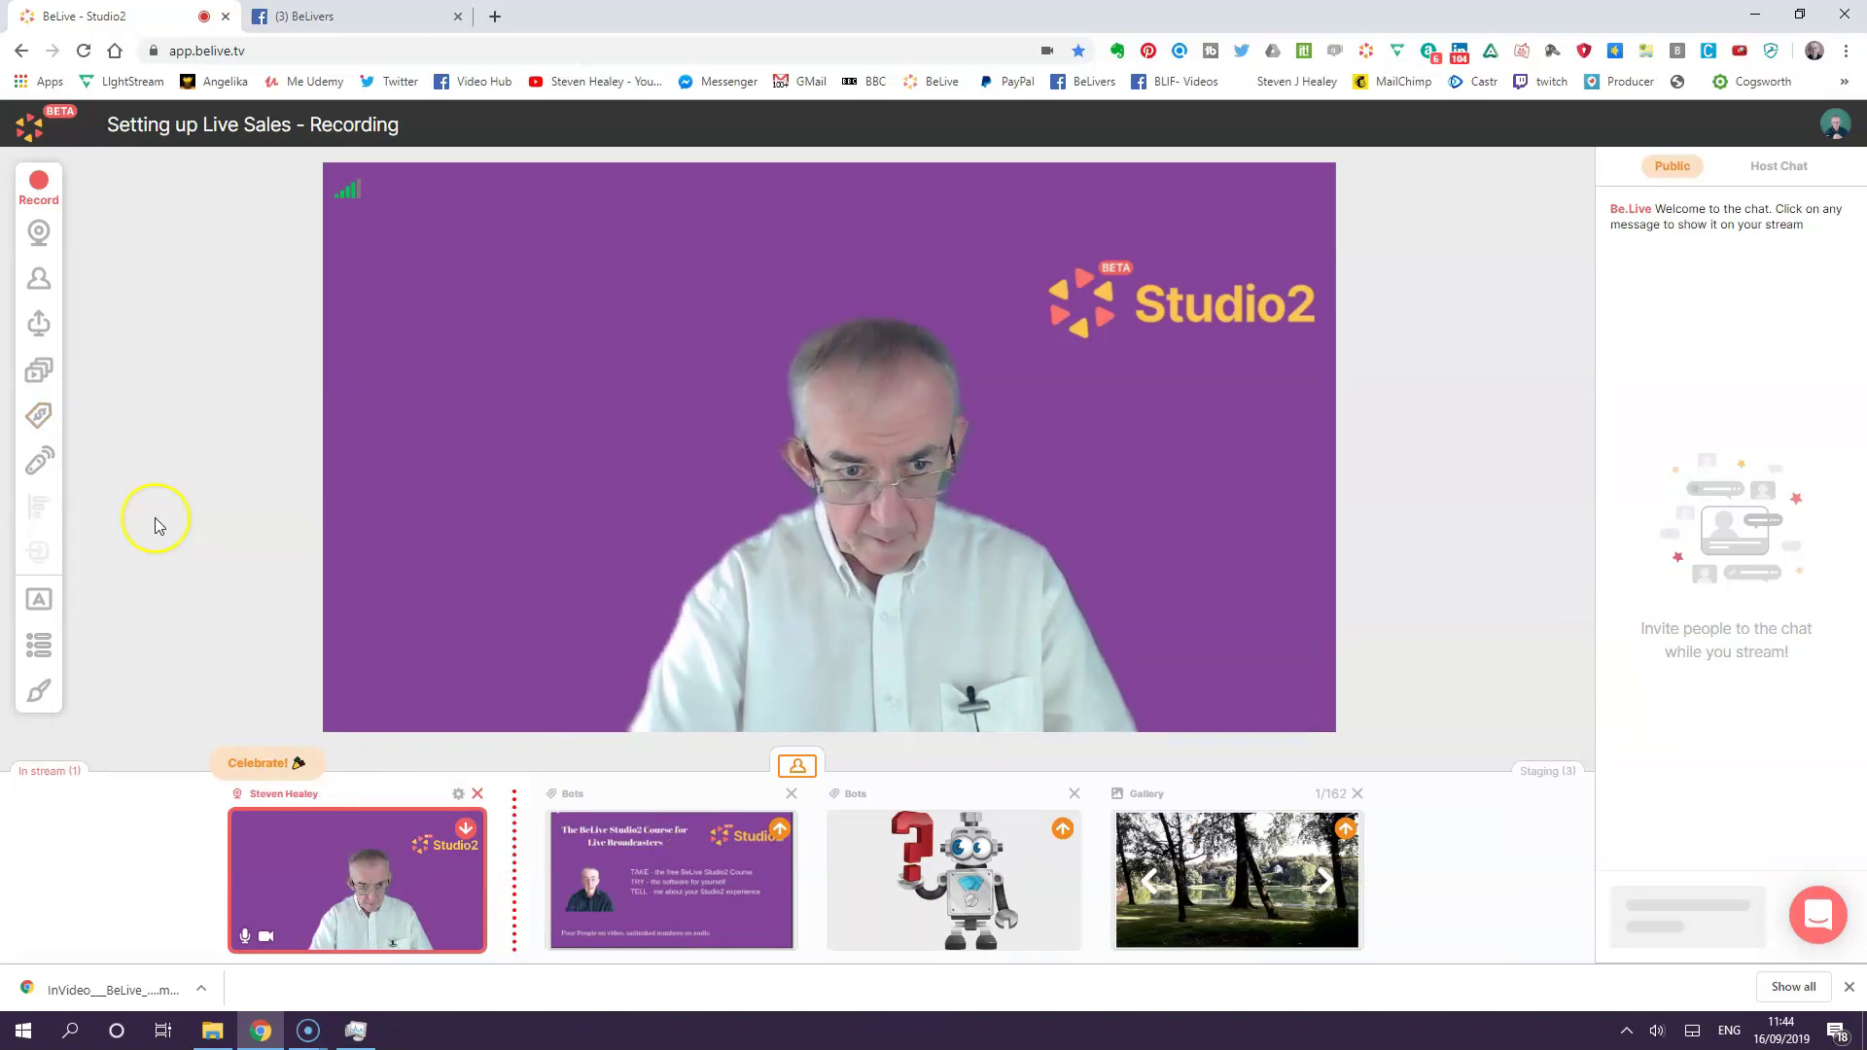
{"action": "left_click", "coordinate": [45, 416]}
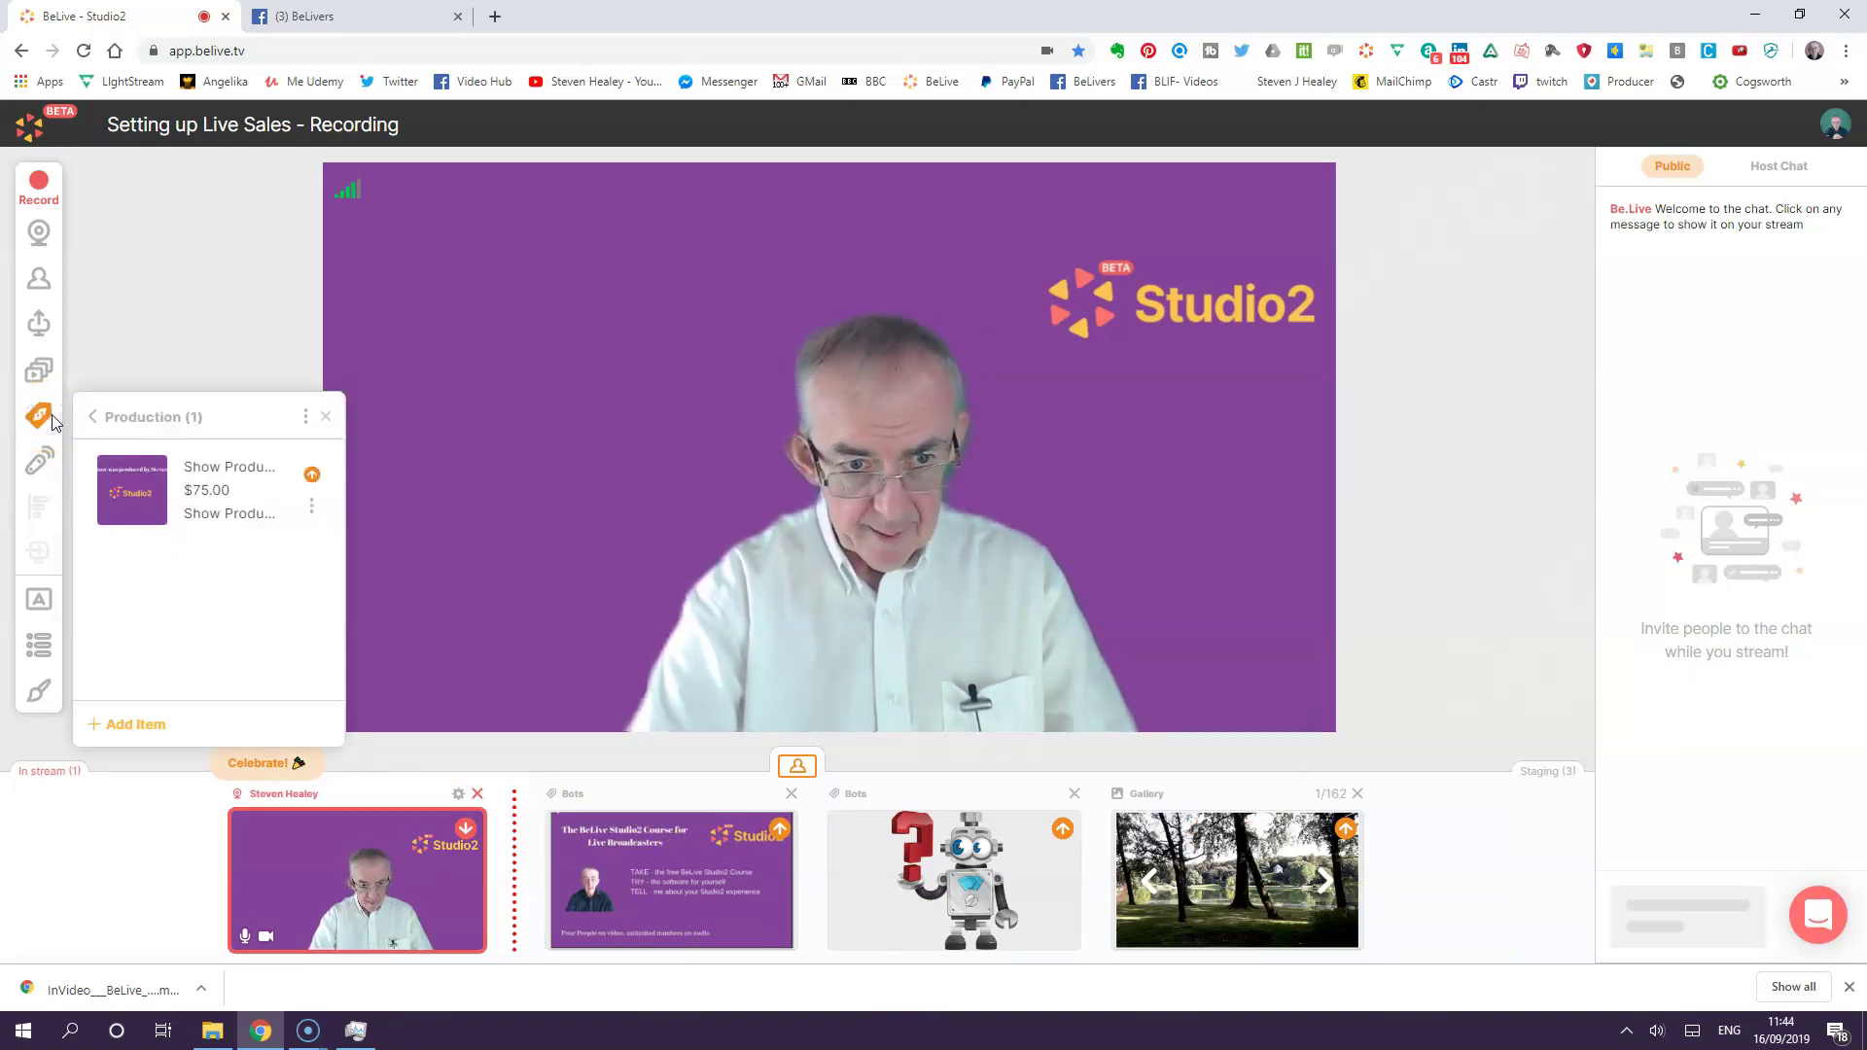
{"action": "left_click", "coordinate": [310, 478]}
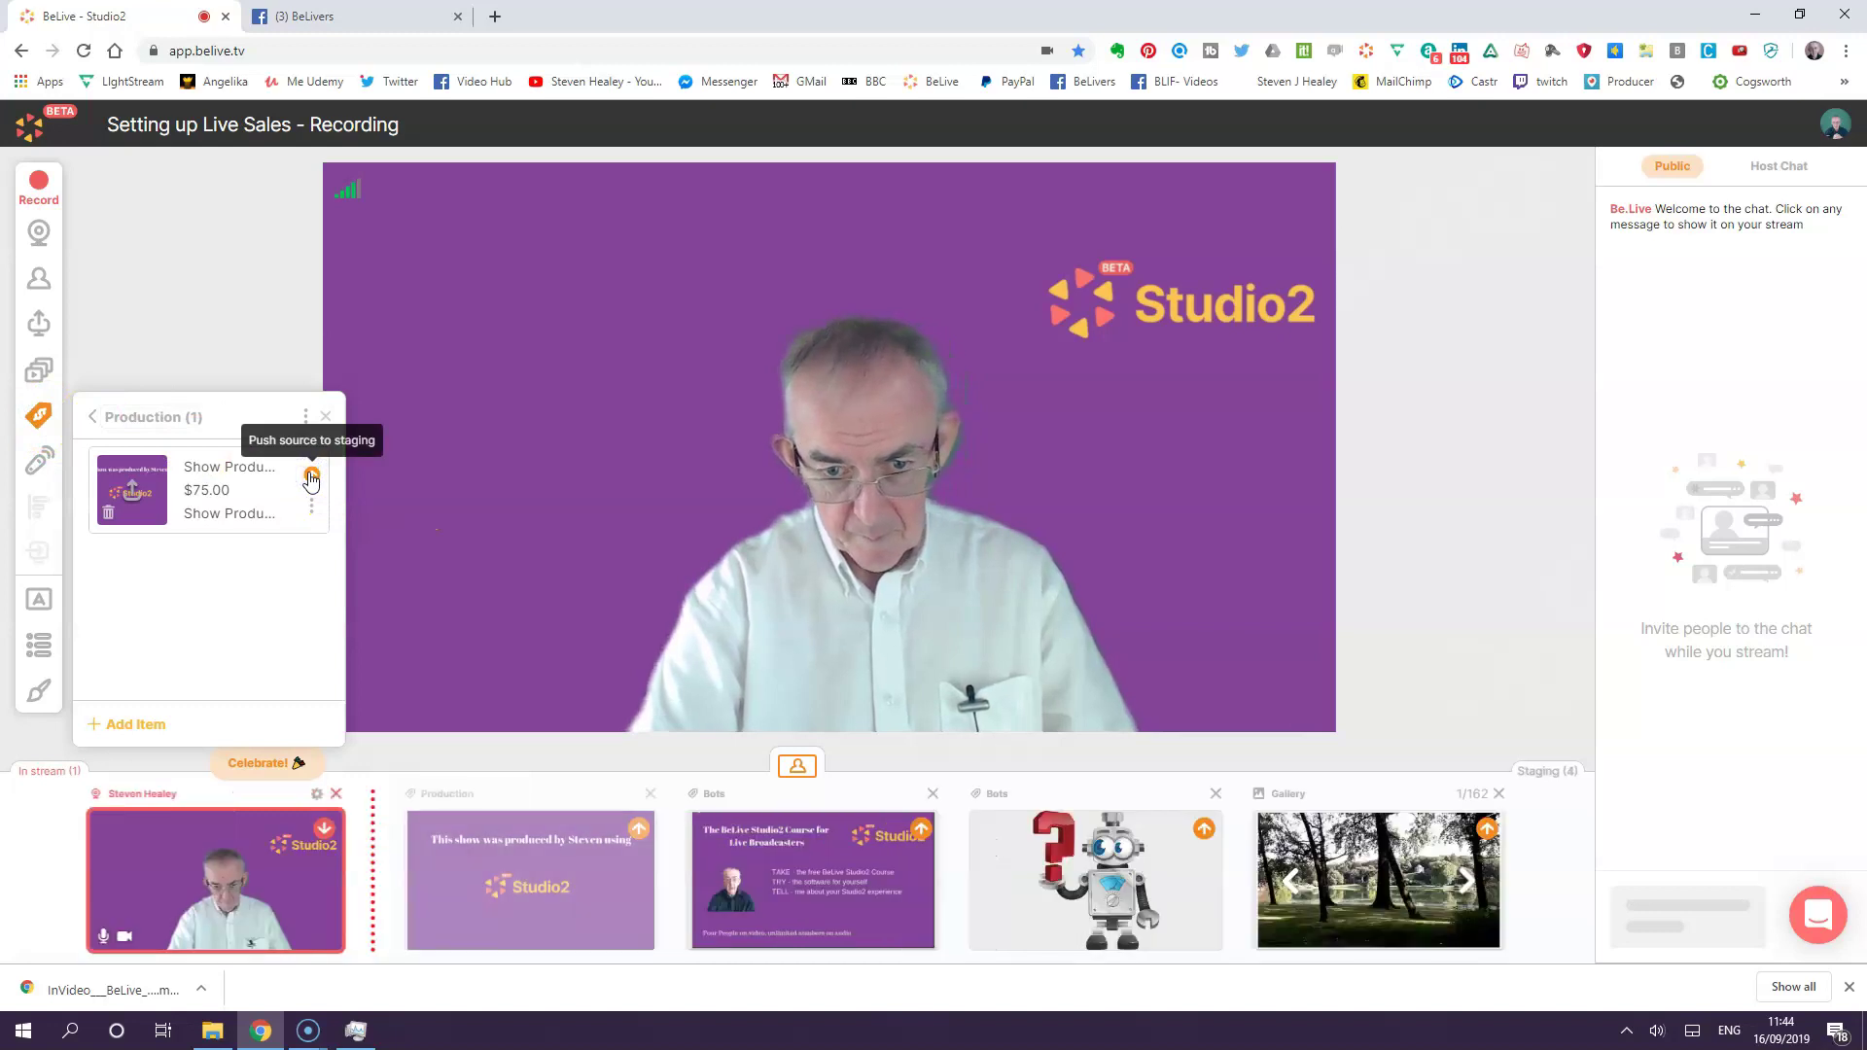
{"action": "left_click", "coordinate": [643, 833]}
{"action": "left_click", "coordinate": [642, 831]}
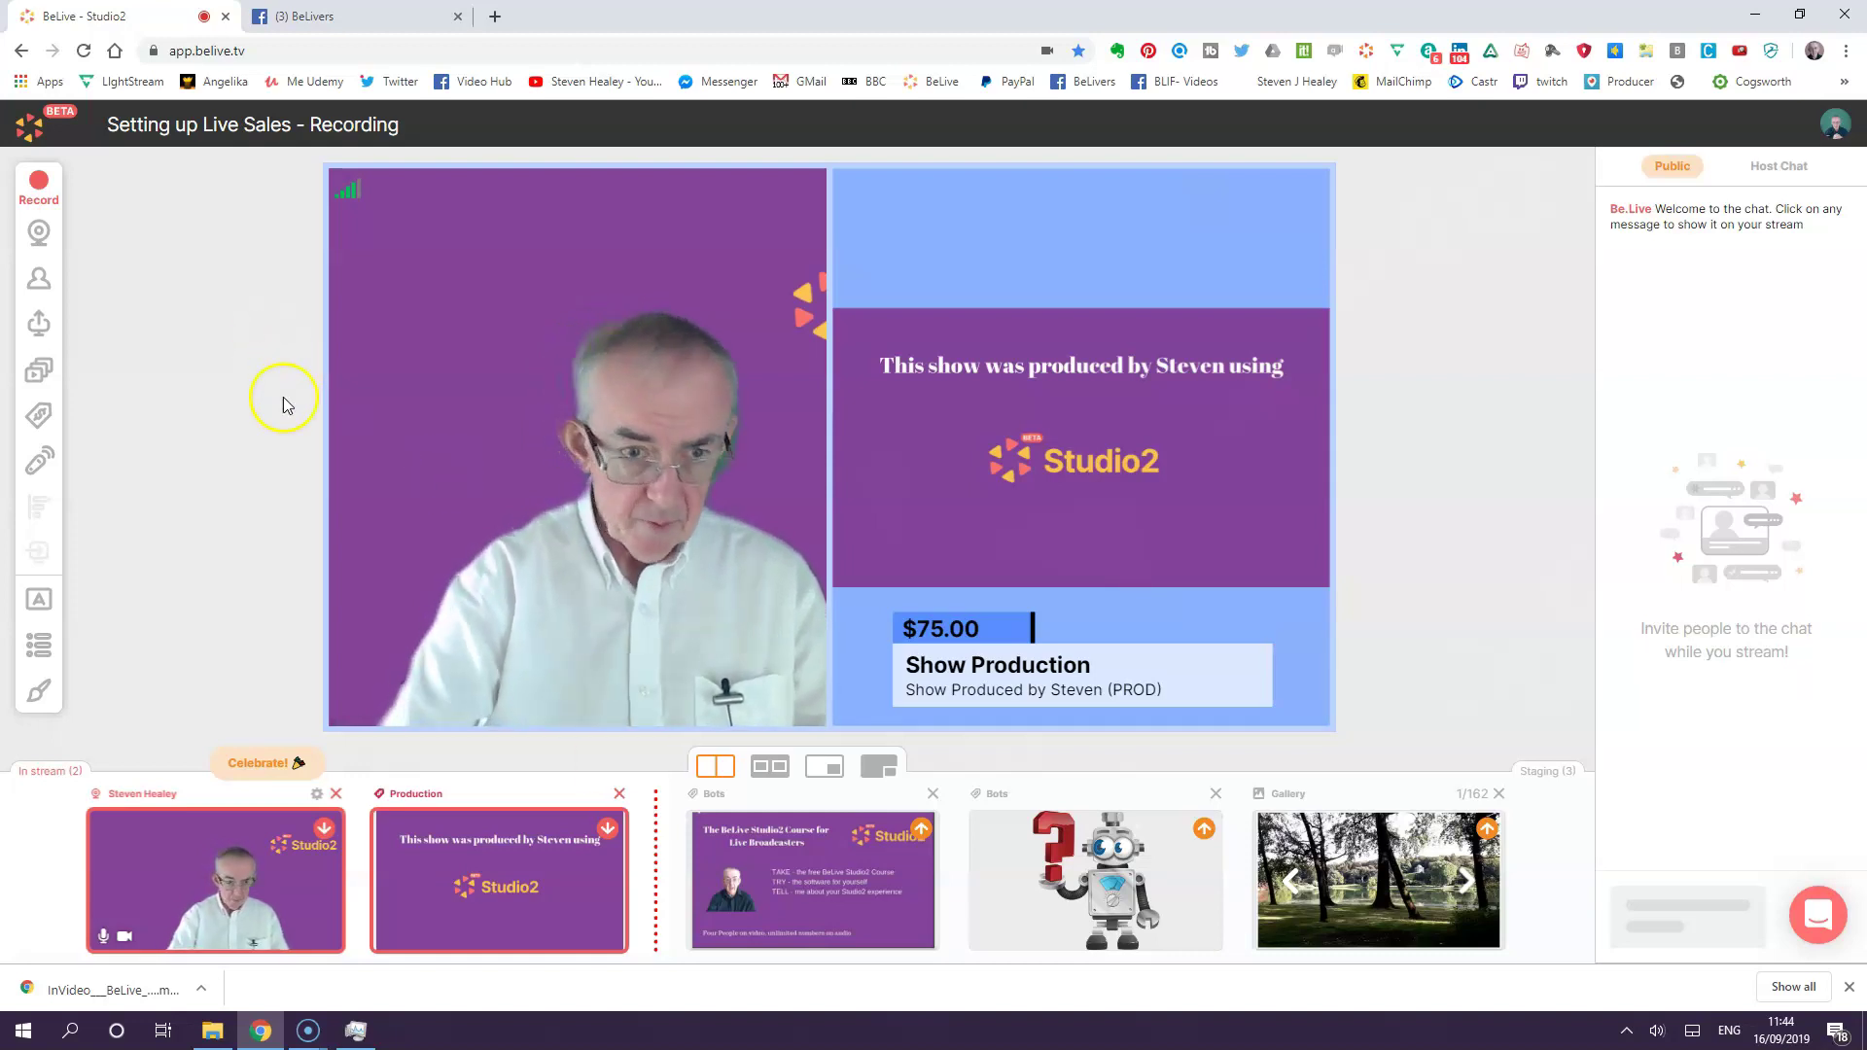
{"action": "left_click", "coordinate": [40, 418]}
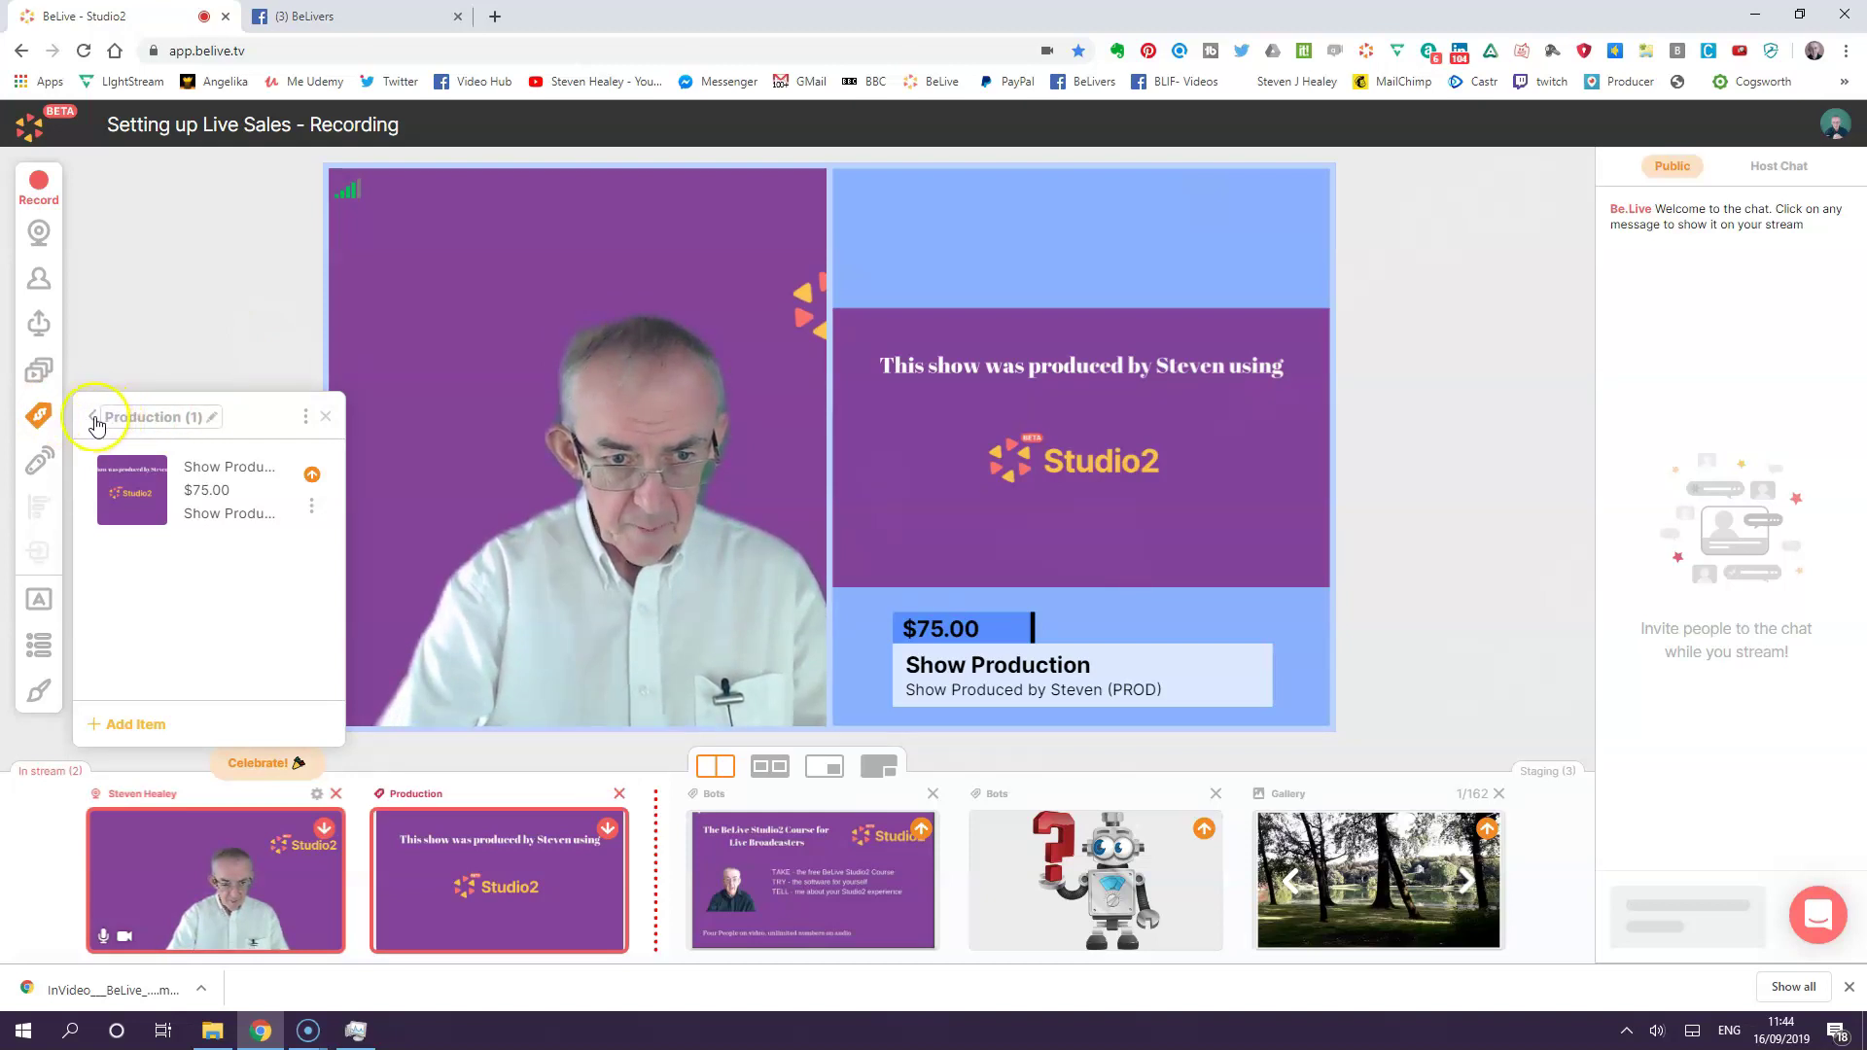
- Go back from the Production panel to the Live Shopping Lists overview showing Bots, RoadShow and Production
{"action": "left_click", "coordinate": [92, 419]}
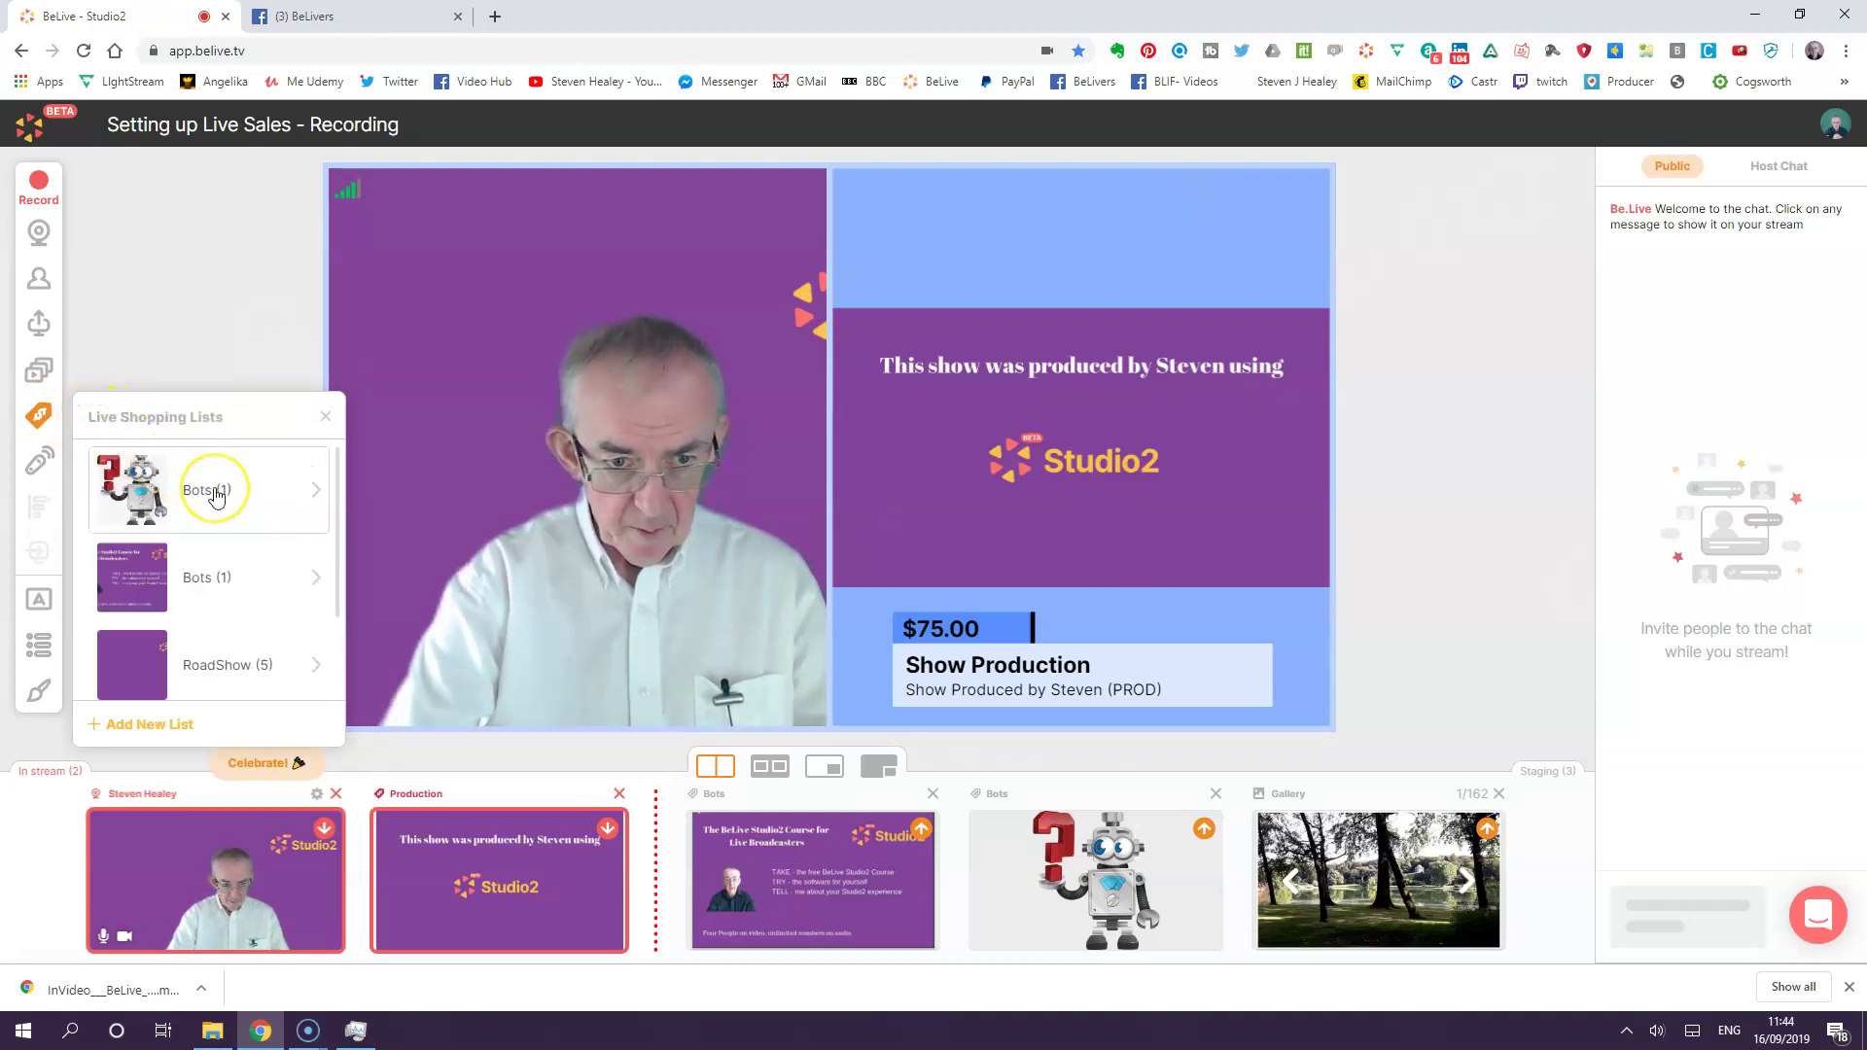
{"action": "scroll", "coordinate": [235, 550], "scroll_direction": "down", "scroll_amount": 2}
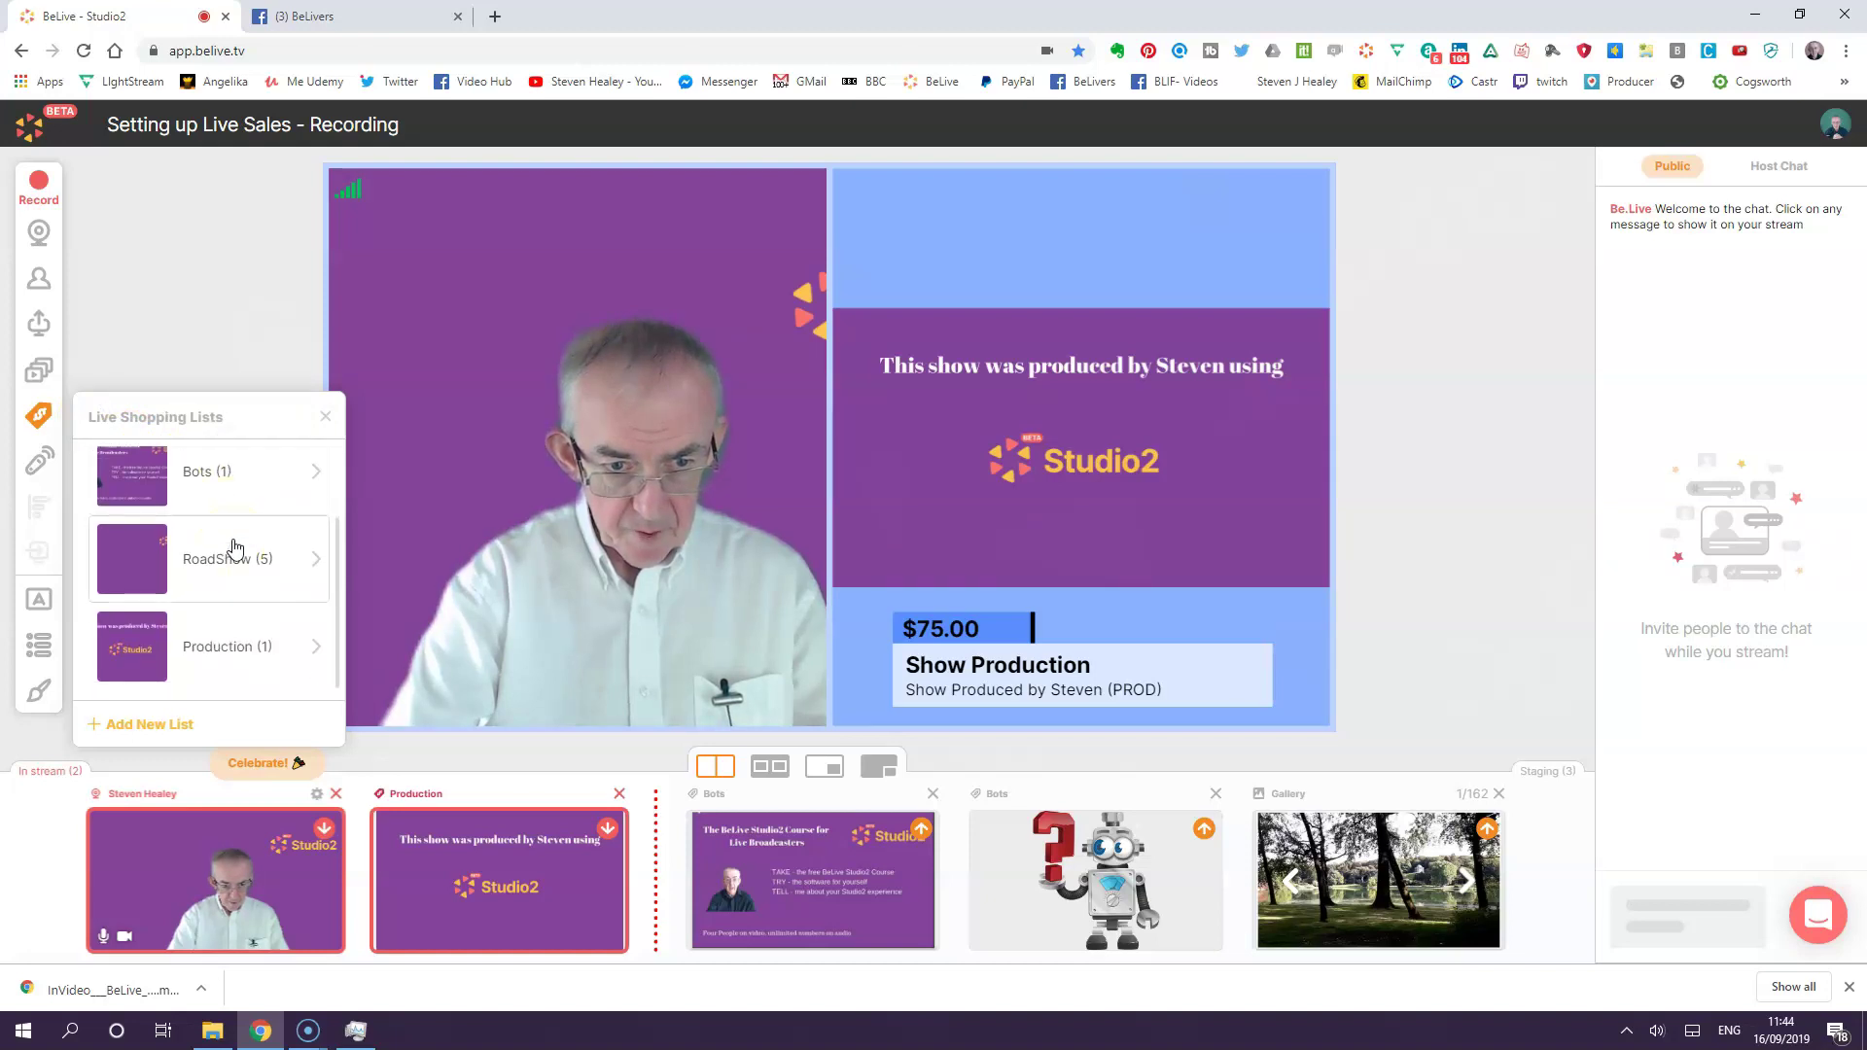
{"action": "scroll", "coordinate": [235, 548], "scroll_direction": "up", "scroll_amount": 2}
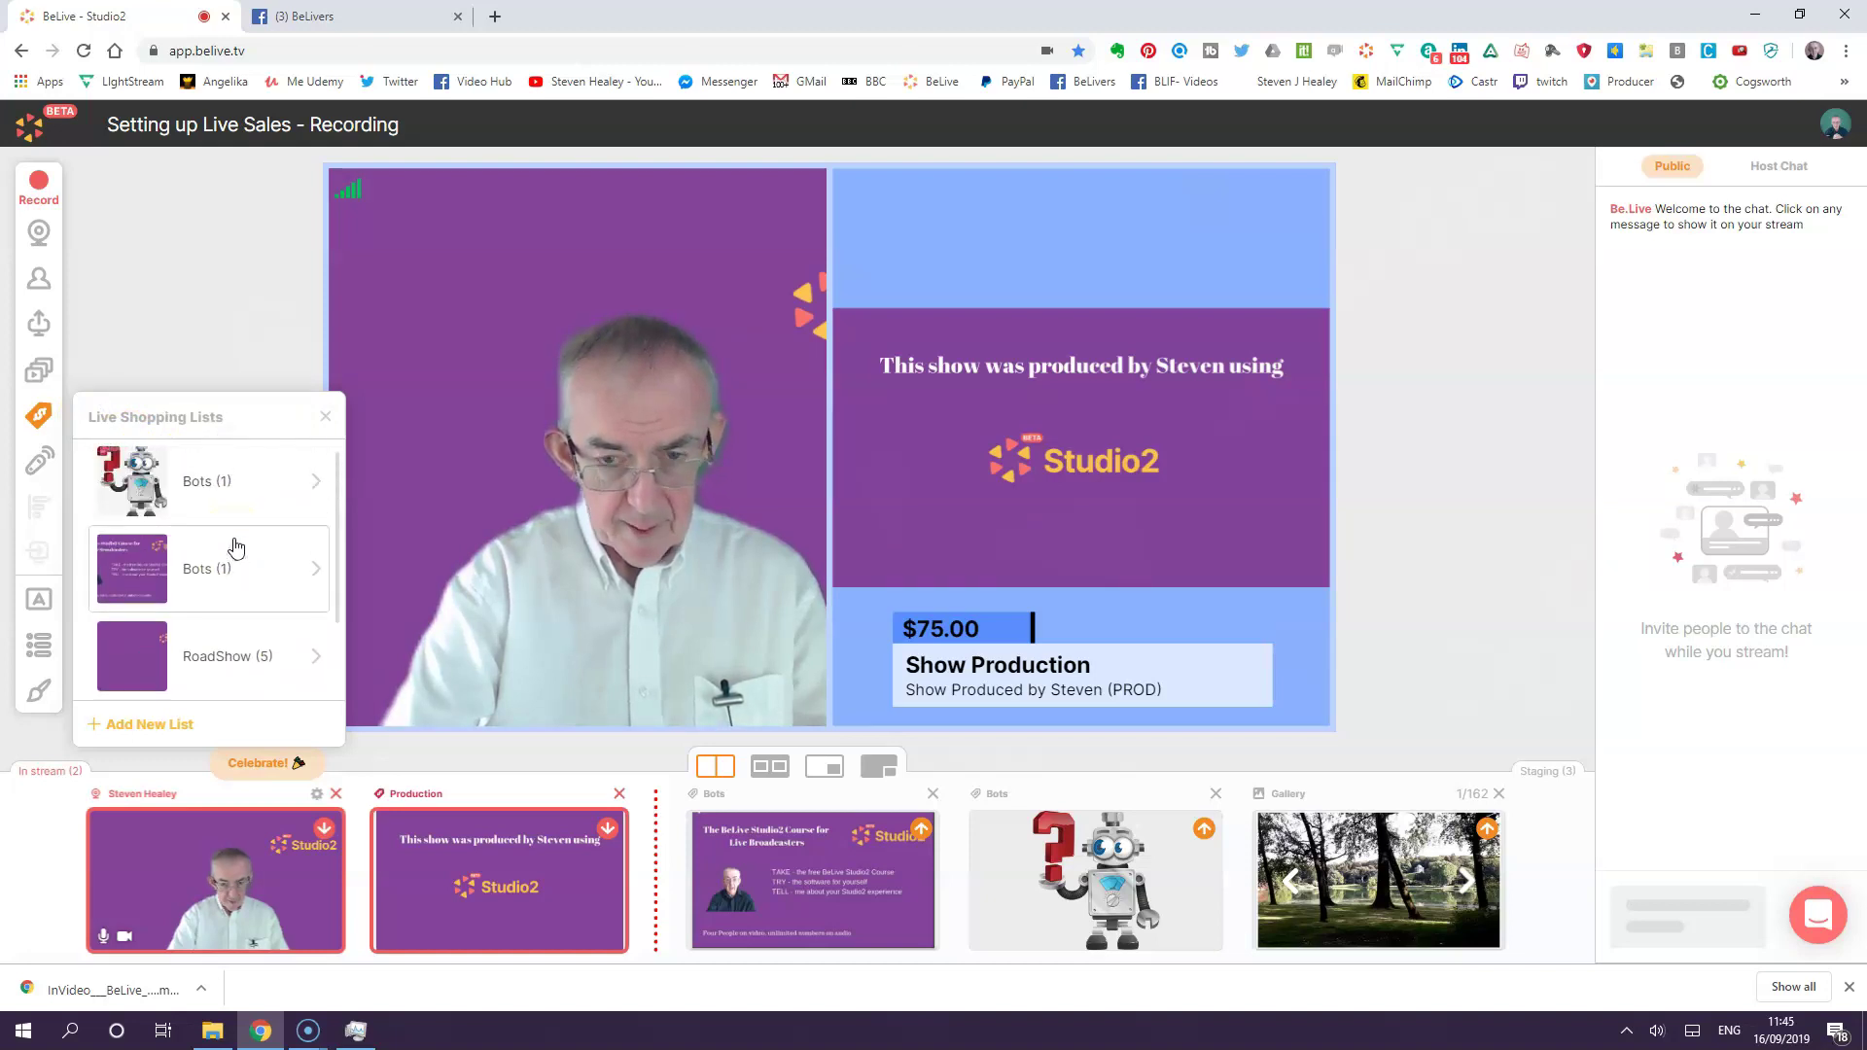